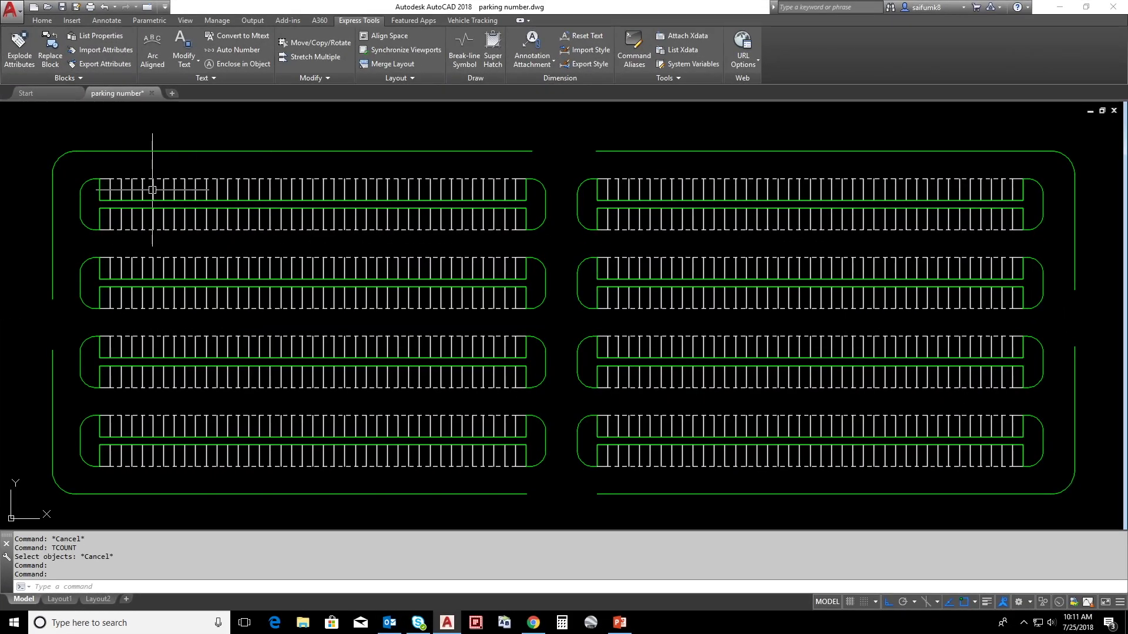
Copy one parking bay block from the upper row of the first island to the empty area above the lot boundary.
click(159, 194)
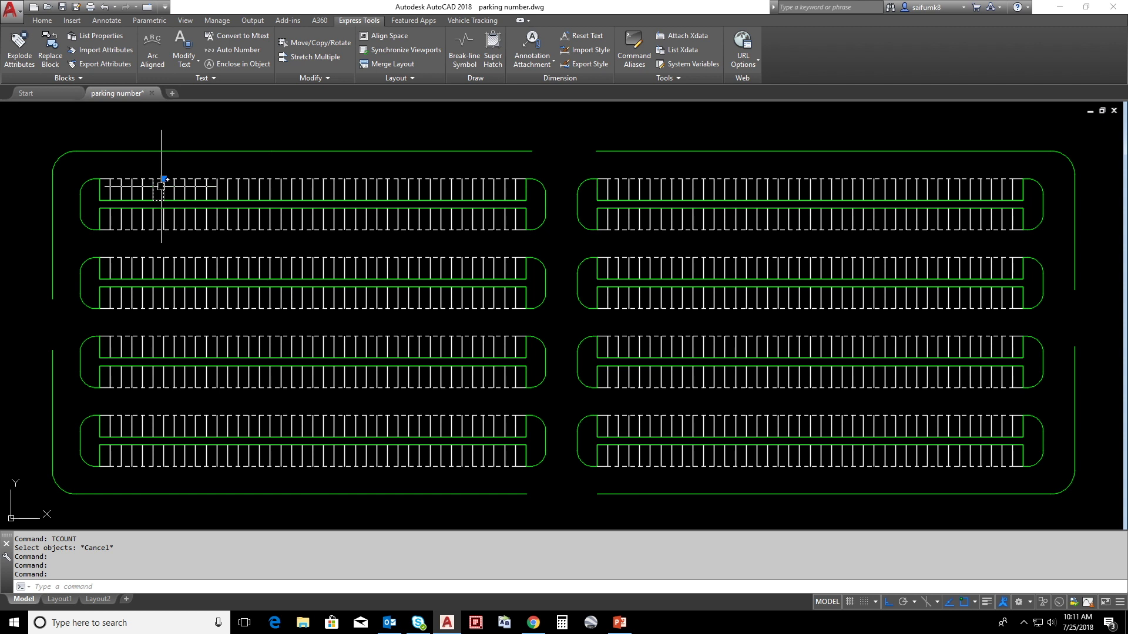
text(co)
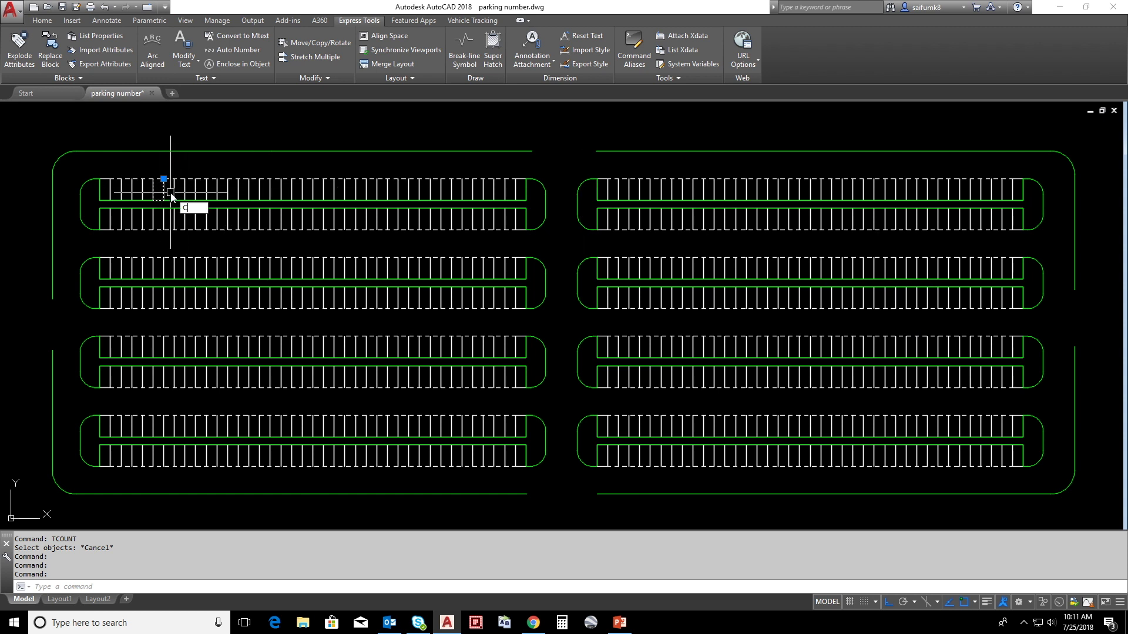
key(Return)
click(174, 188)
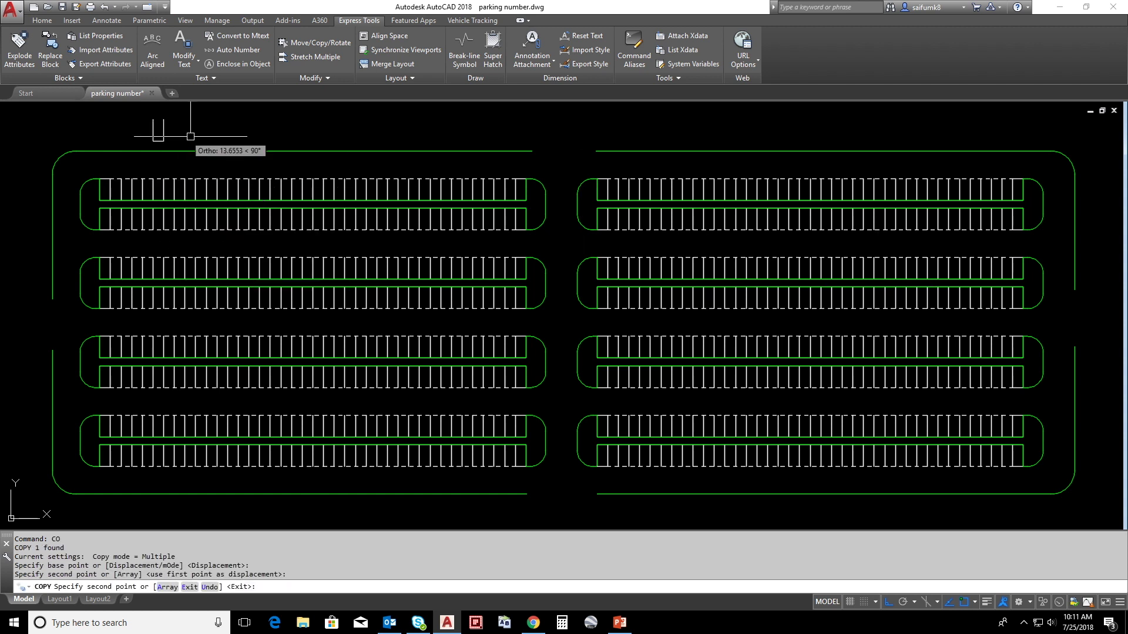
click(180, 129)
key(Escape)
Erase the copied parking bay block above the lot boundary.
click(197, 146)
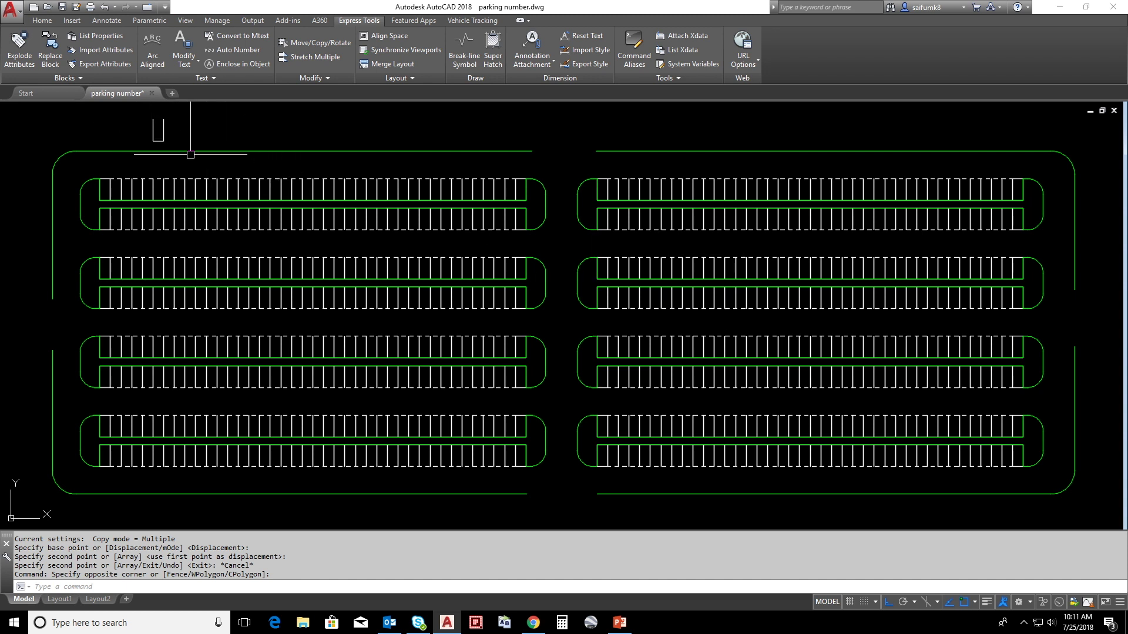
key(Escape)
click(188, 156)
click(150, 134)
text(e)
key(Return)
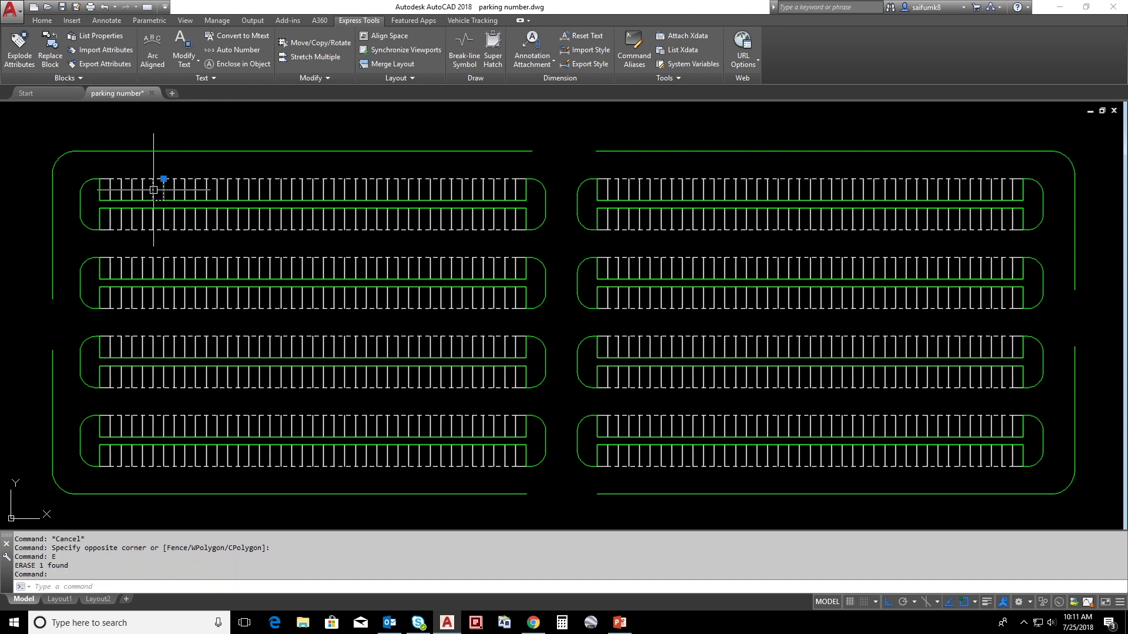
Select all blocks similar to one parking bay, check their properties and clear the selection.
click(163, 184)
right_click(158, 191)
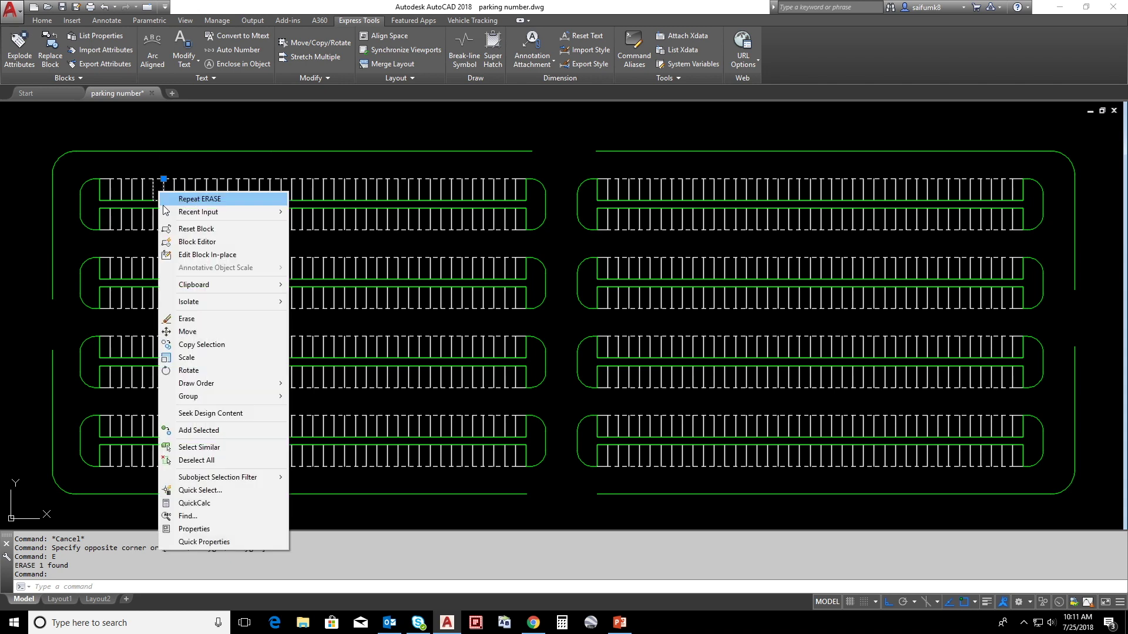
click(212, 447)
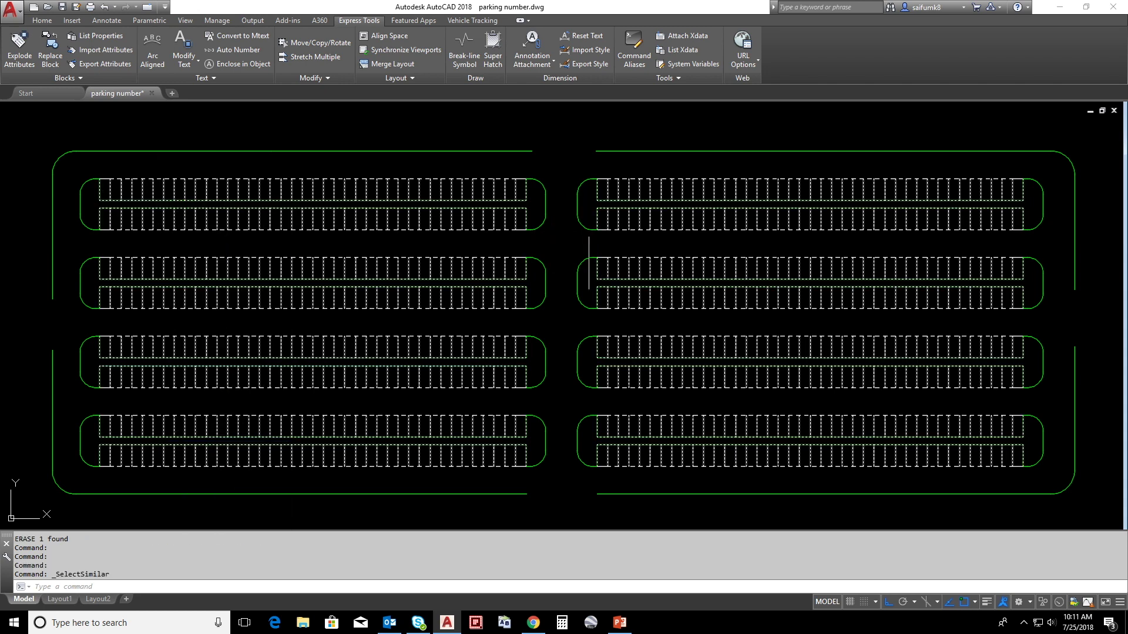
key(ctrl+1)
key(ctrl+1)
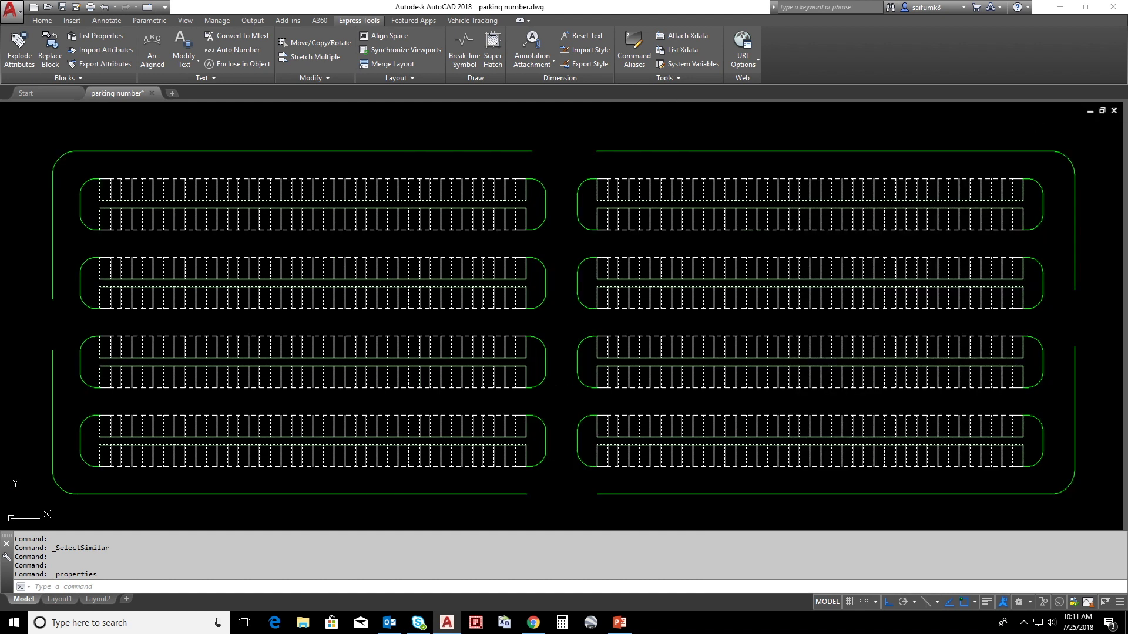
key(Escape)
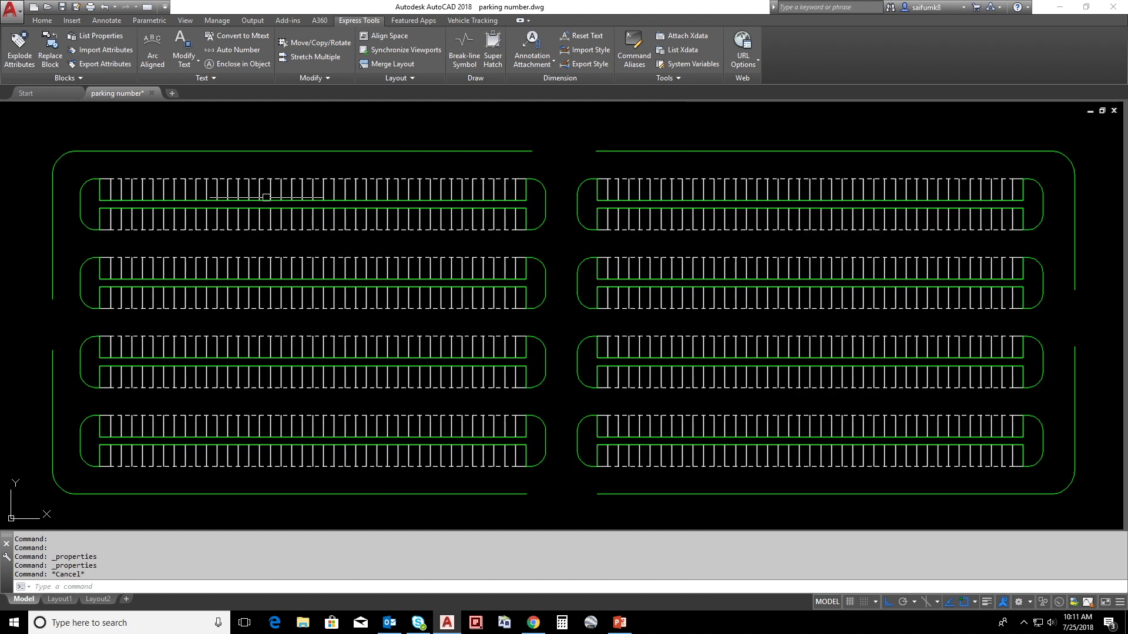
click(269, 190)
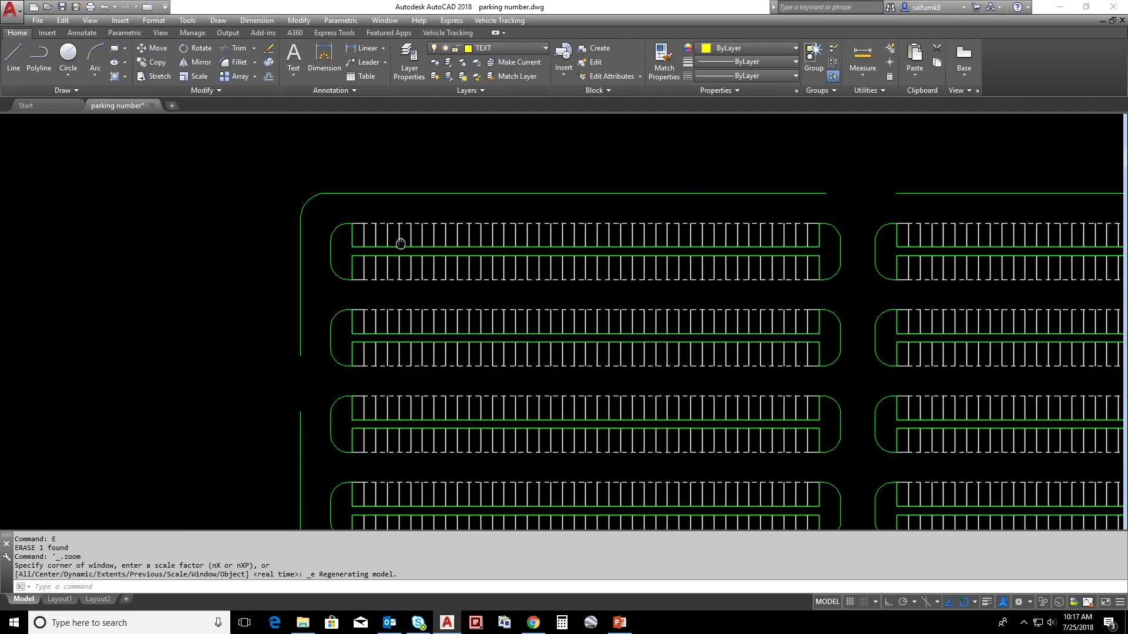
Place single-line text "PXXX" above the first parking row with height 2 and rotation 0.
scroll(411, 223, up, 3)
text(TEXT)
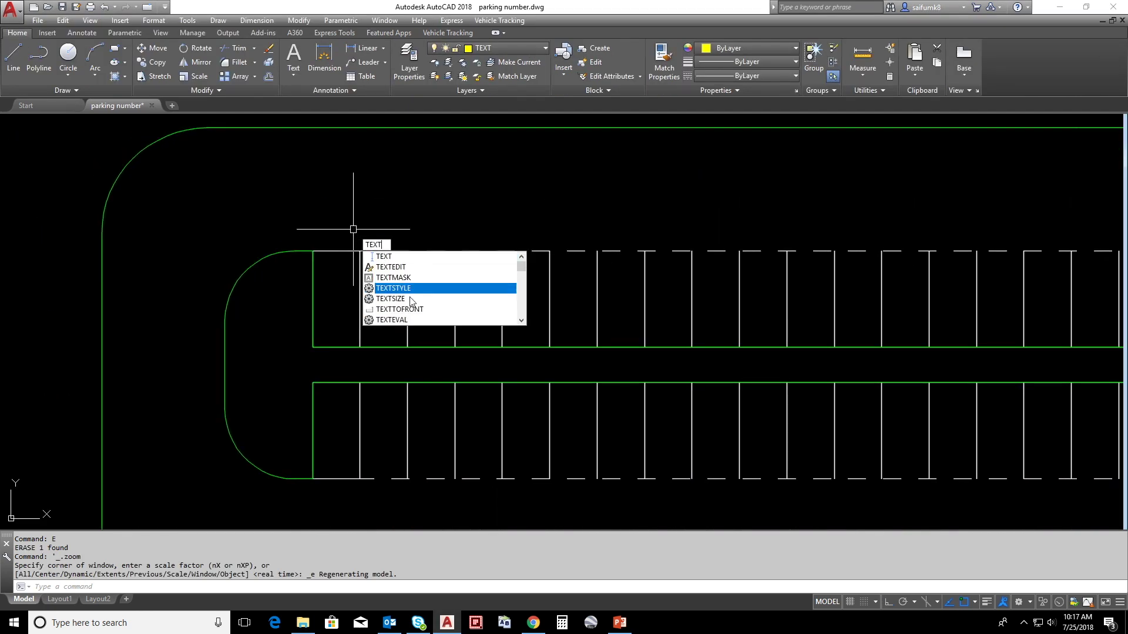
key(Return)
click(341, 203)
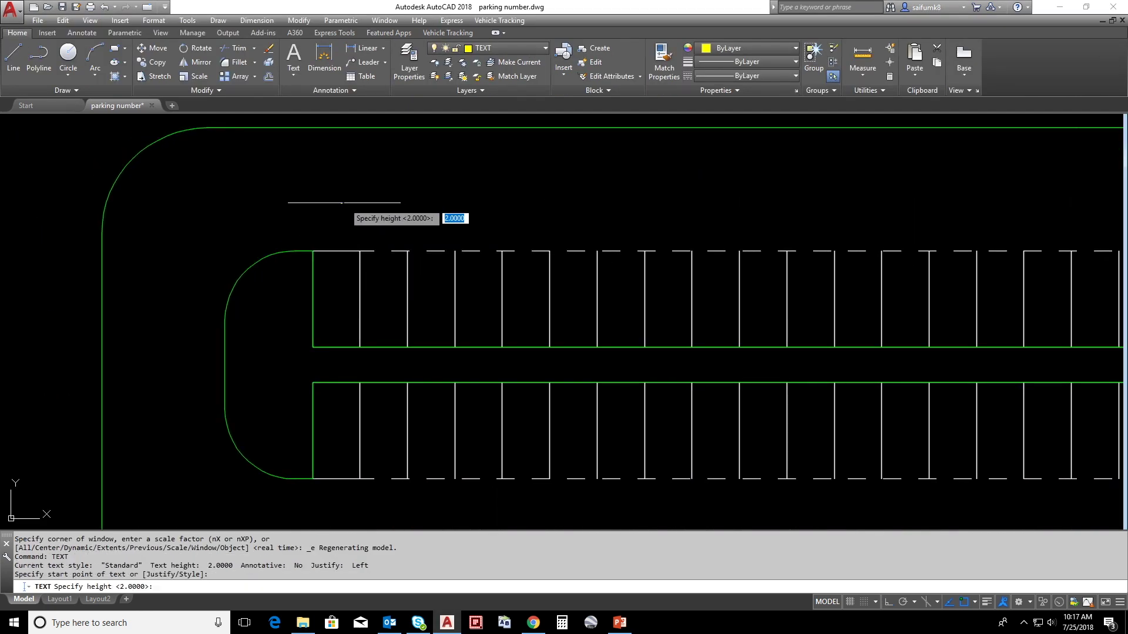
key(Return)
key(Return)
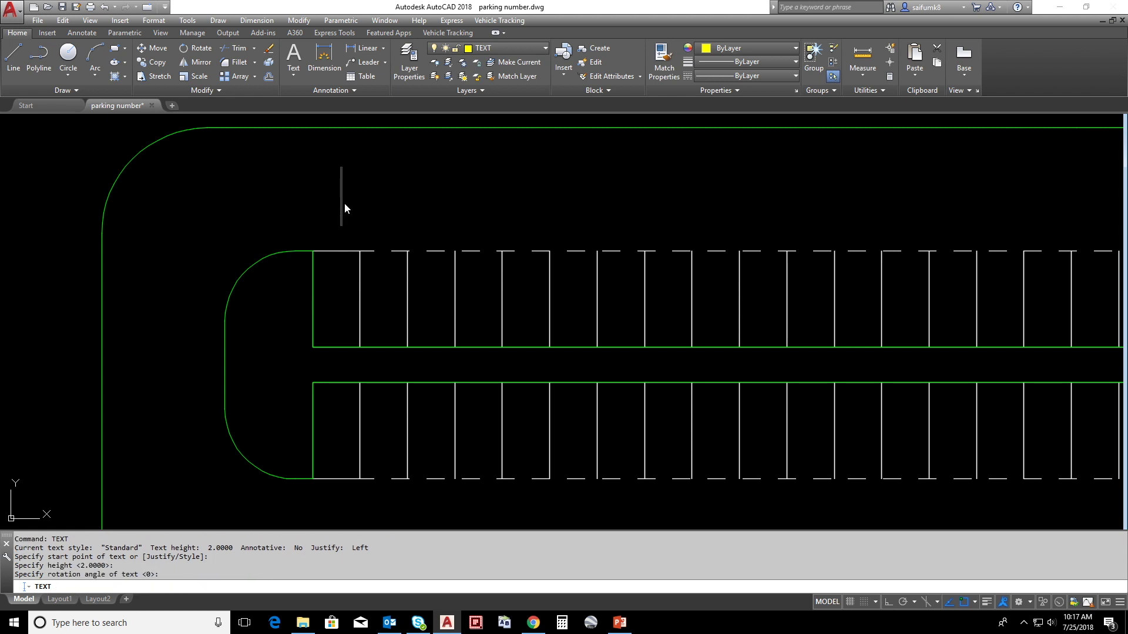
text(PXXX)
key(Return)
key(Return)
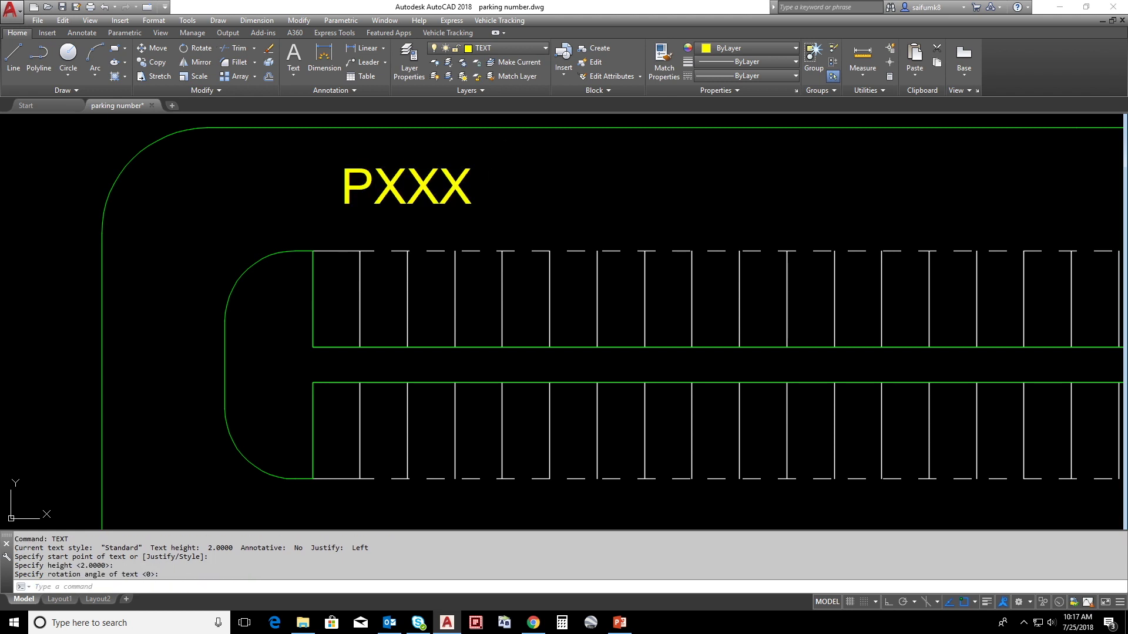
Set the height of the PXXX text to 1.
click(411, 194)
key(ctrl+1)
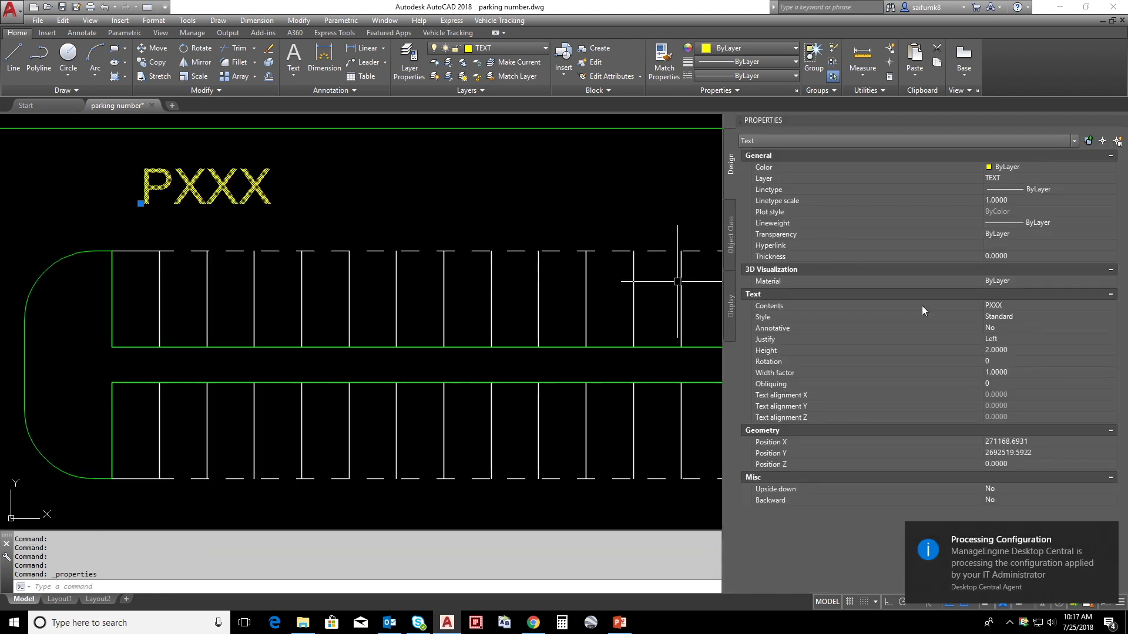
click(1013, 349)
text(1)
key(Tab)
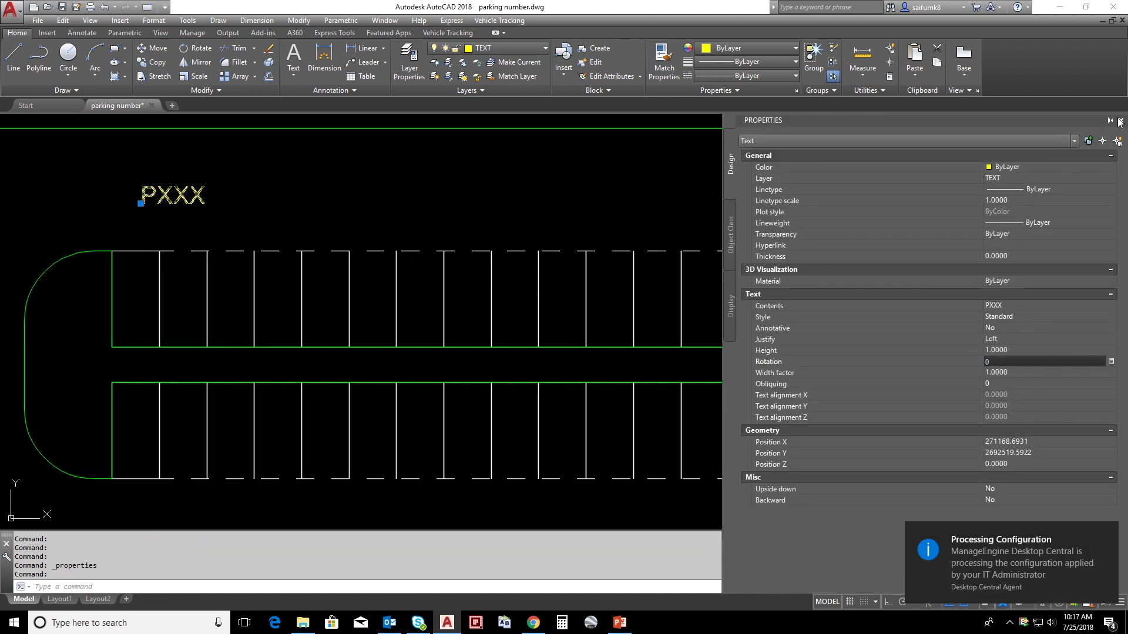
click(1119, 121)
key(Escape)
Open the second parking bay block of the first row for in-place editing.
scroll(423, 214, up, 2)
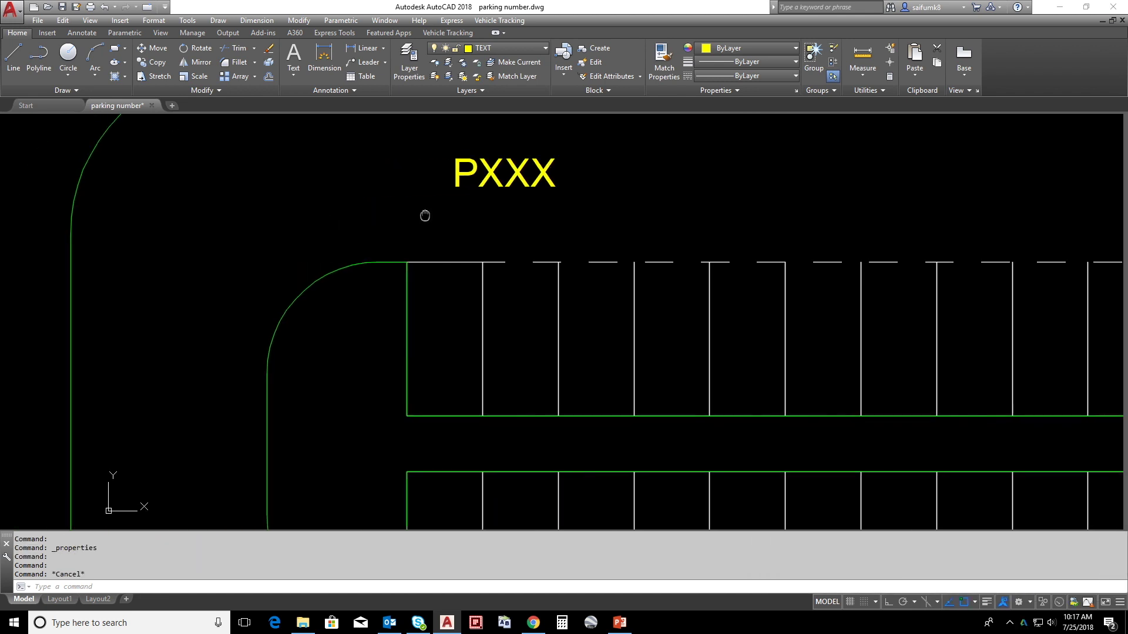
click(482, 303)
right_click(483, 302)
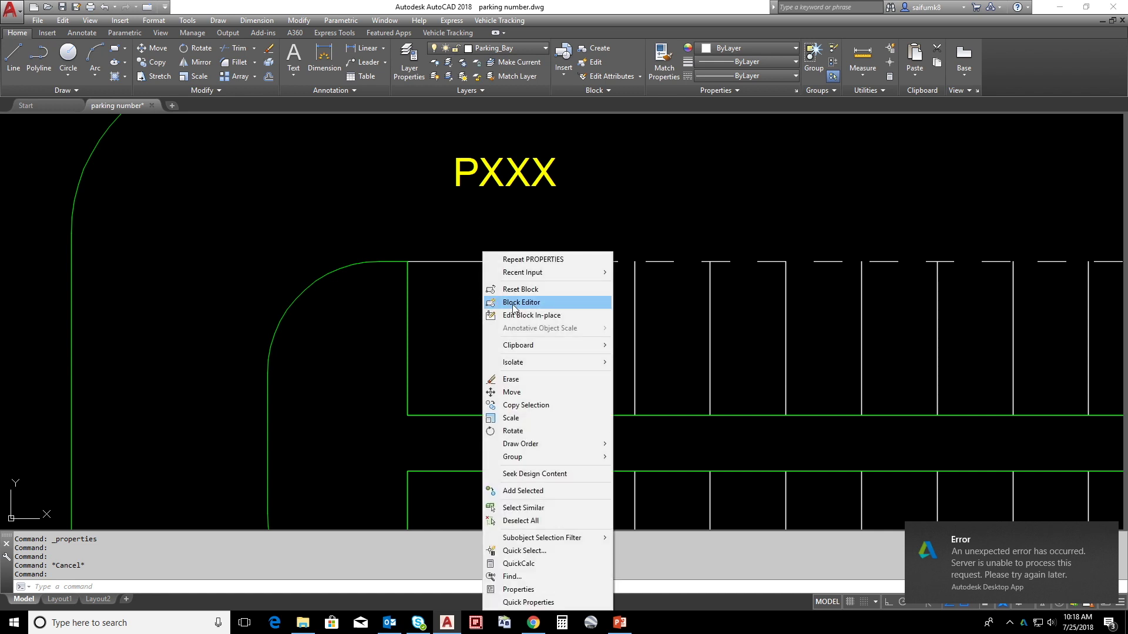
click(540, 316)
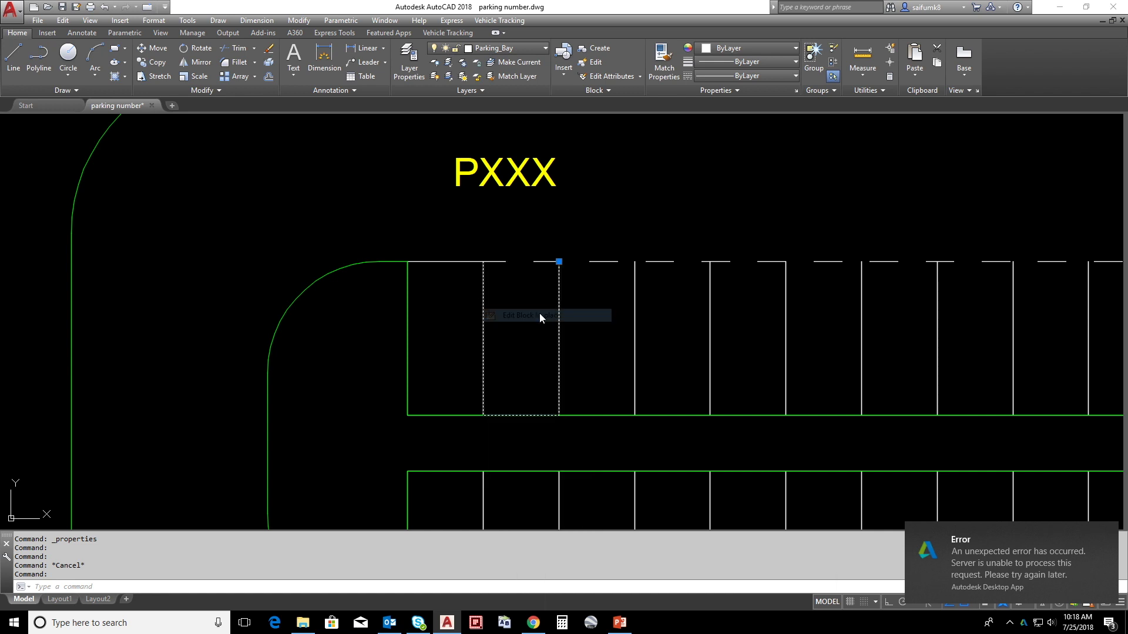
click(565, 394)
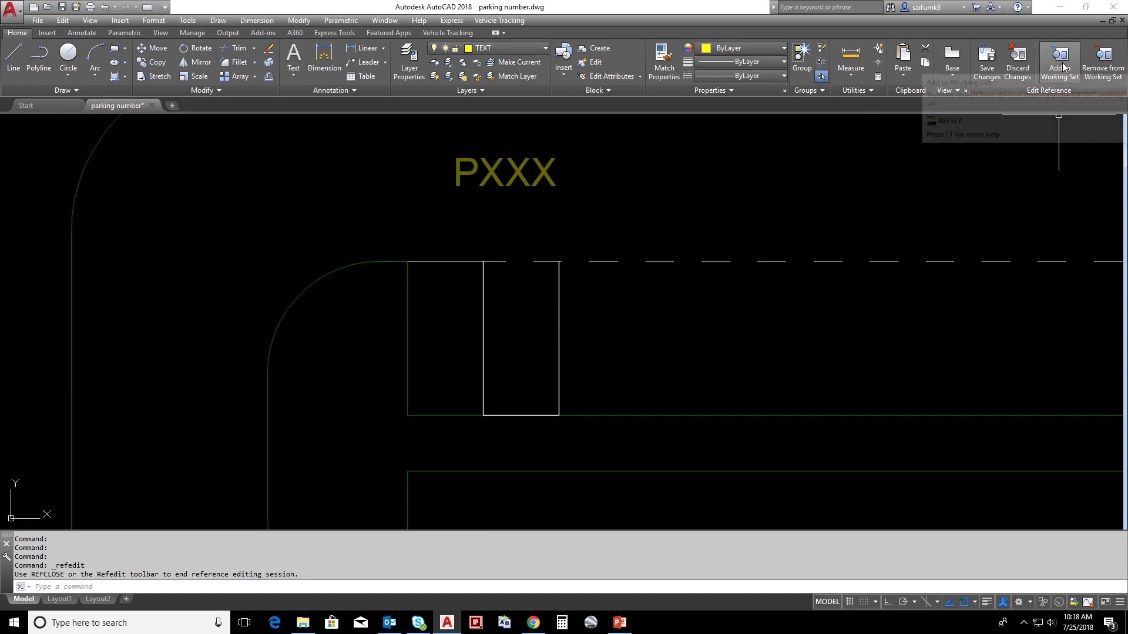
Add the PXXX text to the working set of the parking bay block being edited.
click(1060, 69)
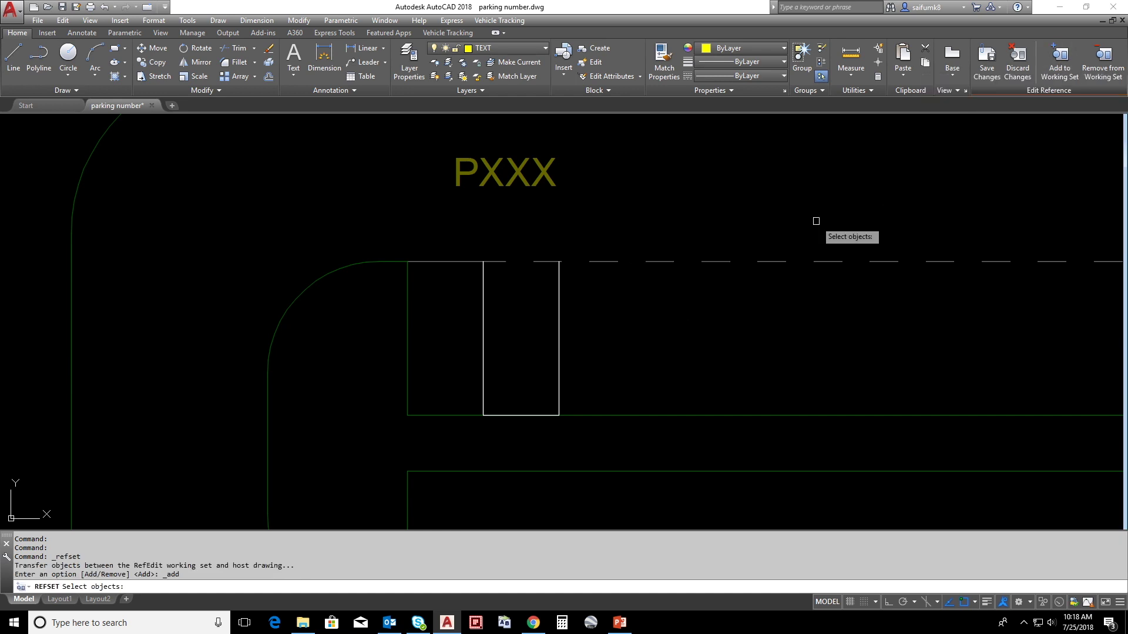
click(520, 175)
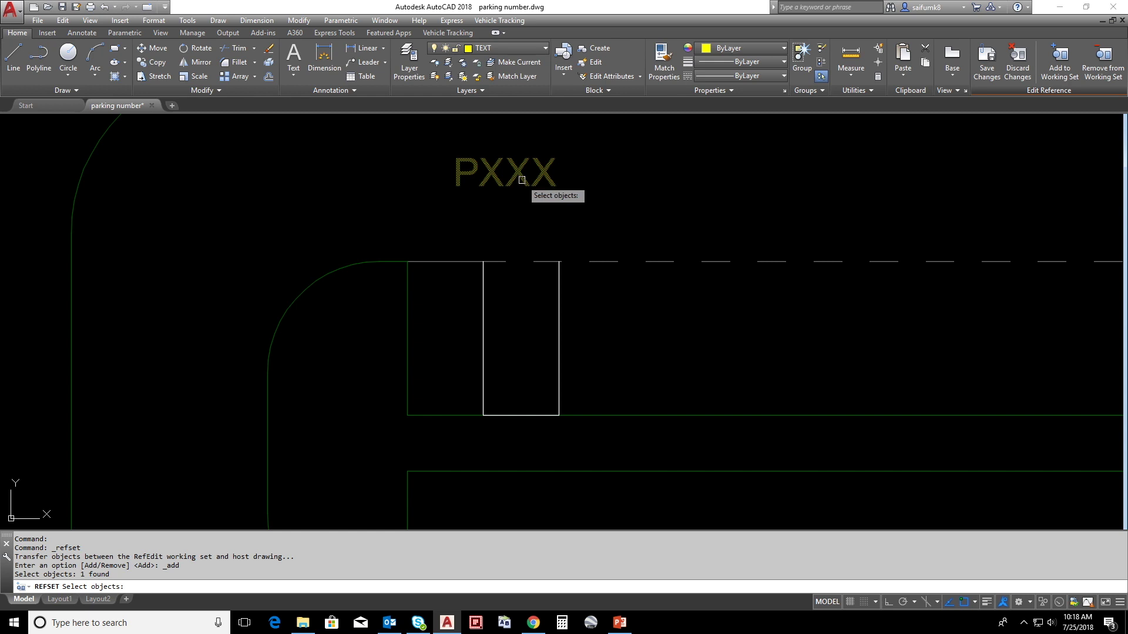
key(Return)
Set the justification of the PXXX text to Middle center.
click(509, 181)
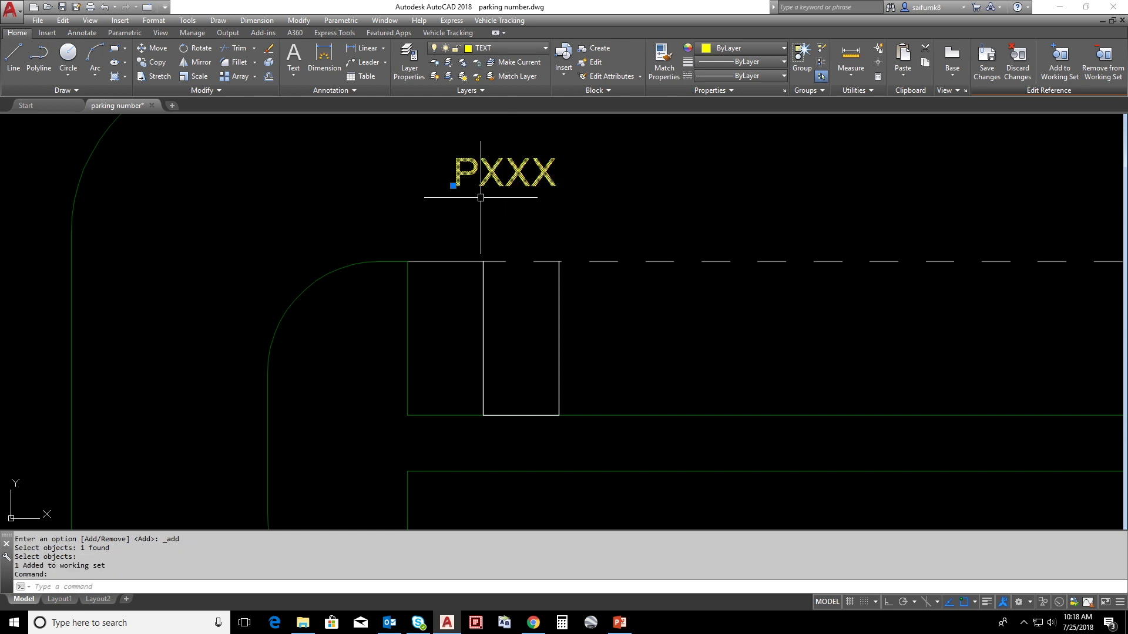
key(ctrl+1)
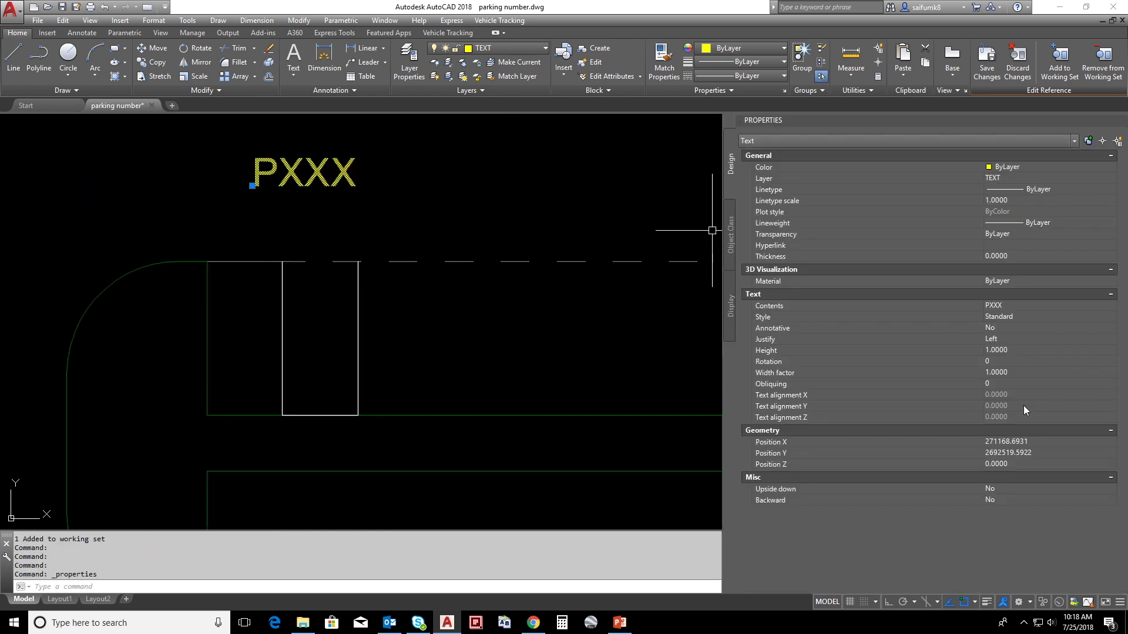
click(1002, 341)
click(1002, 340)
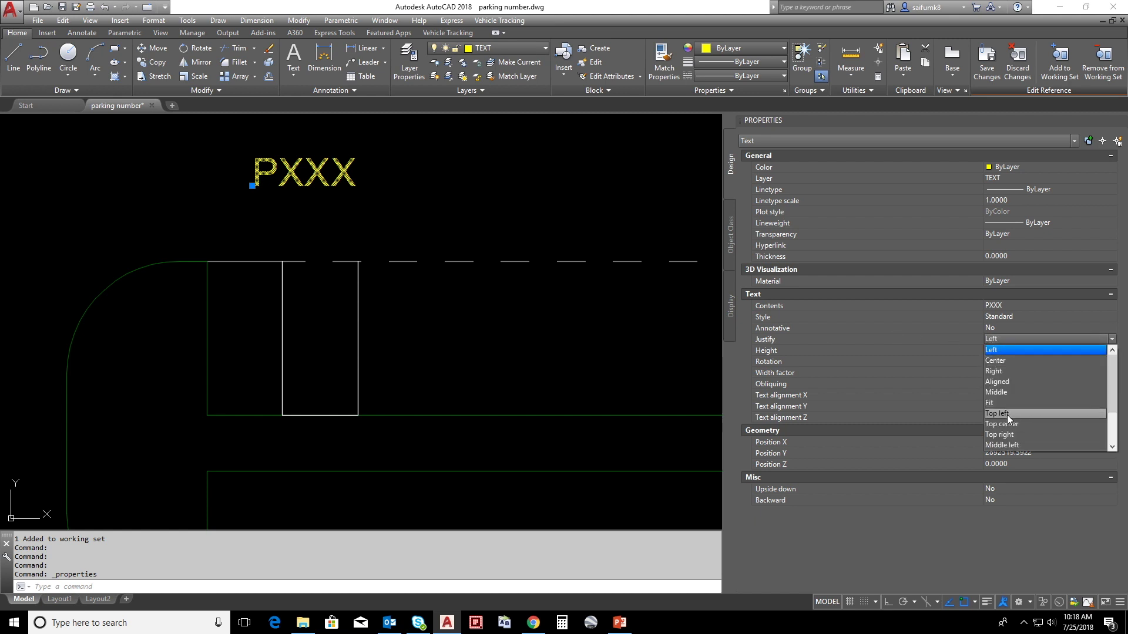
scroll(1008, 418, down, 1)
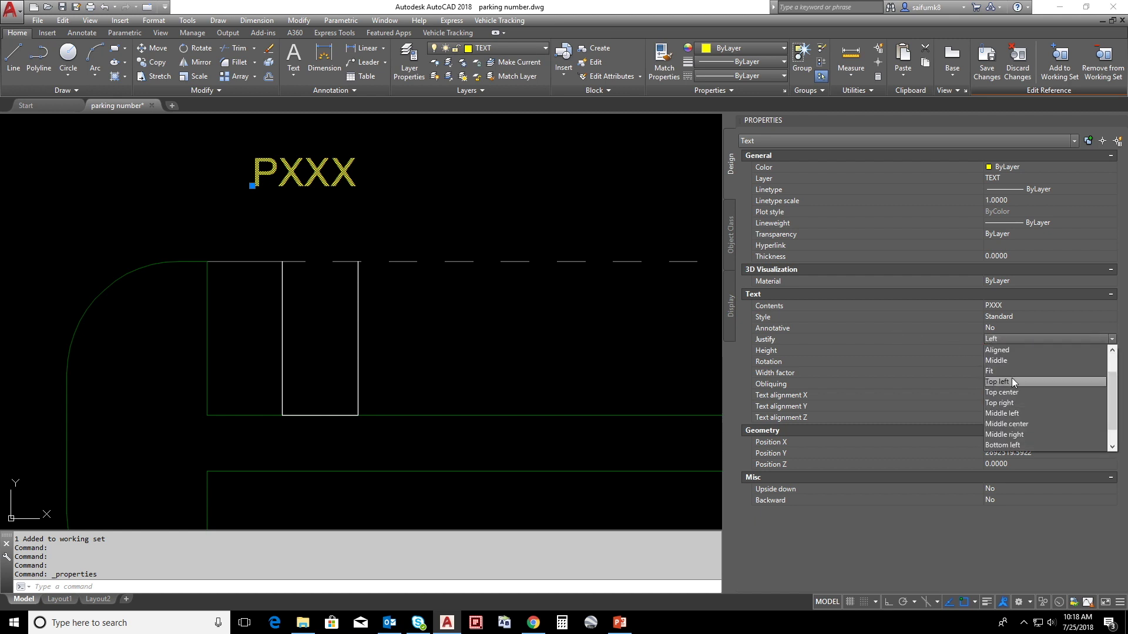
click(1022, 425)
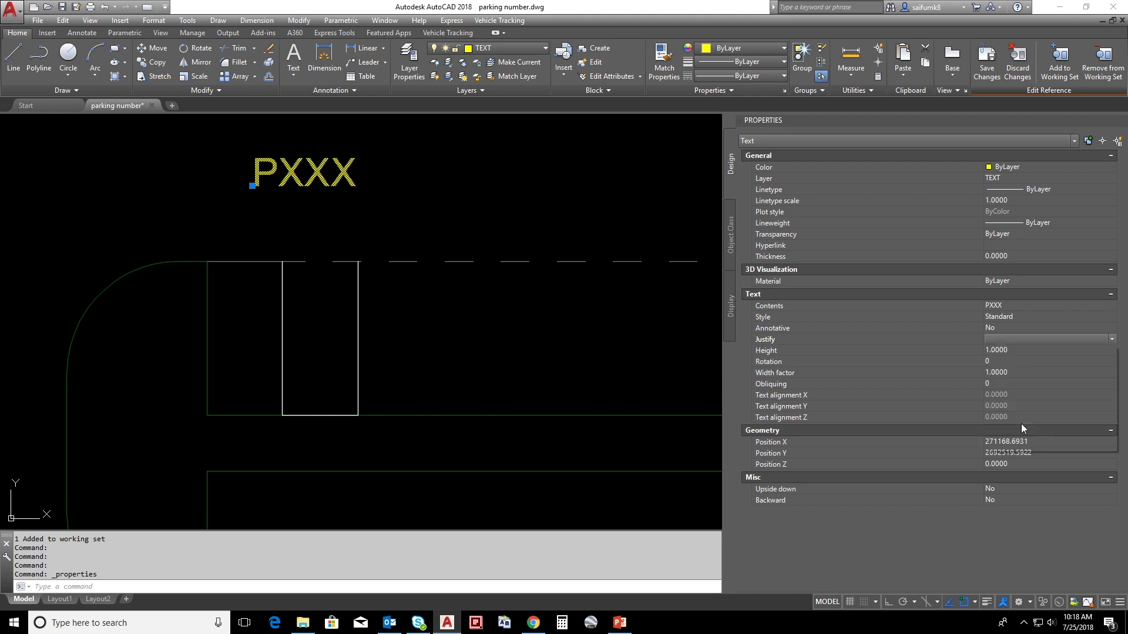
Move the PXXX text by its middle grip to the point midway between two opposite corners of the bay.
click(251, 185)
shift+right_click(312, 250)
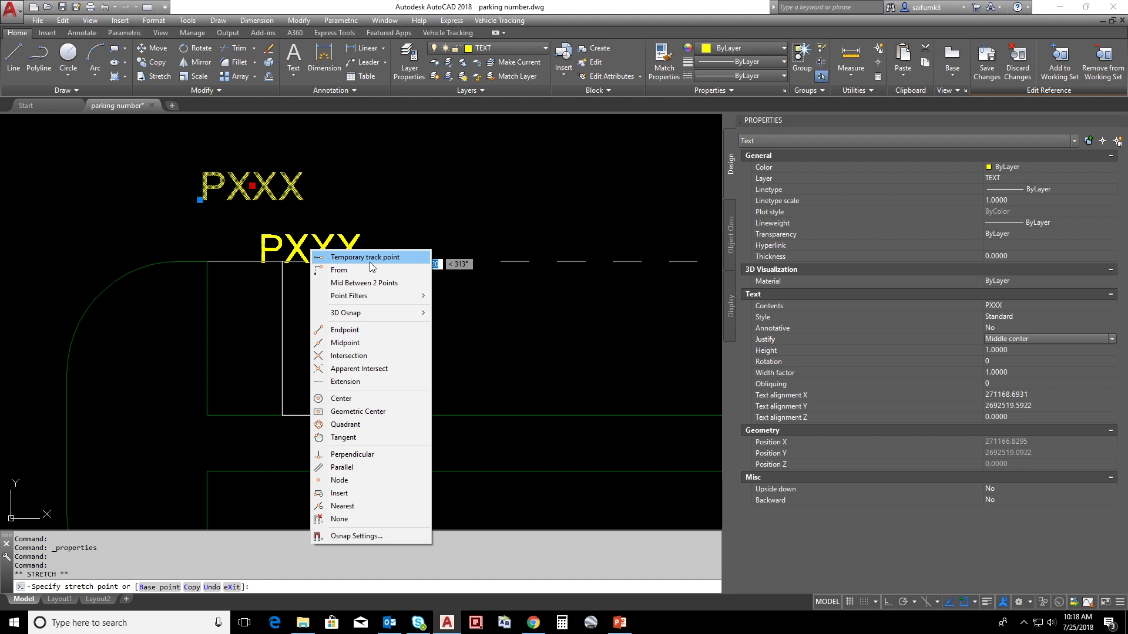
click(394, 284)
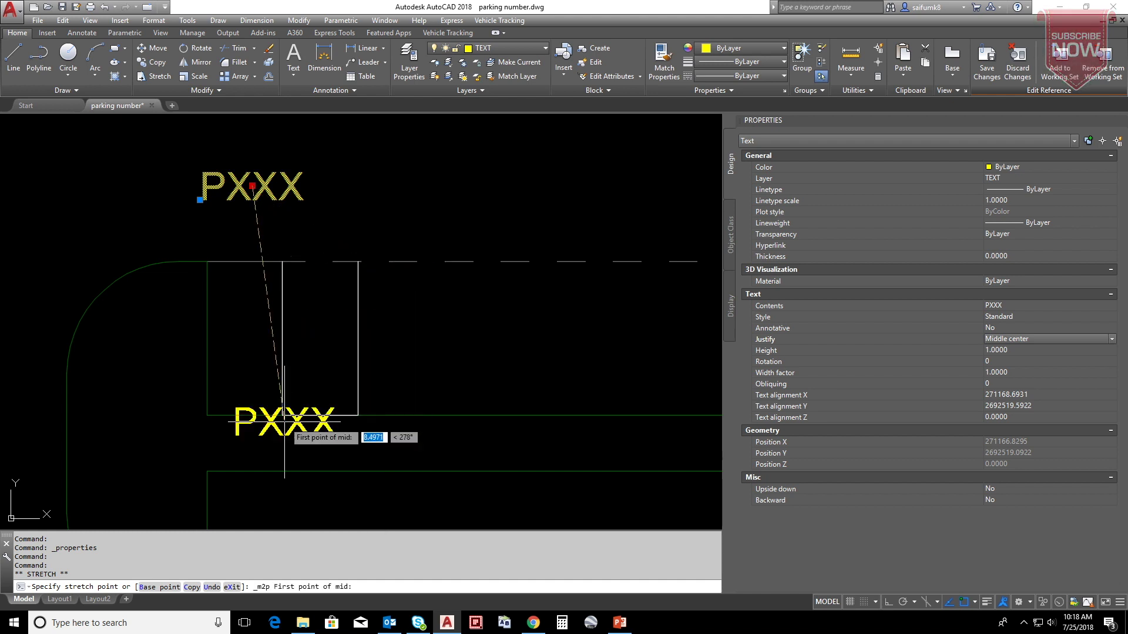
click(282, 416)
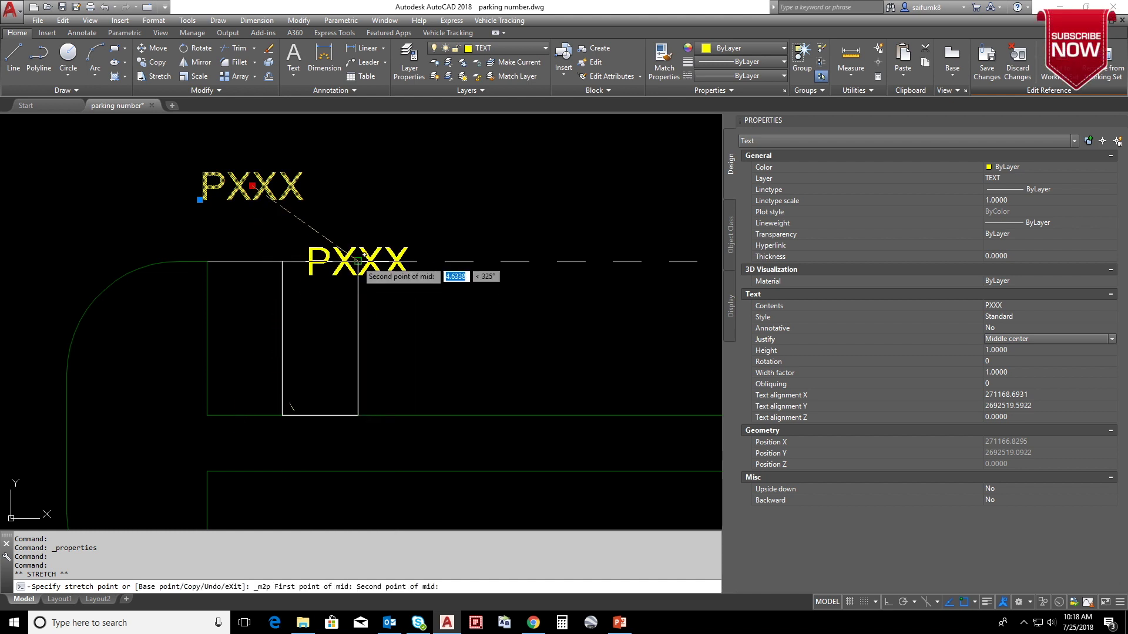
click(358, 261)
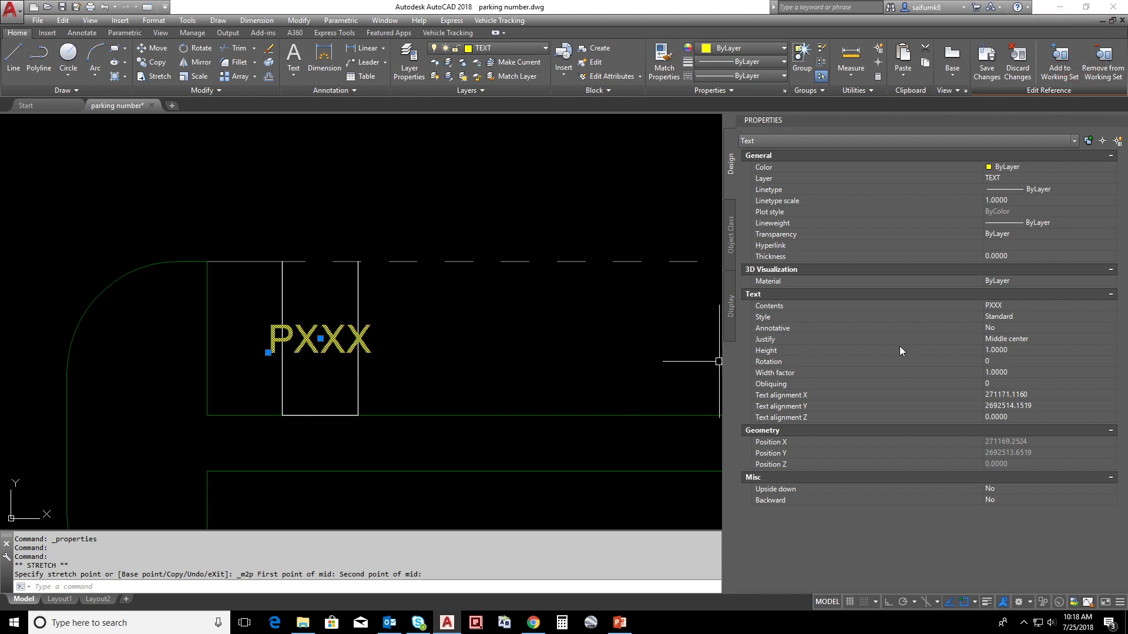
Set the PXXX text's rotation to 45 and its height to 0.85.
click(1003, 361)
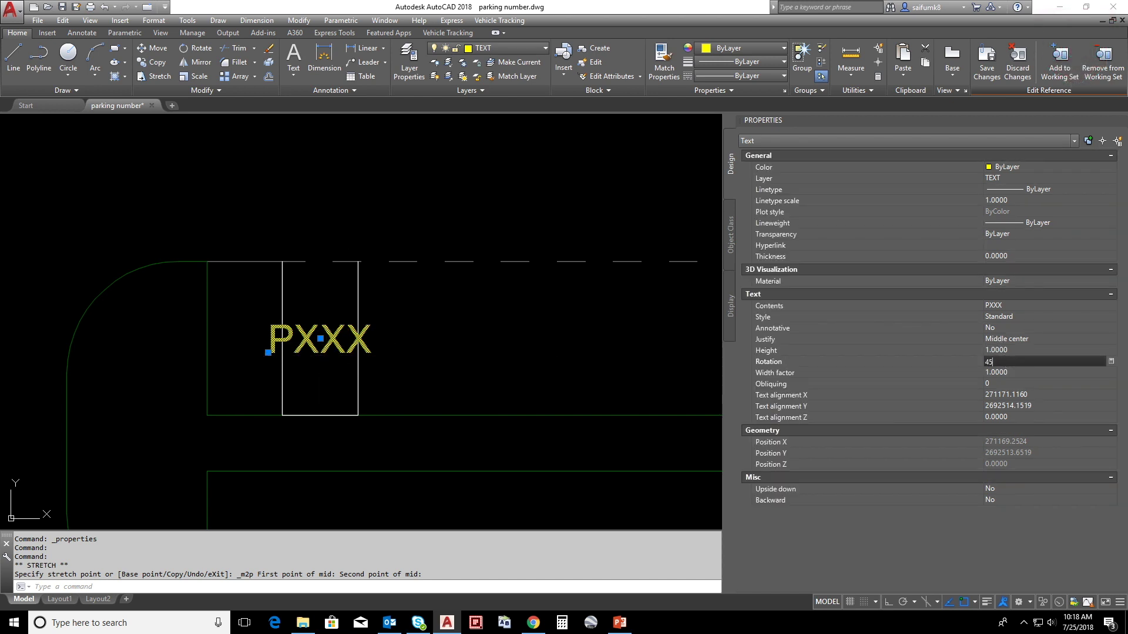
key(Tab)
click(996, 351)
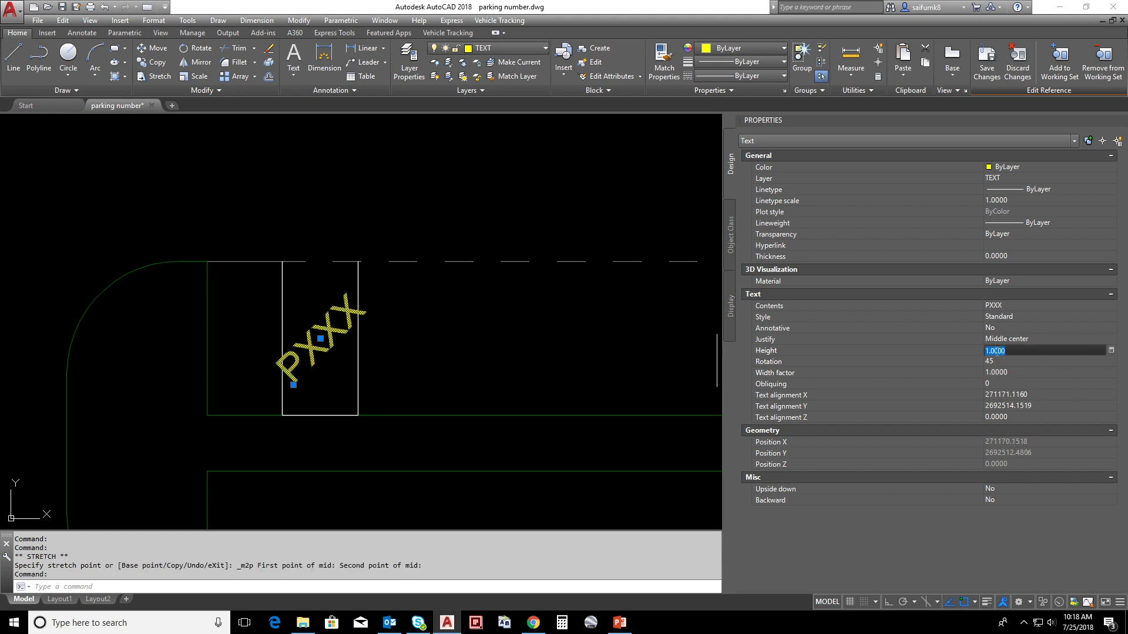
text(.9)
click(1037, 360)
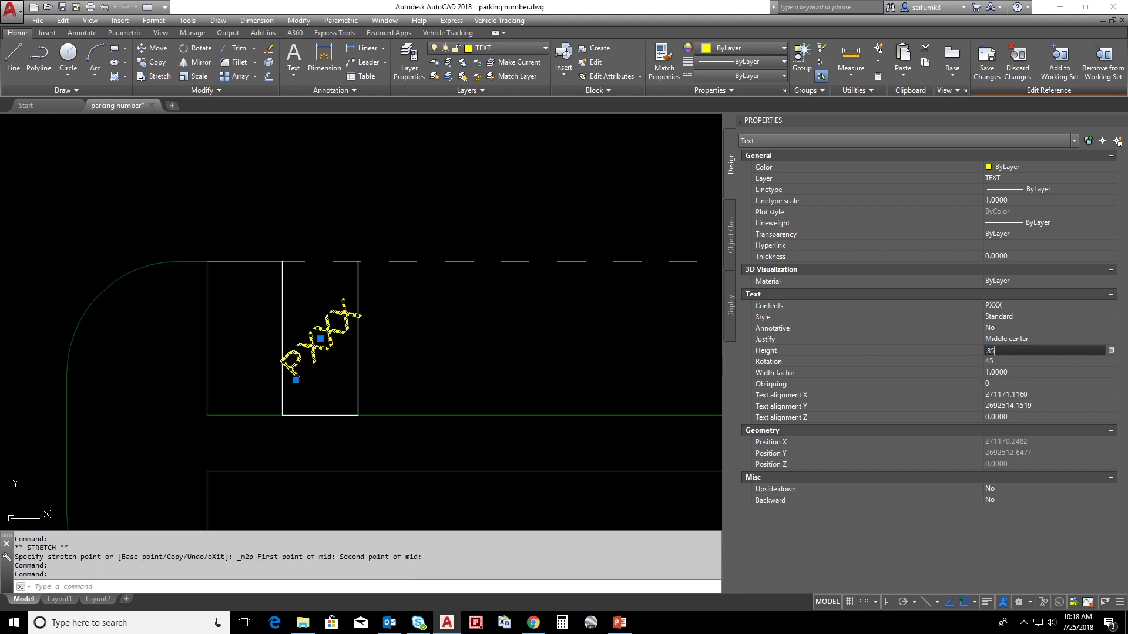
key(Escape)
key(ctrl+1)
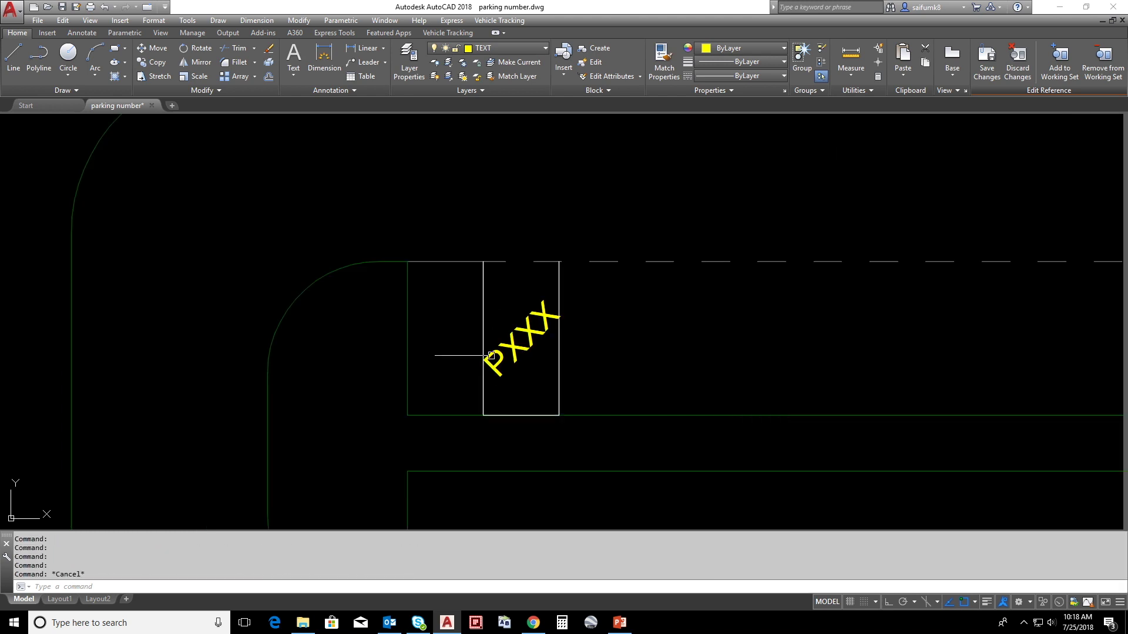
Save the in-place edit of the parking bay block so every bay in the layout gets the PXXX text.
click(987, 63)
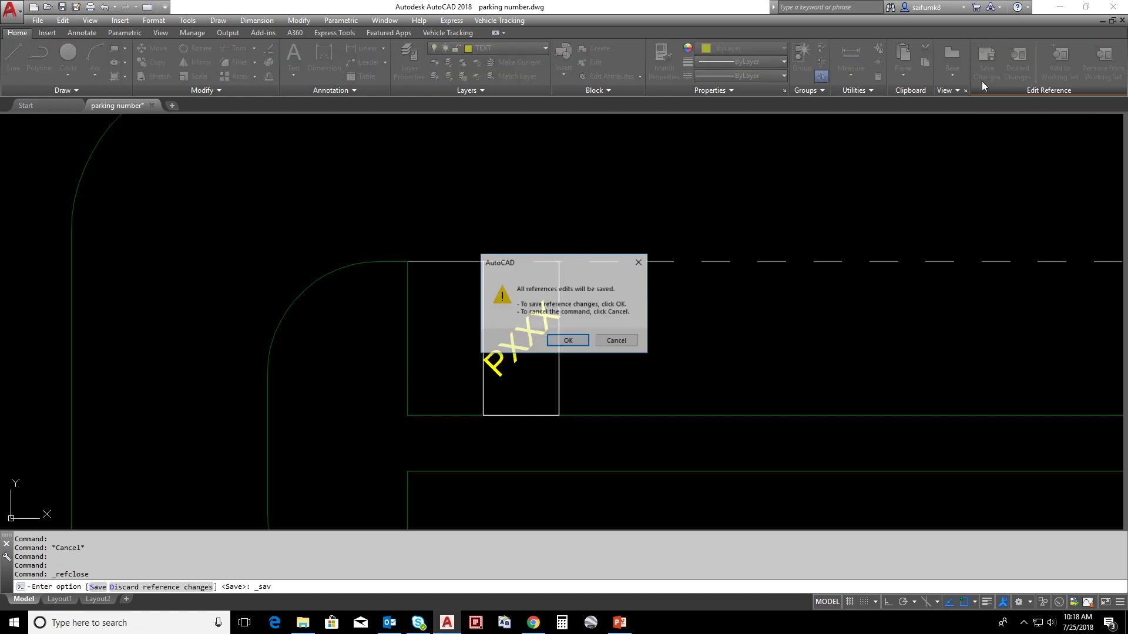
click(568, 341)
scroll(616, 273, down, 5)
scroll(755, 284, down, 3)
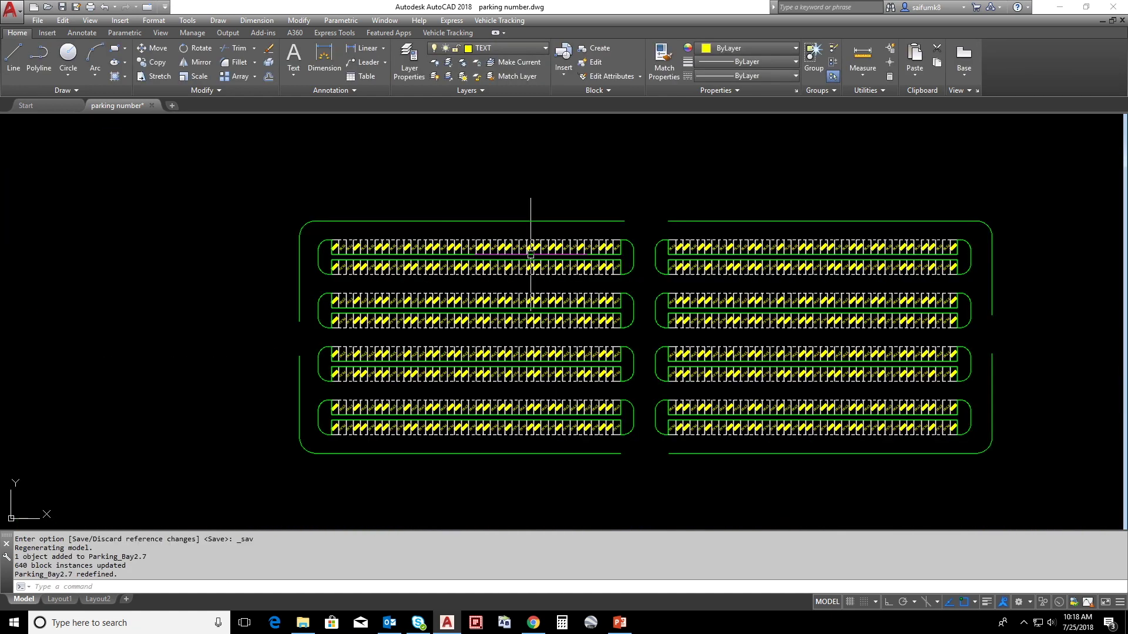
scroll(528, 209, up, 6)
scroll(801, 282, down, 5)
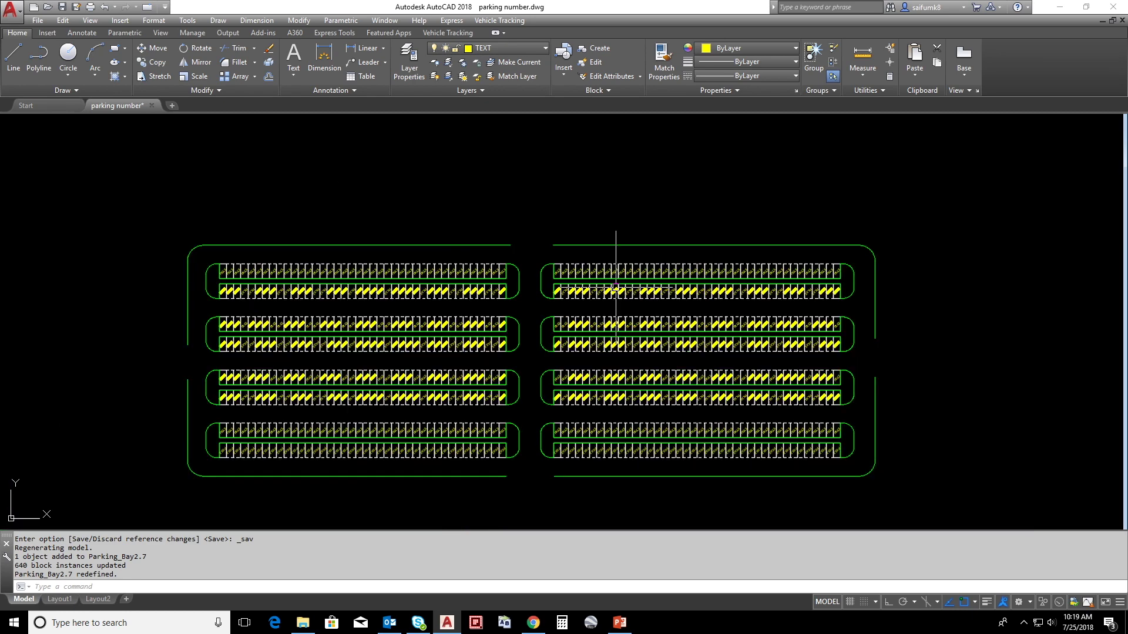
scroll(504, 298, up, 3)
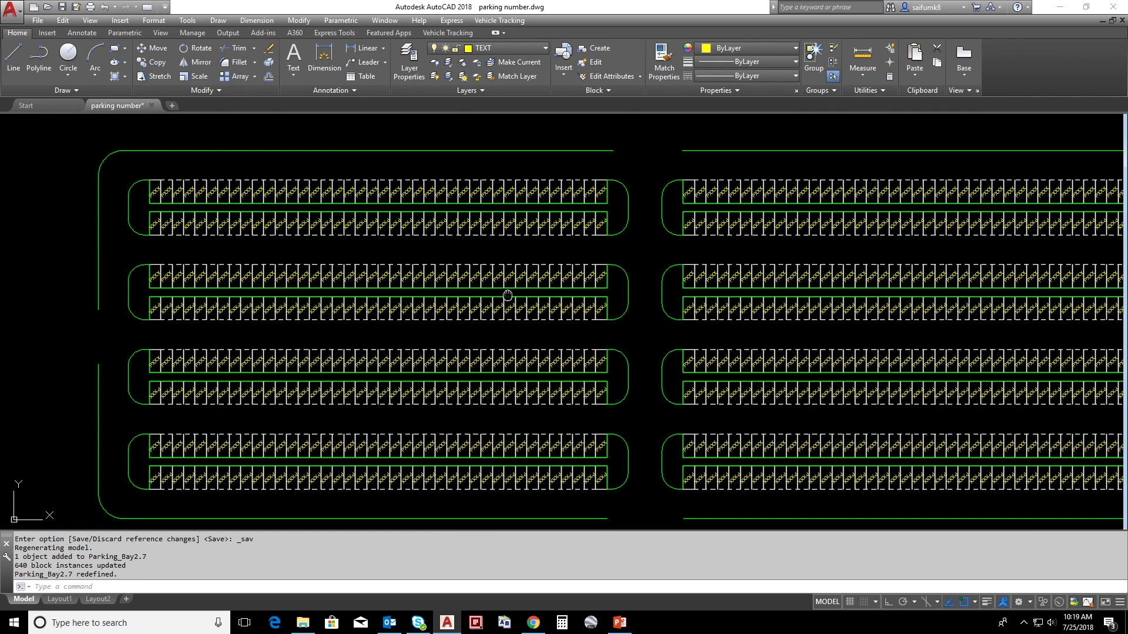
Select all similar parking bay blocks and copy them straight up by 150 with ortho on.
scroll(503, 270, up, 4)
click(485, 217)
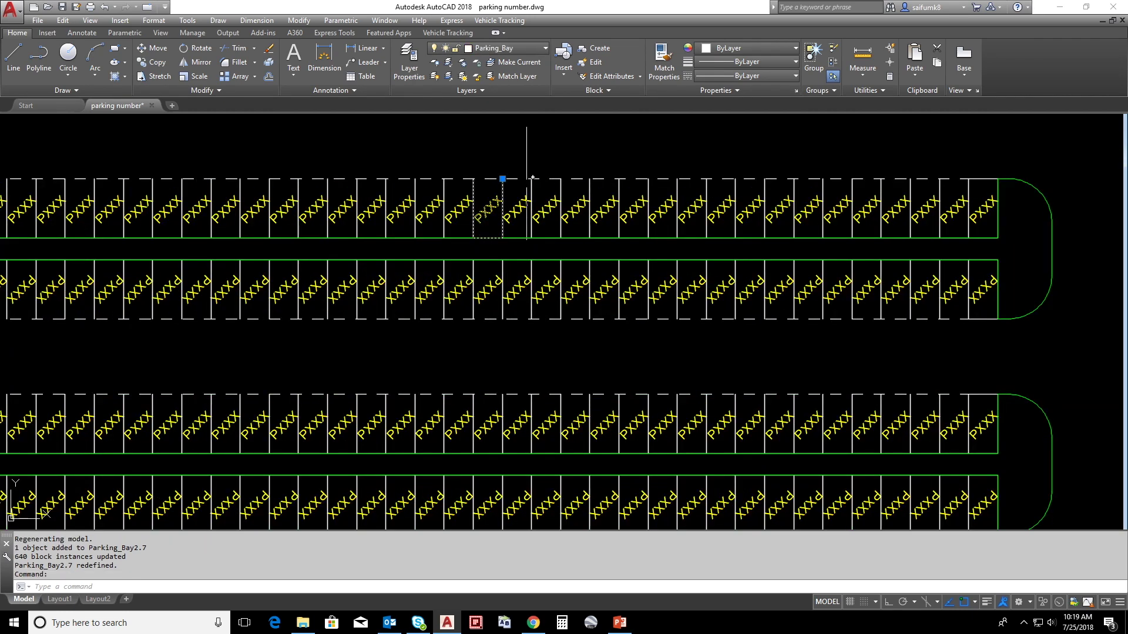
right_click(535, 153)
click(576, 408)
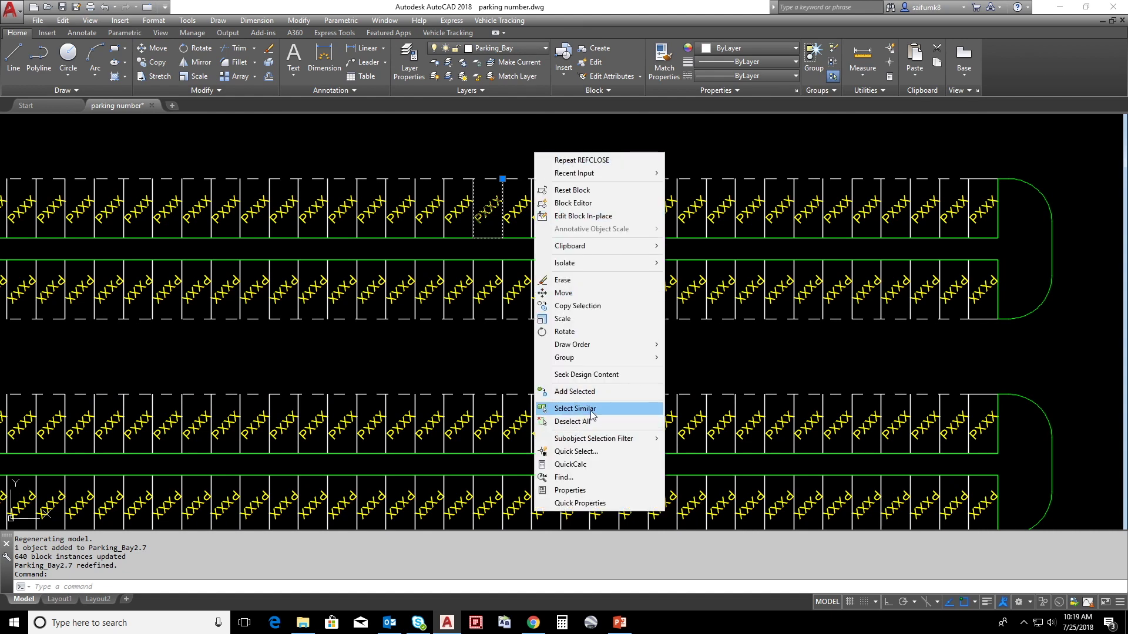
scroll(508, 319, down, 8)
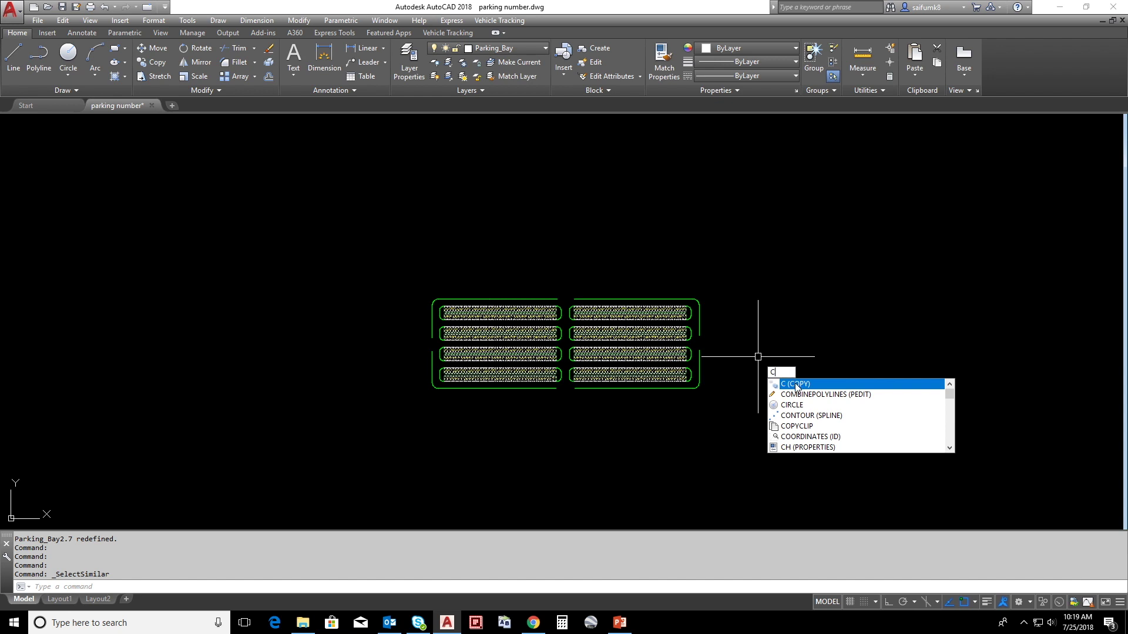
click(797, 384)
click(756, 383)
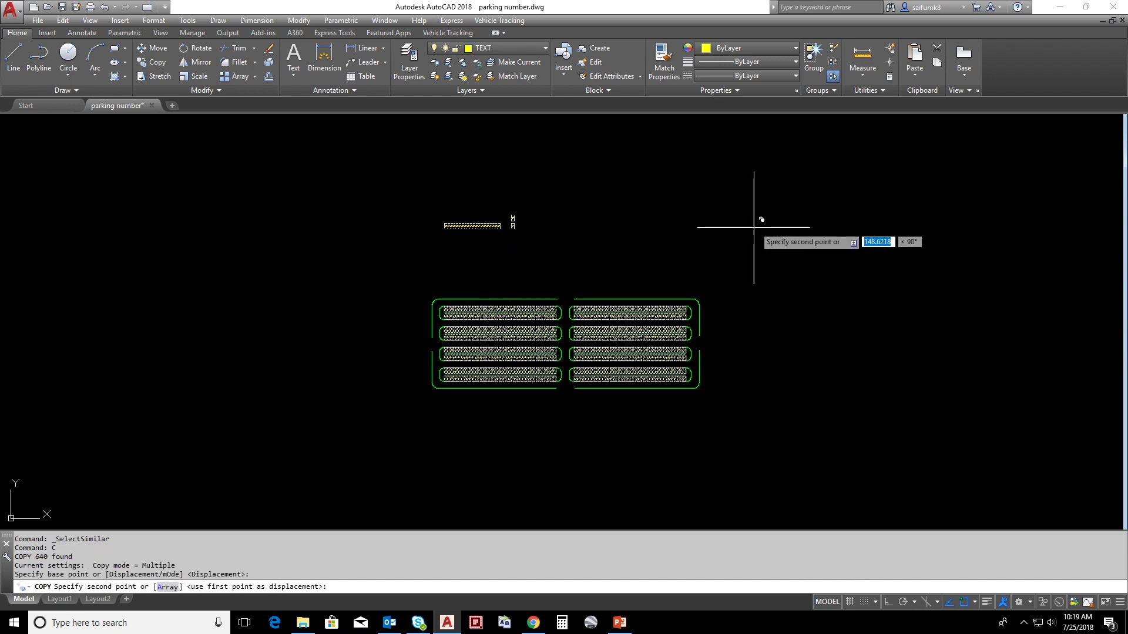
key(F8)
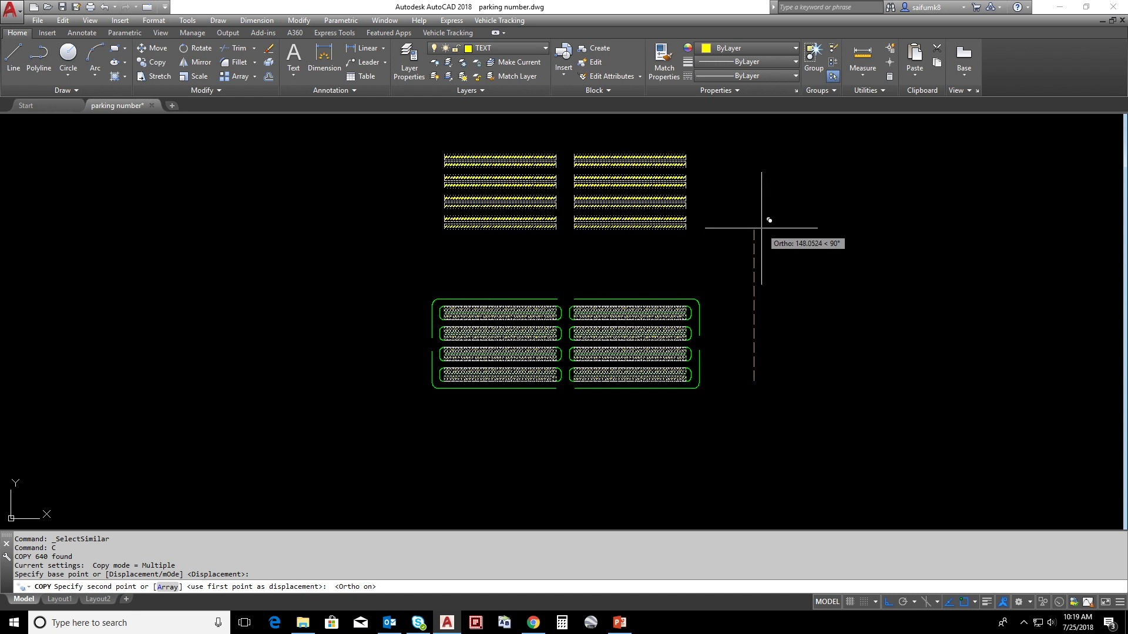
text(150)
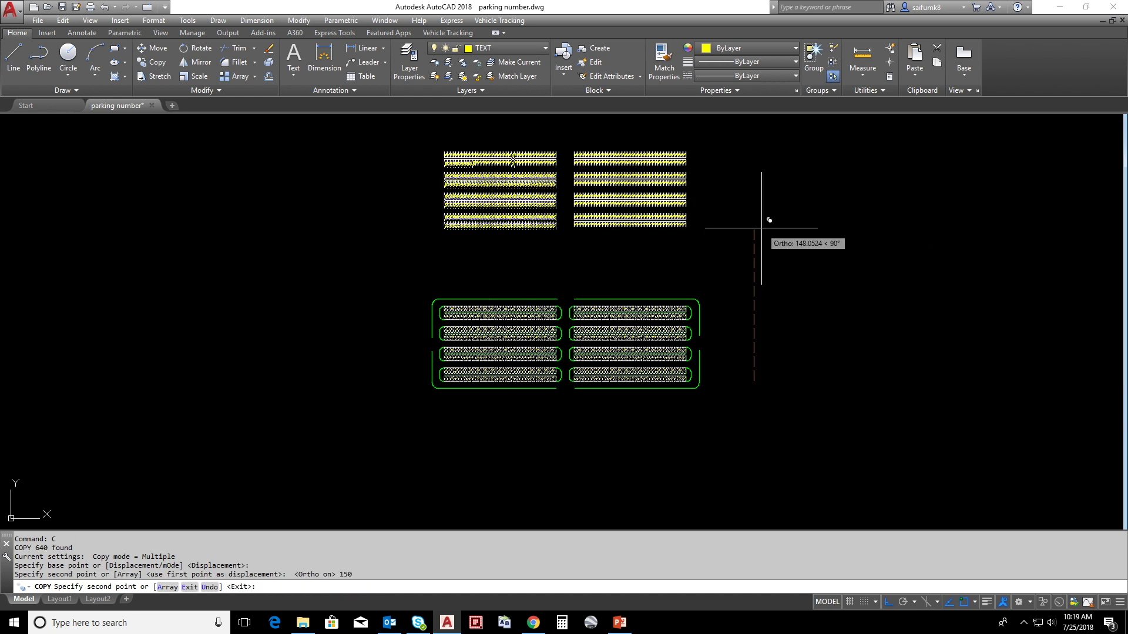
key(Return)
key(Escape)
Explode all the copied parking bay blocks above the original layout.
click(398, 174)
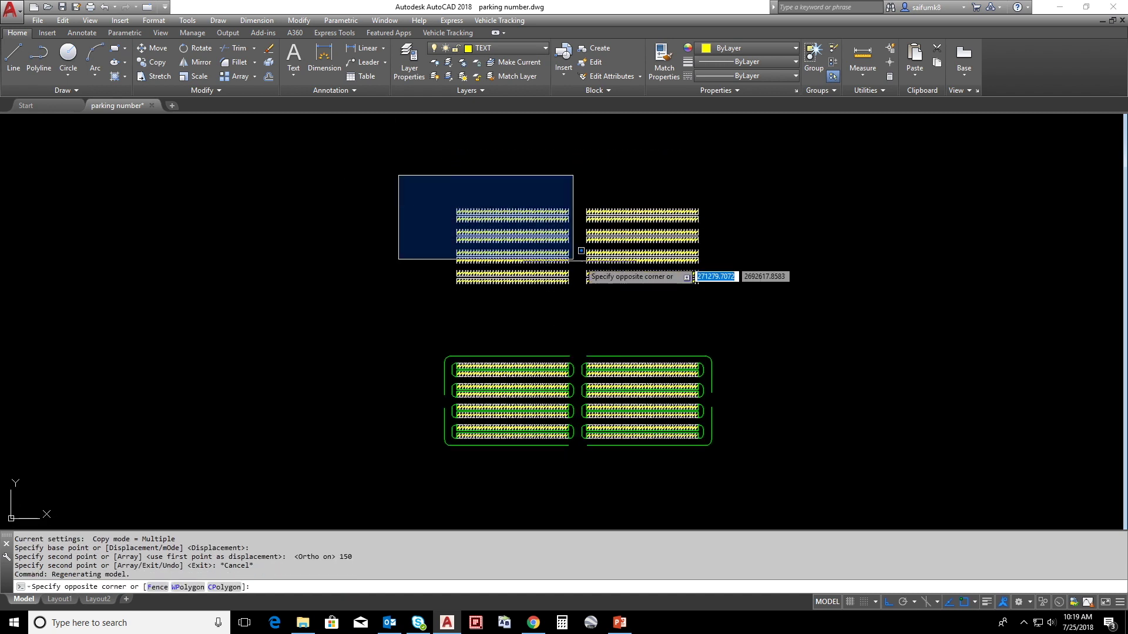
click(777, 322)
scroll(528, 251, up, 2)
text(x)
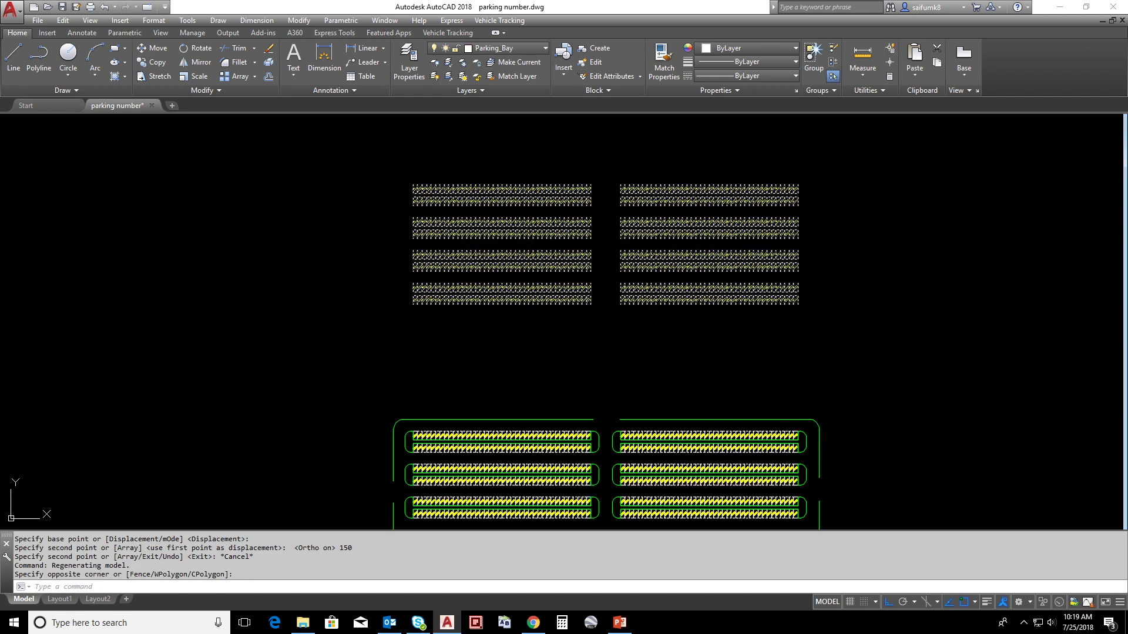
key(Return)
scroll(527, 273, up, 4)
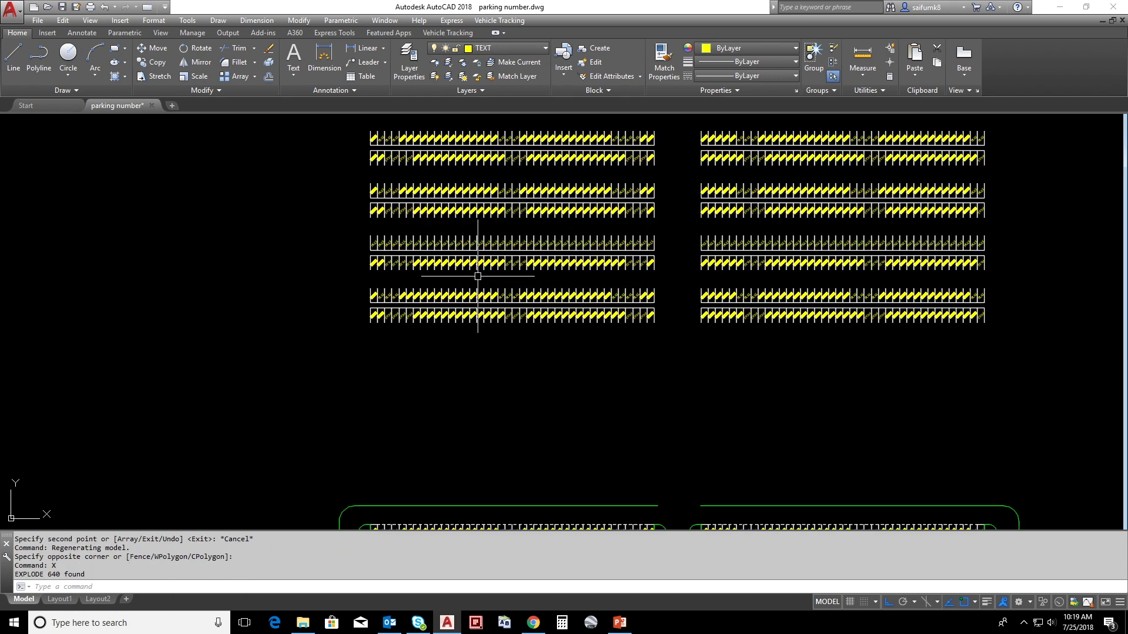
scroll(409, 358, down, 2)
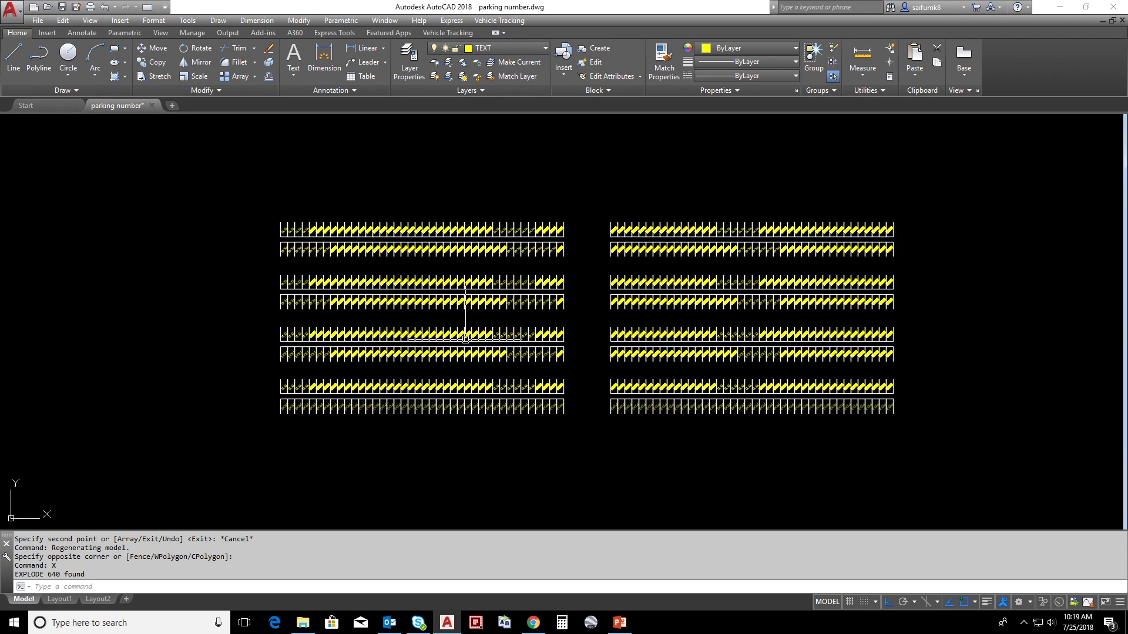
scroll(793, 253, up, 2)
middle_drag(801, 252, 860, 251)
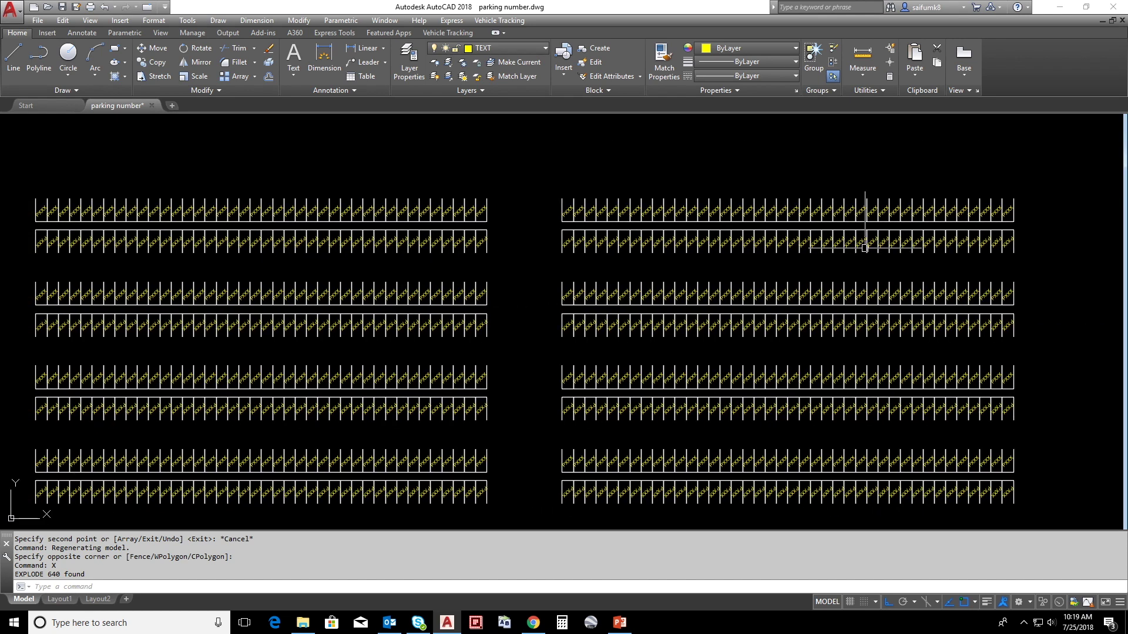
scroll(891, 226, up, 2)
scroll(869, 205, down, 4)
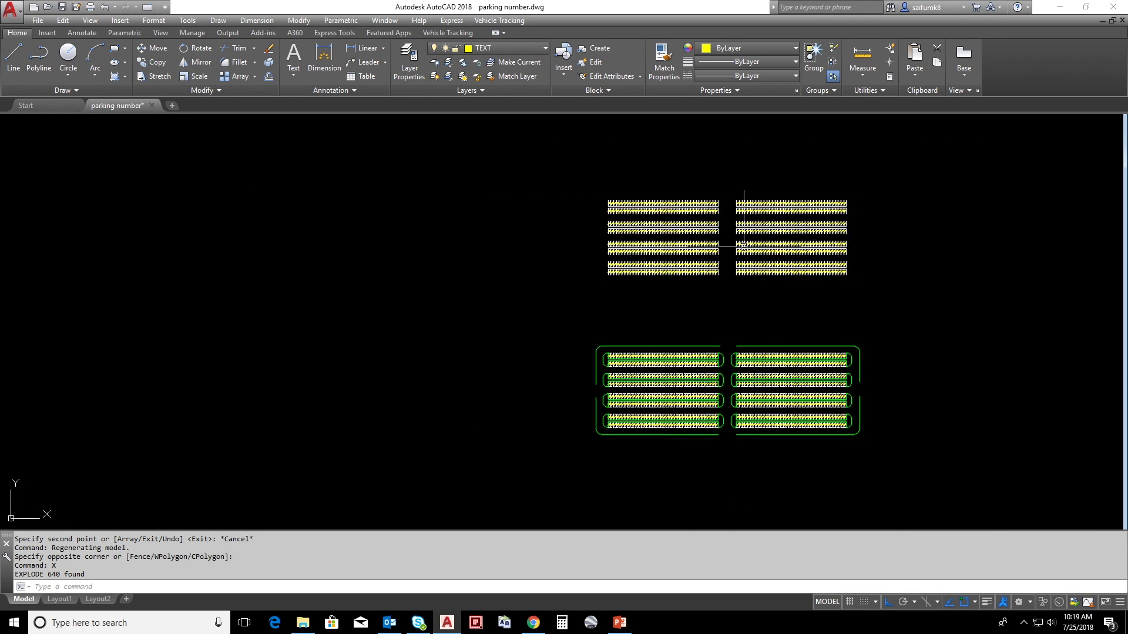
Erase the PXXX text from the original parking bay block in the Block Editor and save the block definition.
scroll(617, 341, up, 6)
click(567, 301)
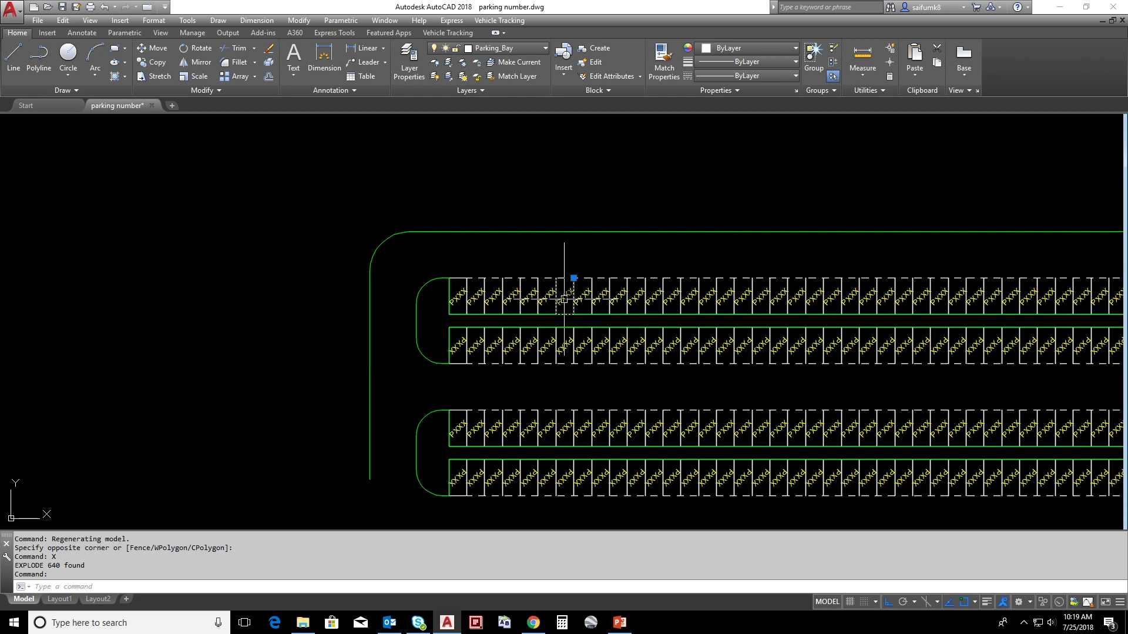
text(BE)
click(615, 330)
click(561, 388)
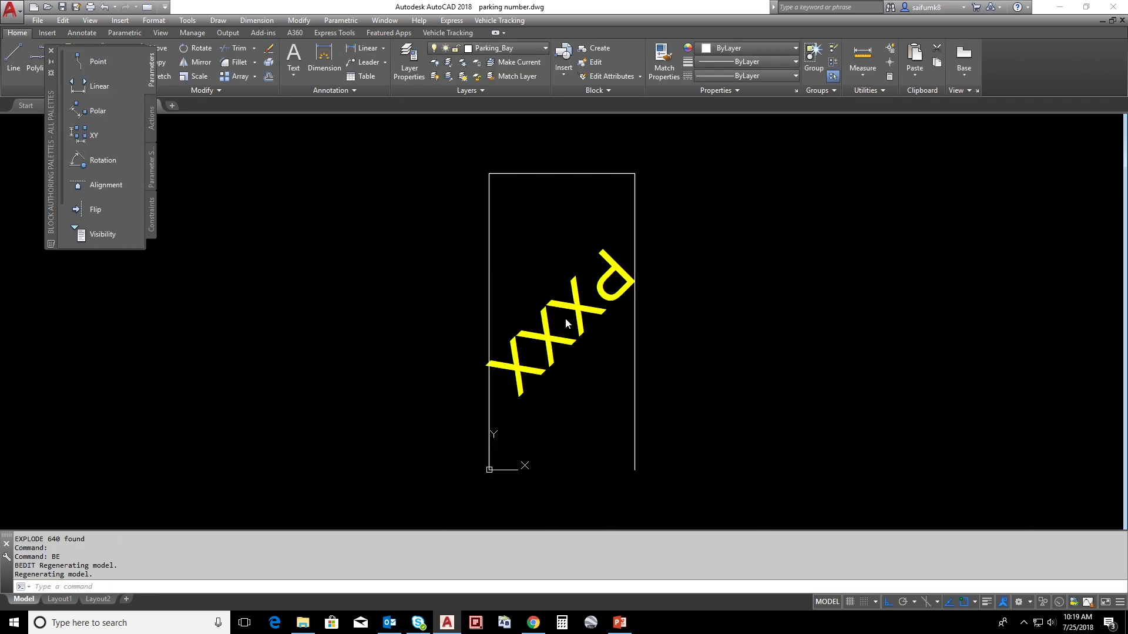
click(565, 316)
text(E)
key(Return)
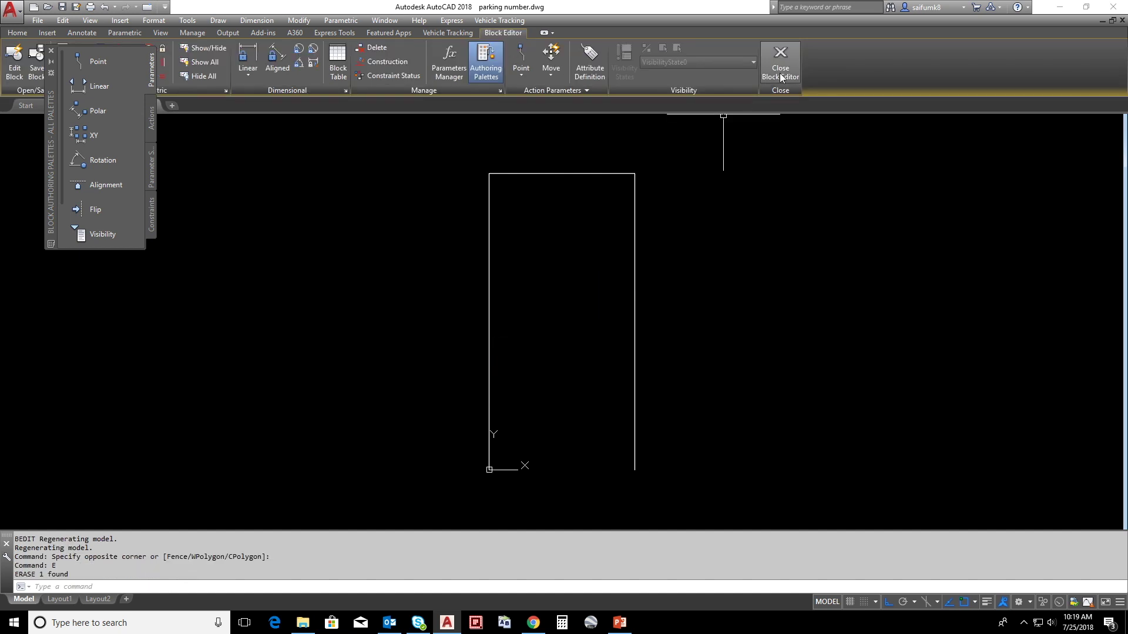
click(781, 68)
click(530, 288)
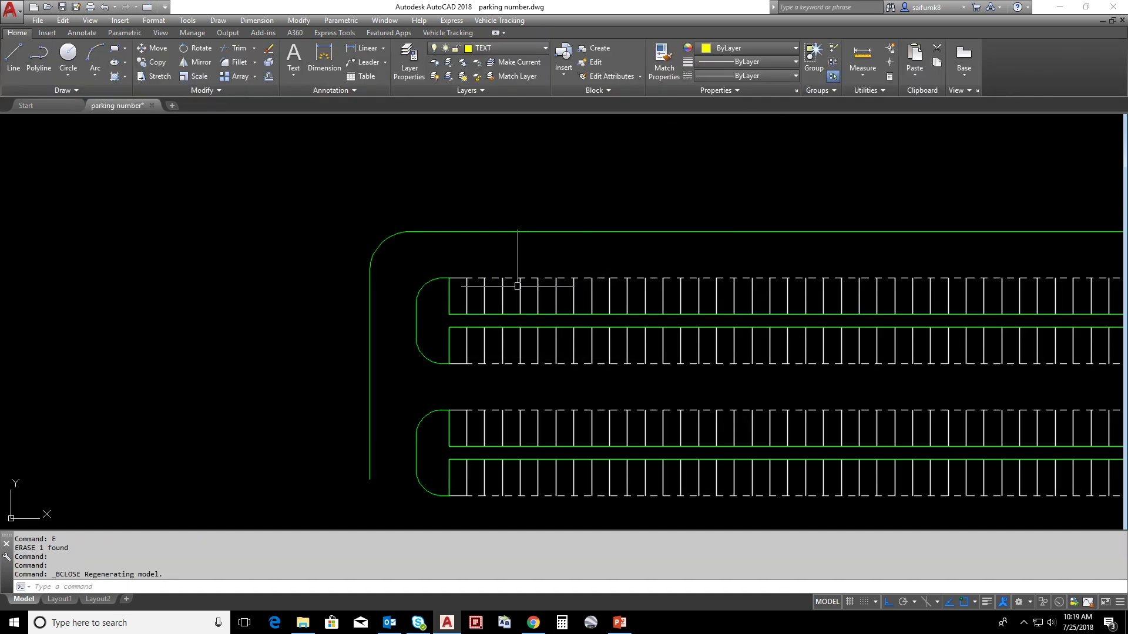
Select all similar PXXX texts in the exploded copy and move them straight down by 150 onto the original bays.
scroll(491, 286, down, 5)
scroll(470, 265, up, 6)
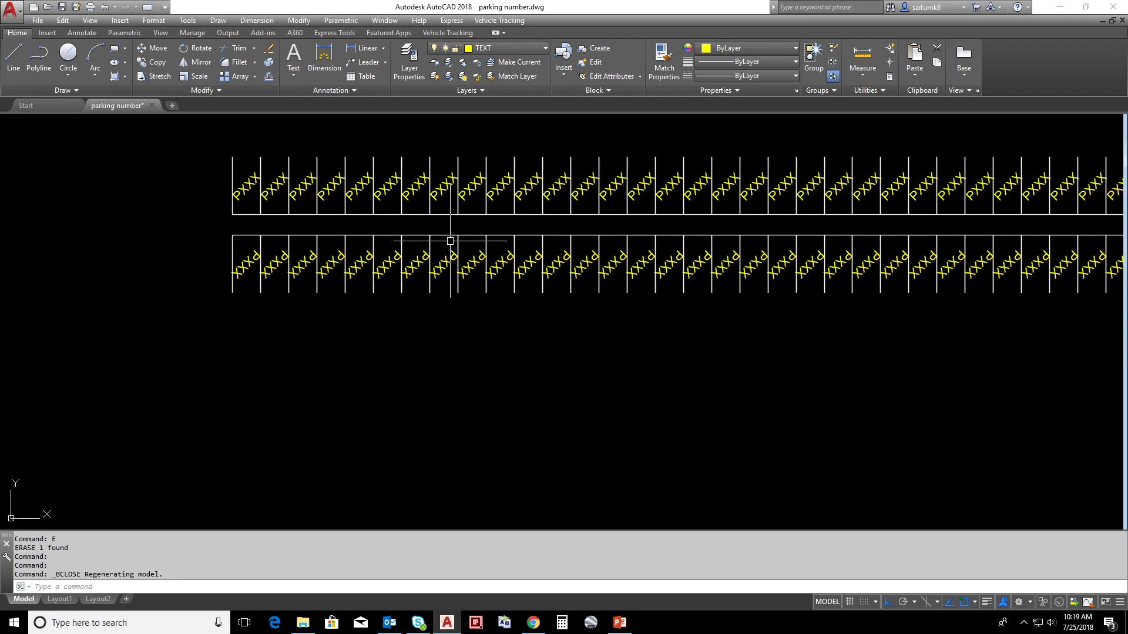
click(447, 264)
right_click(441, 295)
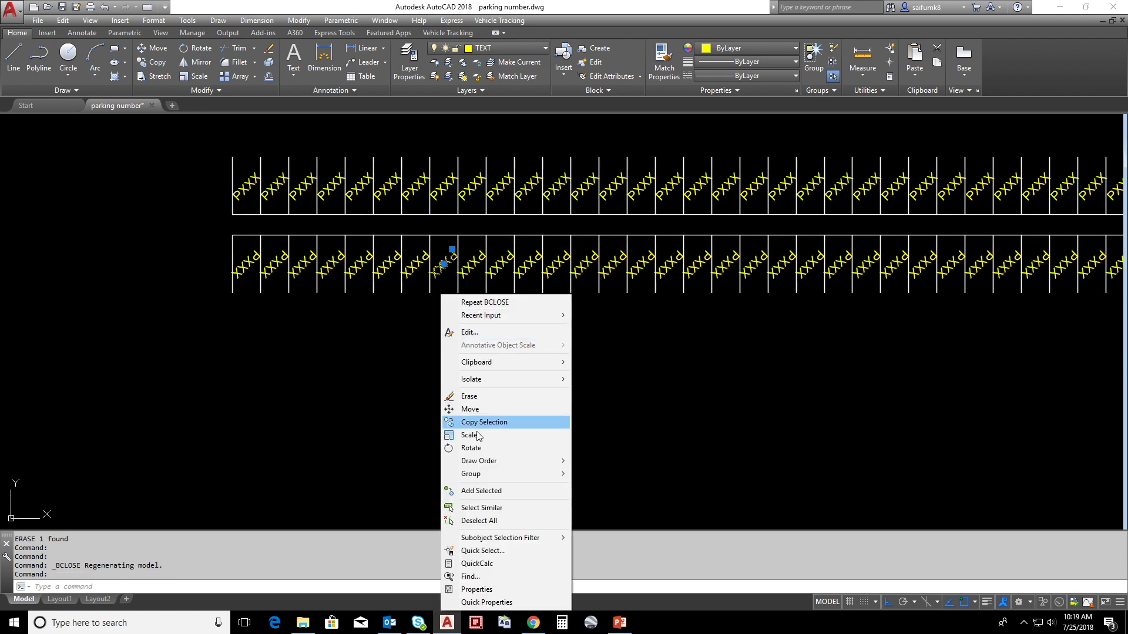
click(494, 506)
scroll(511, 435, down, 5)
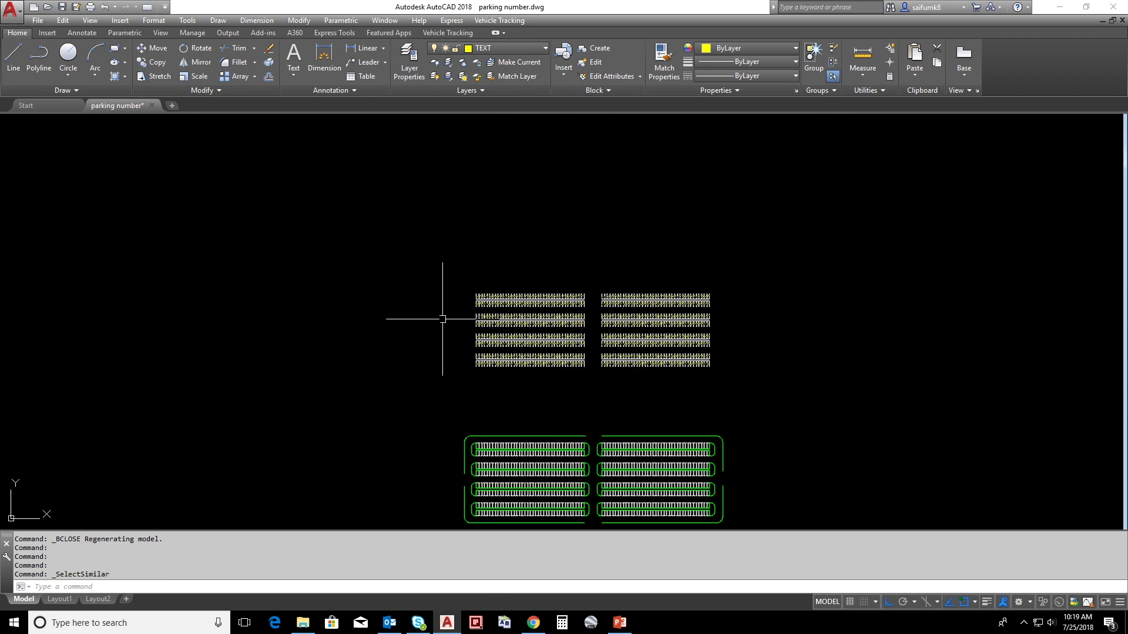
text(M)
key(Return)
click(445, 275)
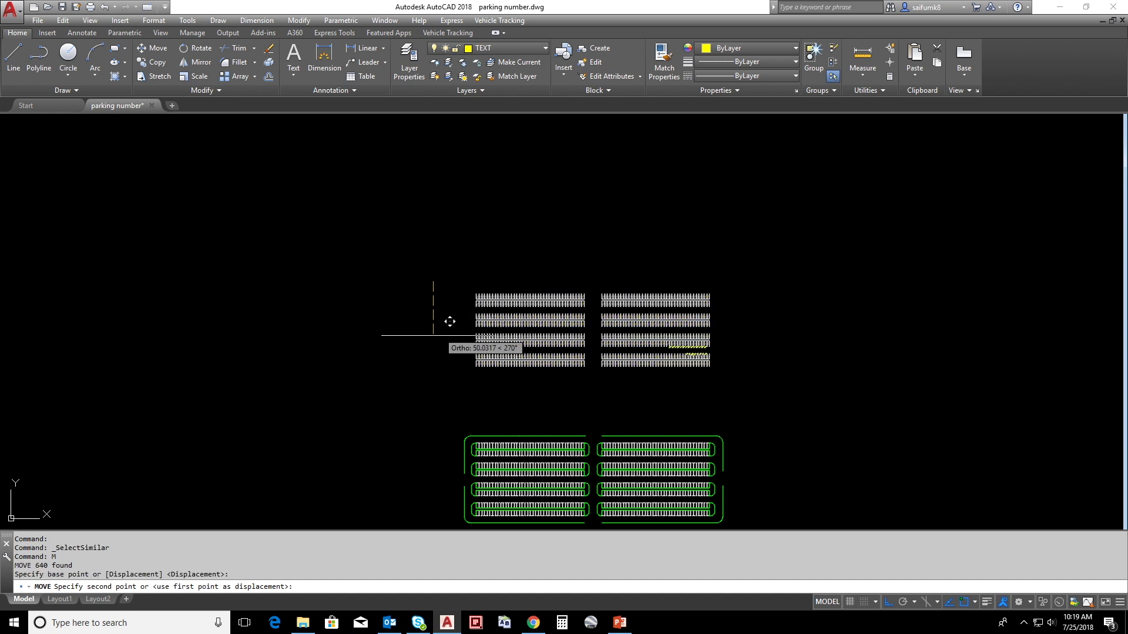
text(150)
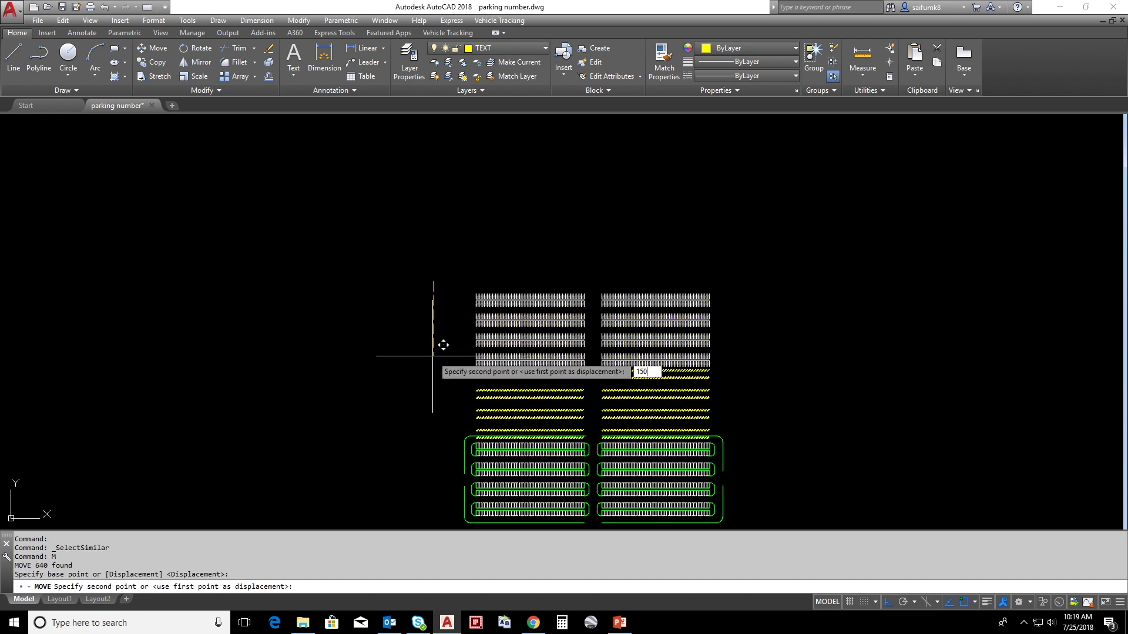
key(Return)
Erase the leftover exploded bay lines above the parking layout.
click(395, 262)
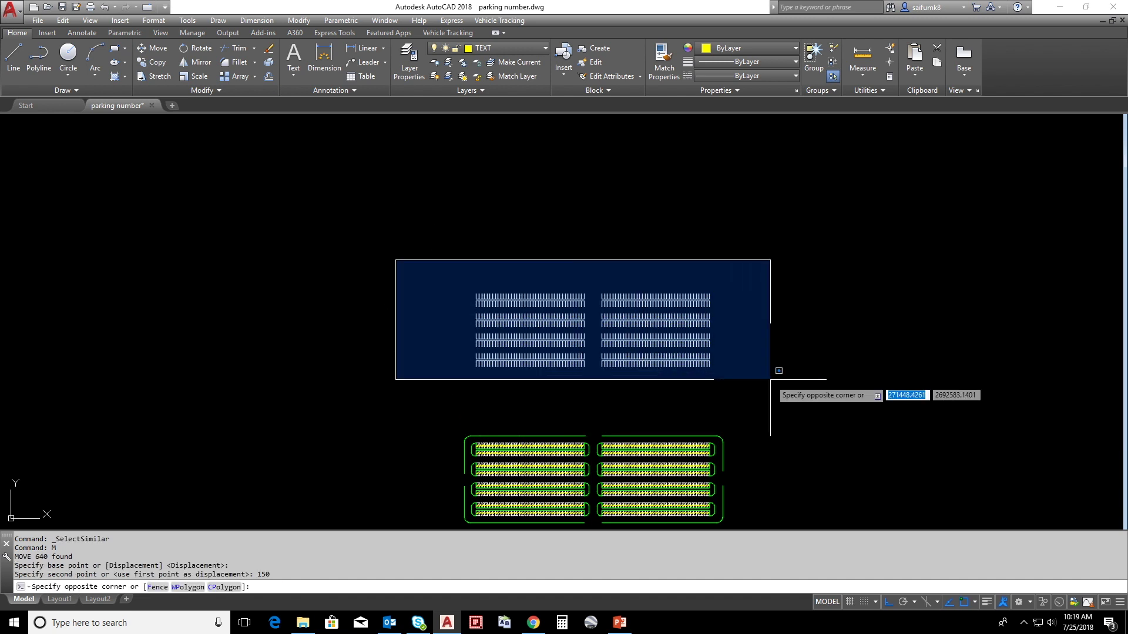
click(788, 383)
text(E)
key(Return)
Compare the rotation property of a PXXX text in the upper bay row with one in the row below.
scroll(534, 315, up, 6)
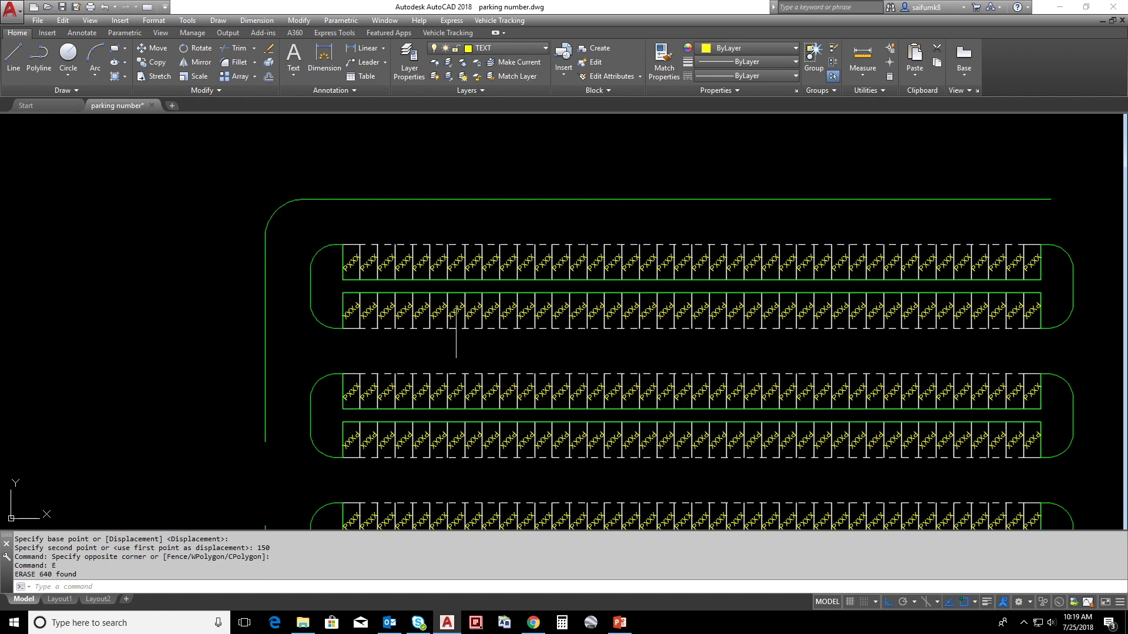
scroll(340, 305, up, 1)
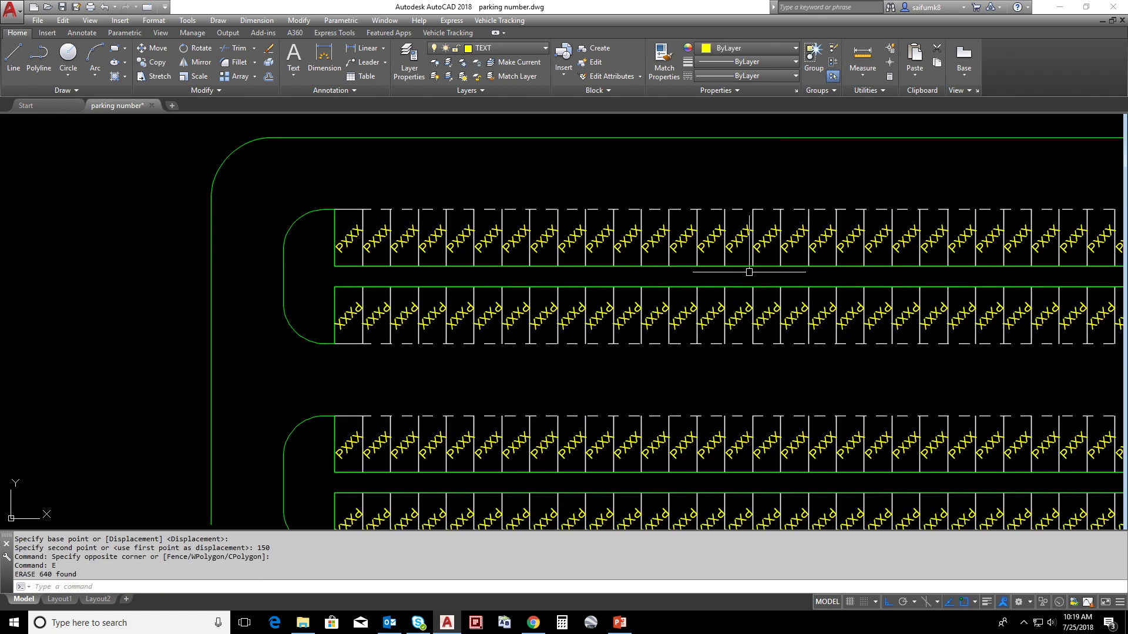
scroll(676, 264, up, 1)
scroll(368, 333, up, 4)
click(374, 302)
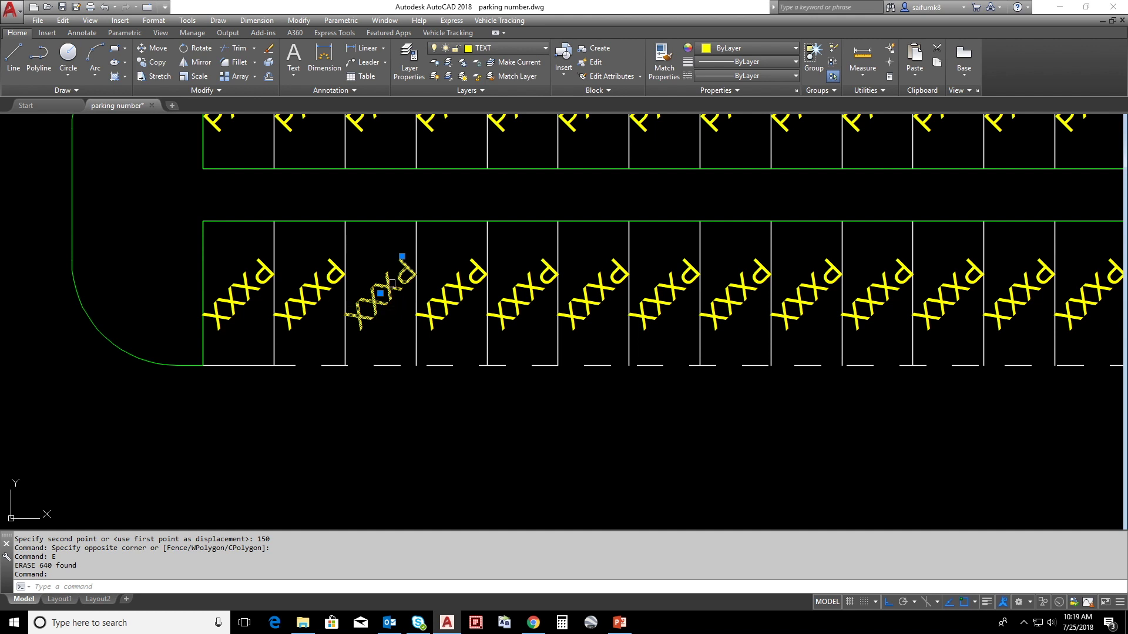
middle_drag(381, 300, 408, 416)
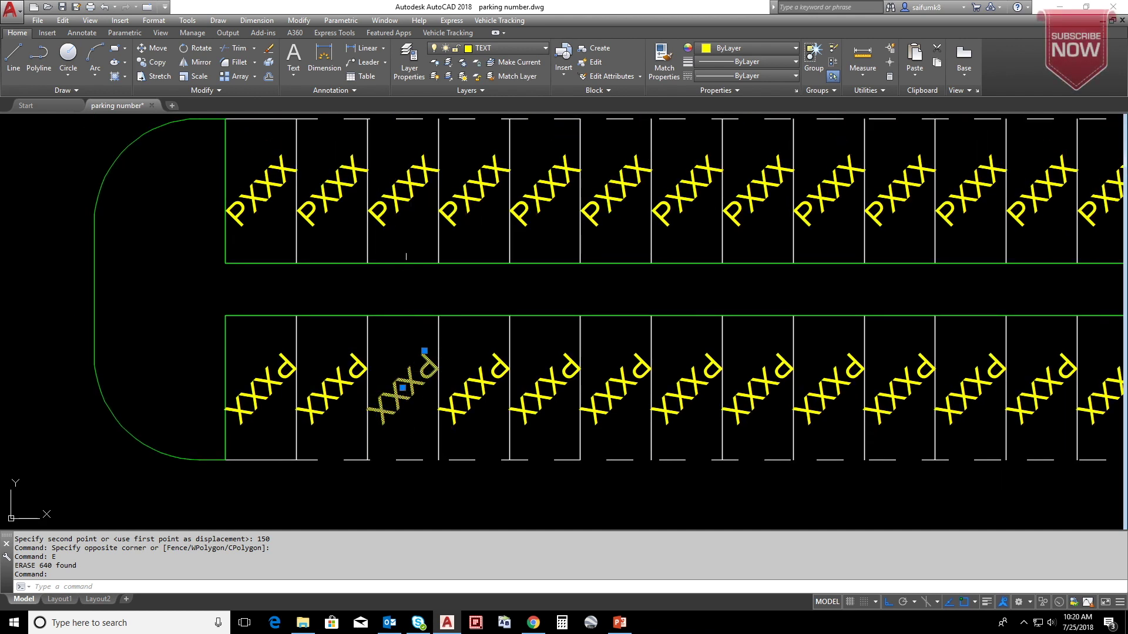
key(Escape)
click(403, 194)
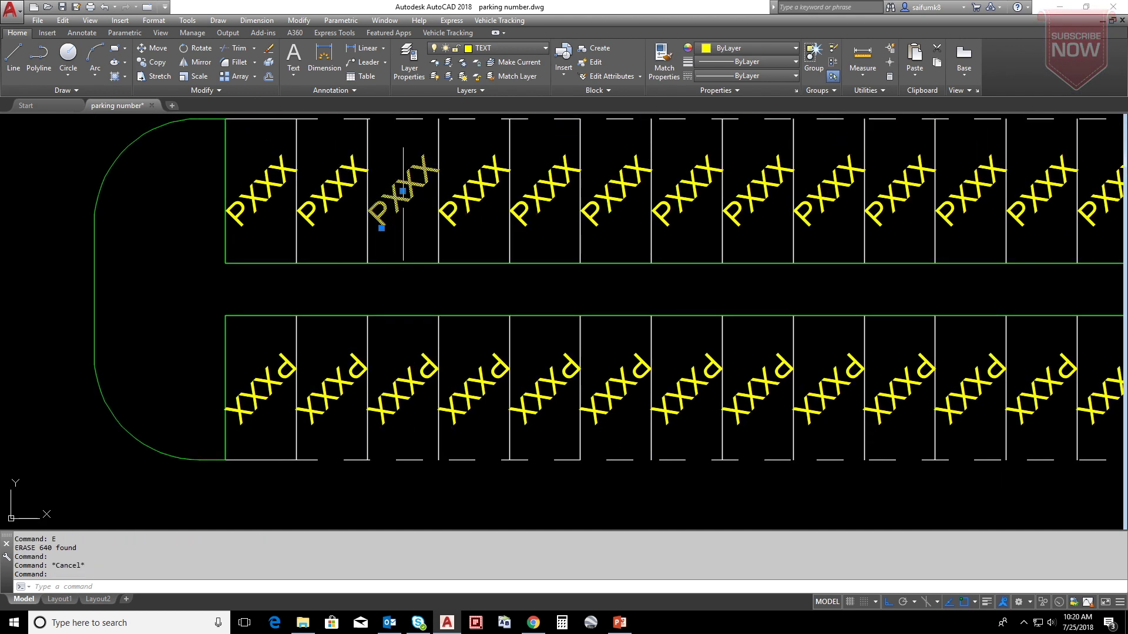
key(ctrl+1)
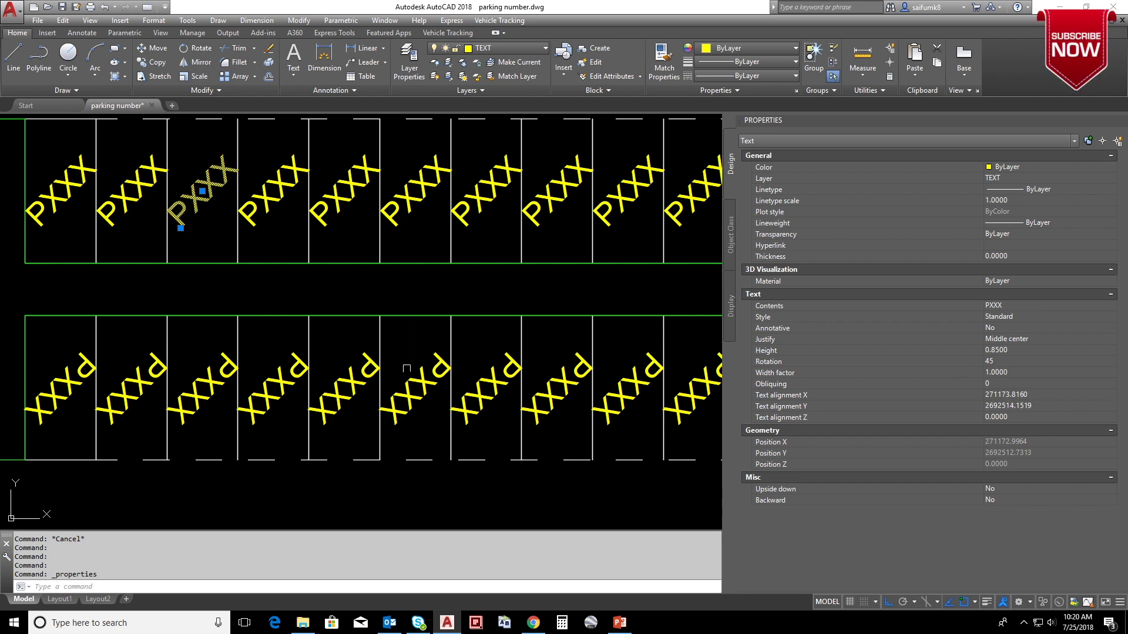
key(Escape)
click(411, 383)
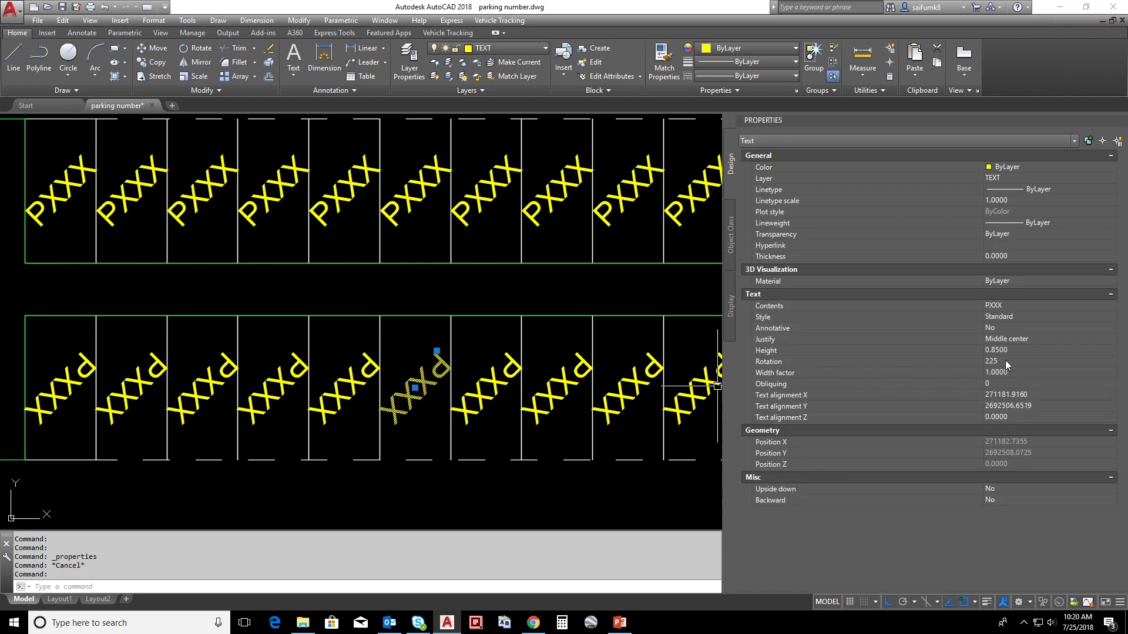
key(Escape)
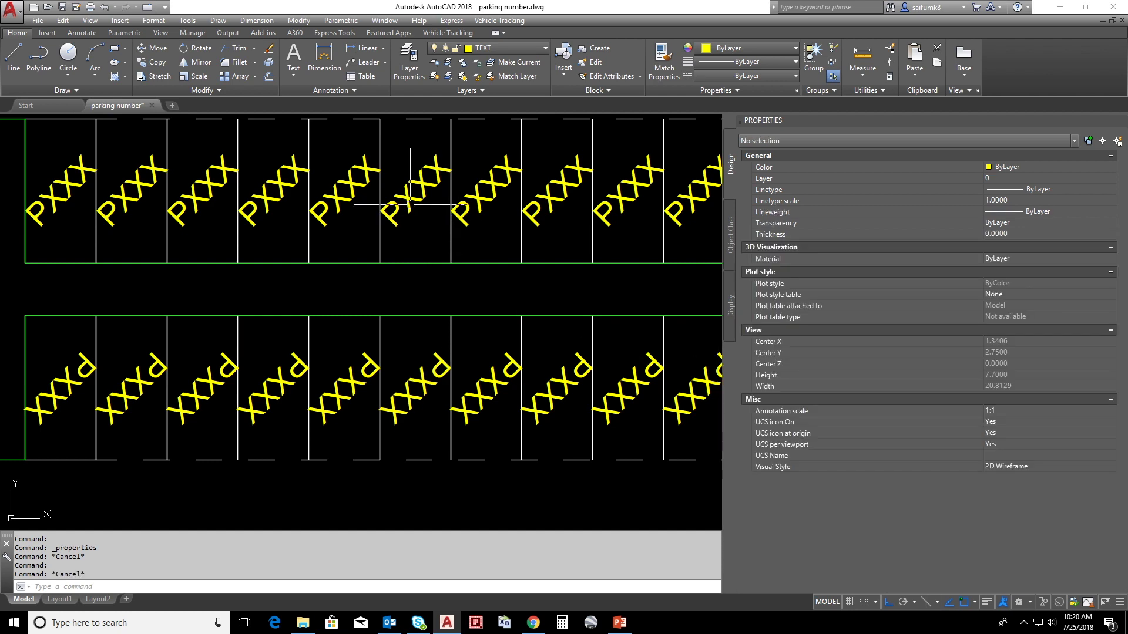
Select all similar PXXX texts and set their rotation to 45.
click(411, 199)
right_click(414, 234)
click(474, 449)
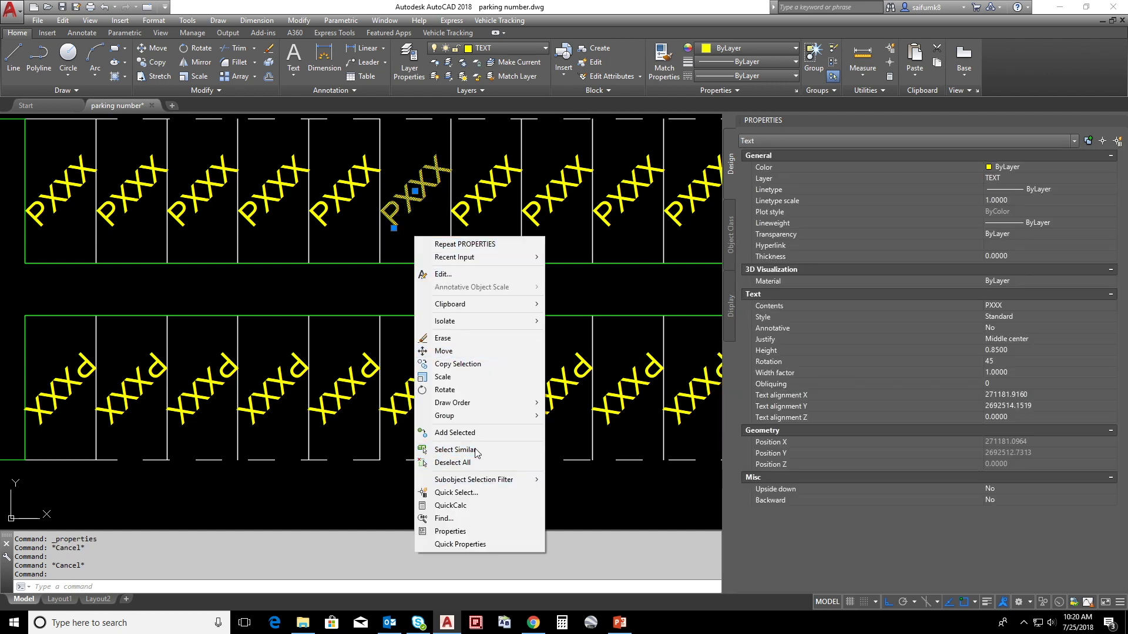
click(995, 363)
text(45)
key(Tab)
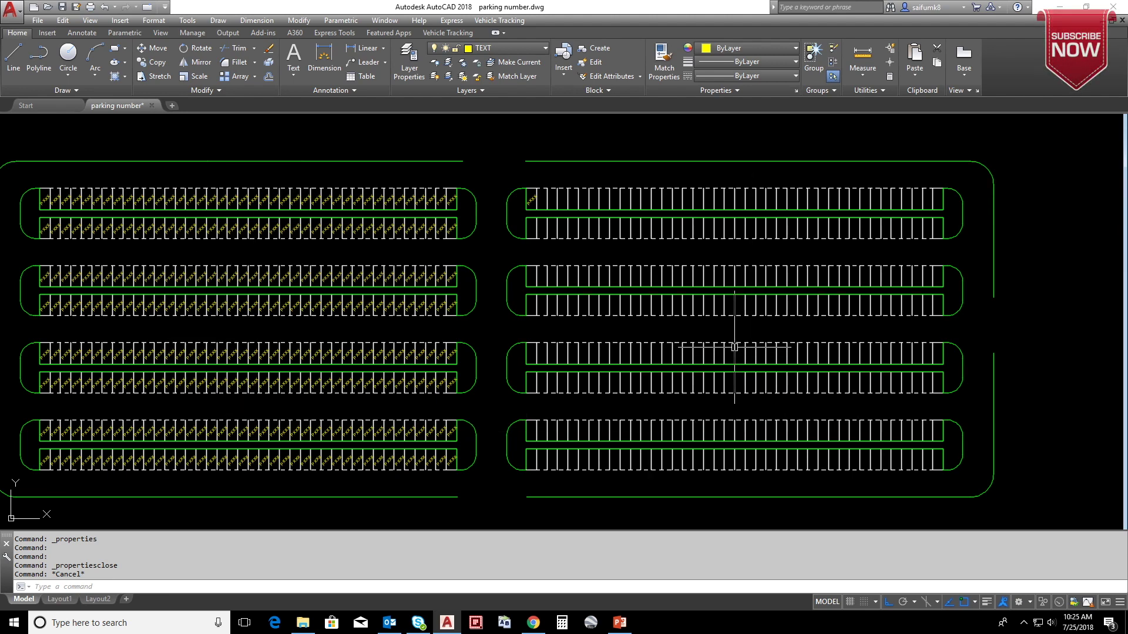
Copy the PXXX text as an array of 40 items at one-bay spacing along the top row of the right-hand parking island.
scroll(563, 223, up, 5)
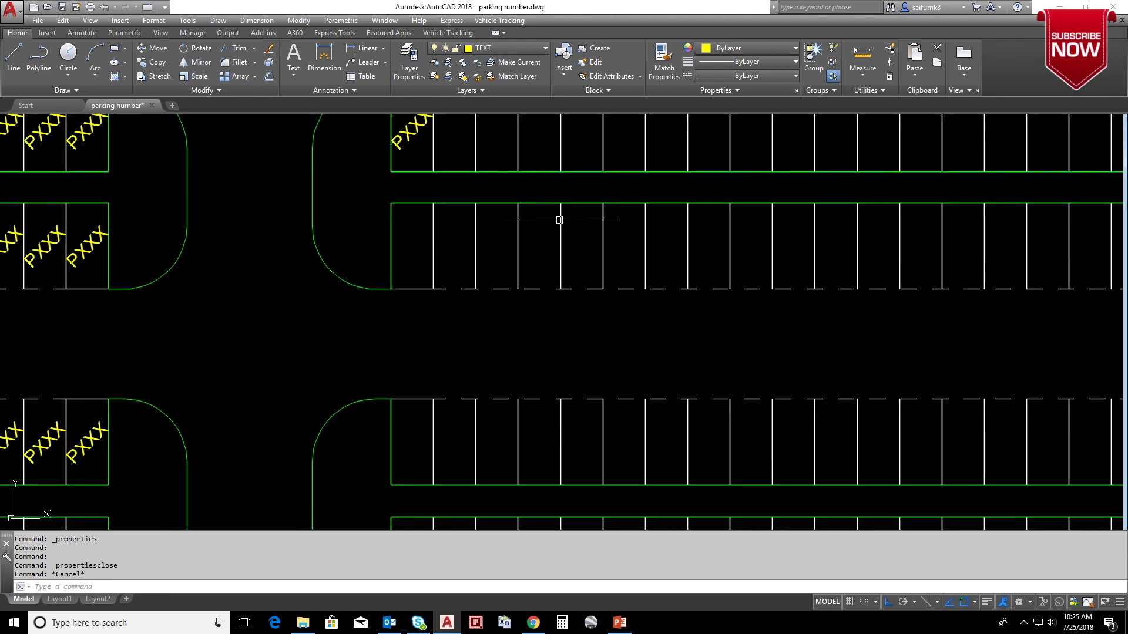
scroll(560, 220, down, 2)
middle_drag(560, 220, 276, 291)
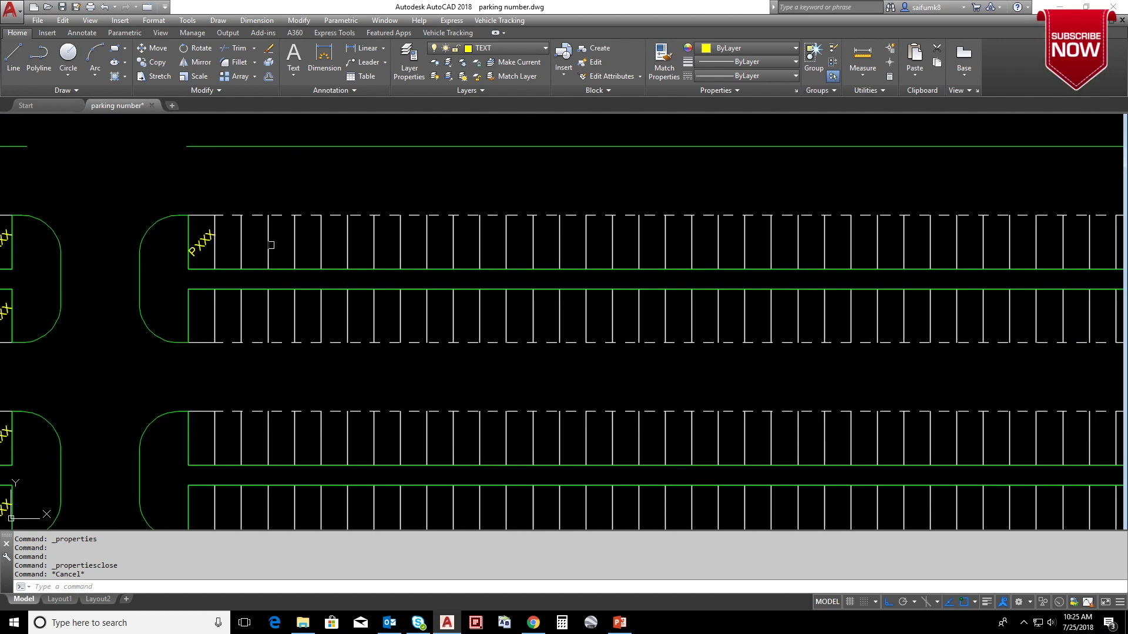
click(201, 241)
scroll(199, 241, up, 3)
text(c)
key(Return)
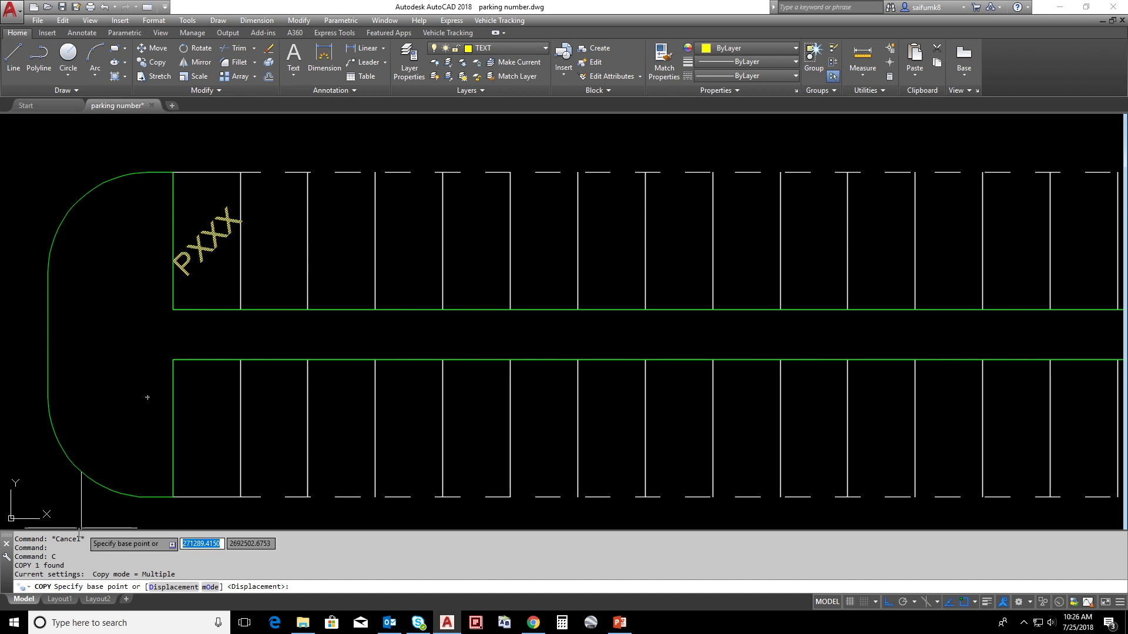
click(172, 309)
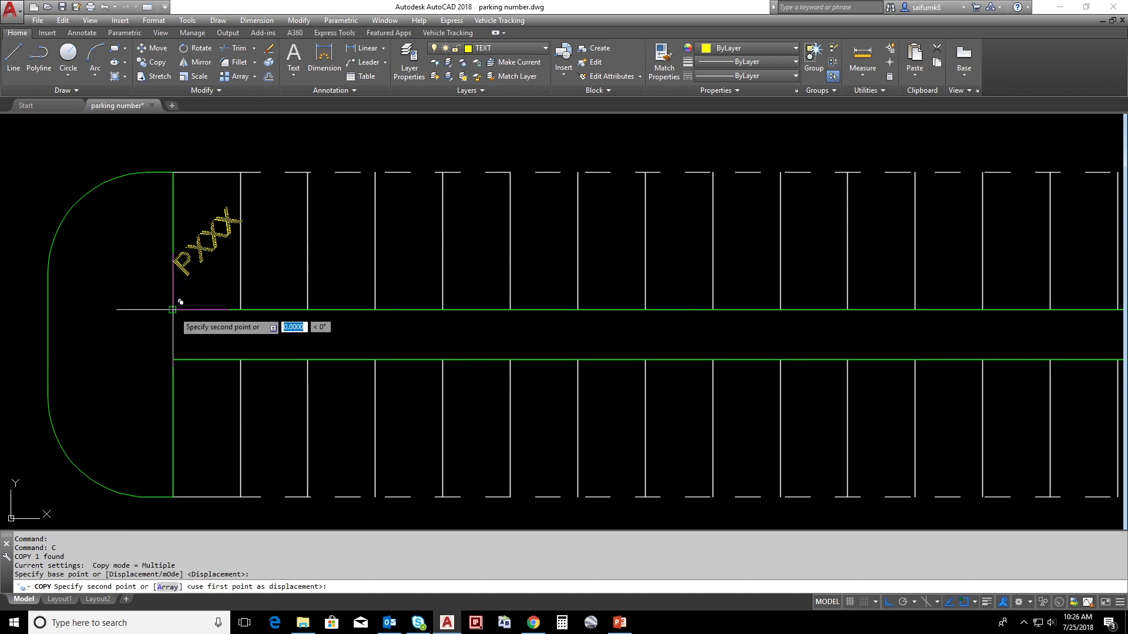
click(166, 587)
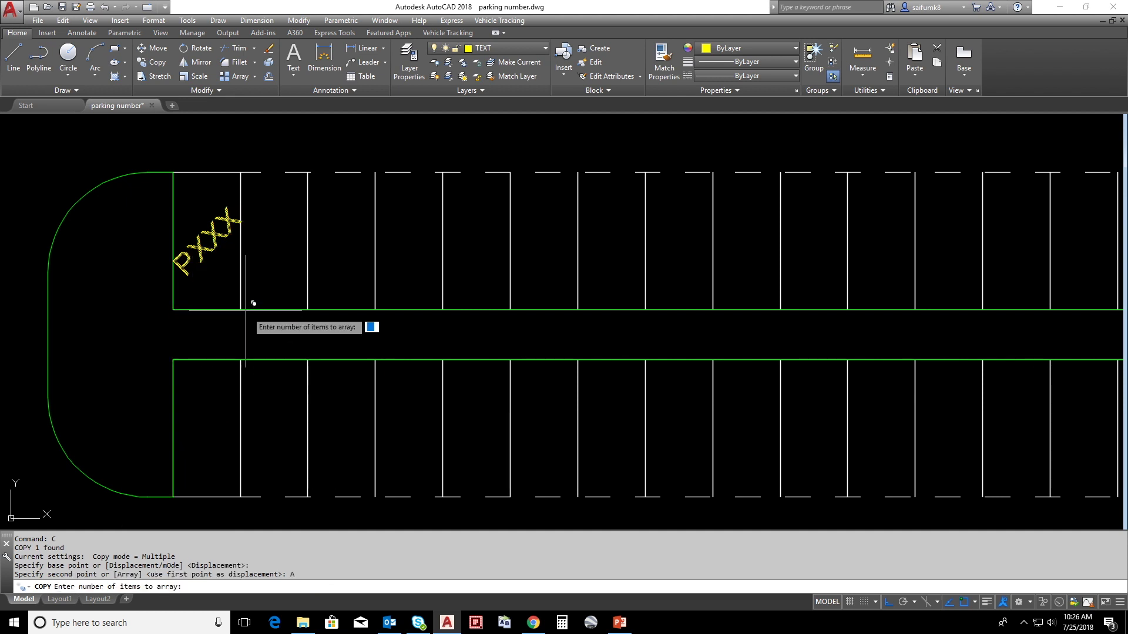
scroll(239, 339, down, 6)
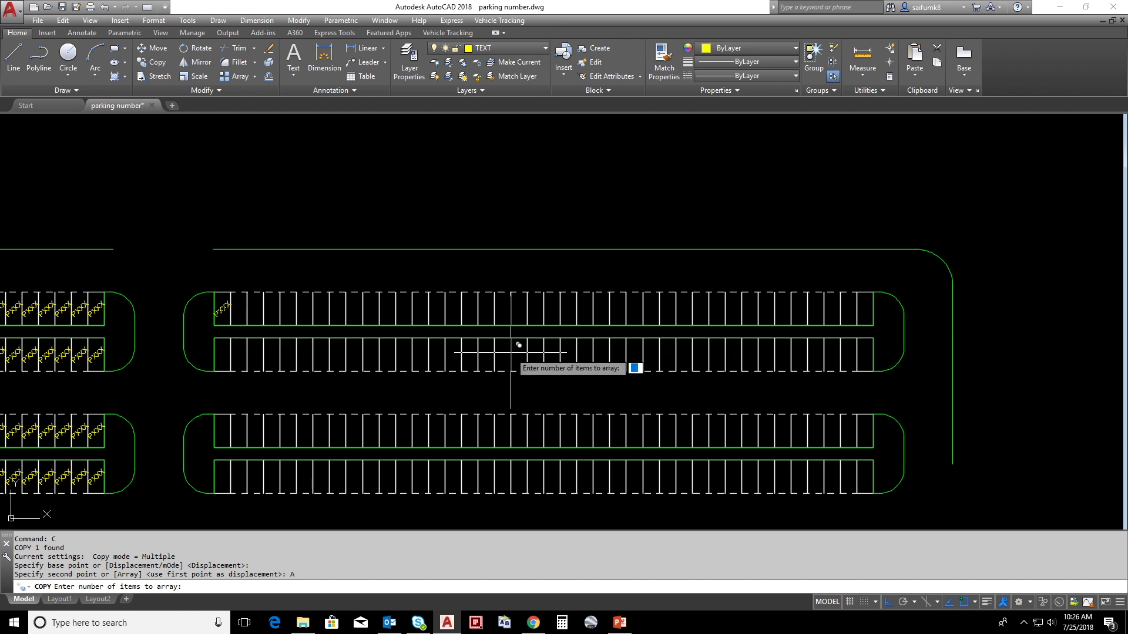
key(Return)
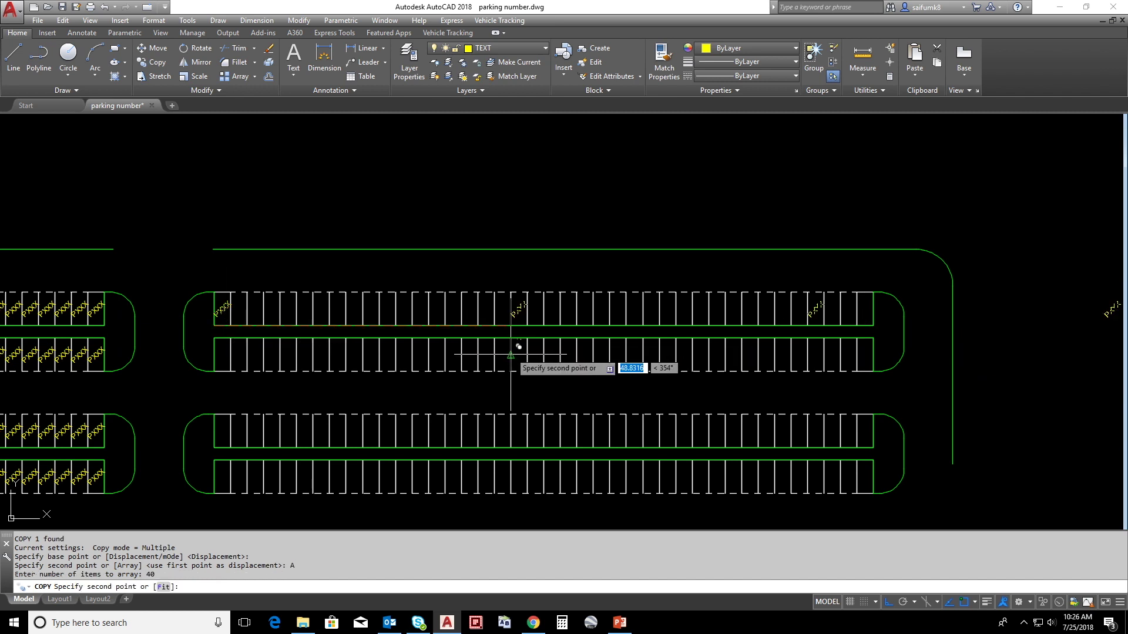
scroll(276, 313, up, 4)
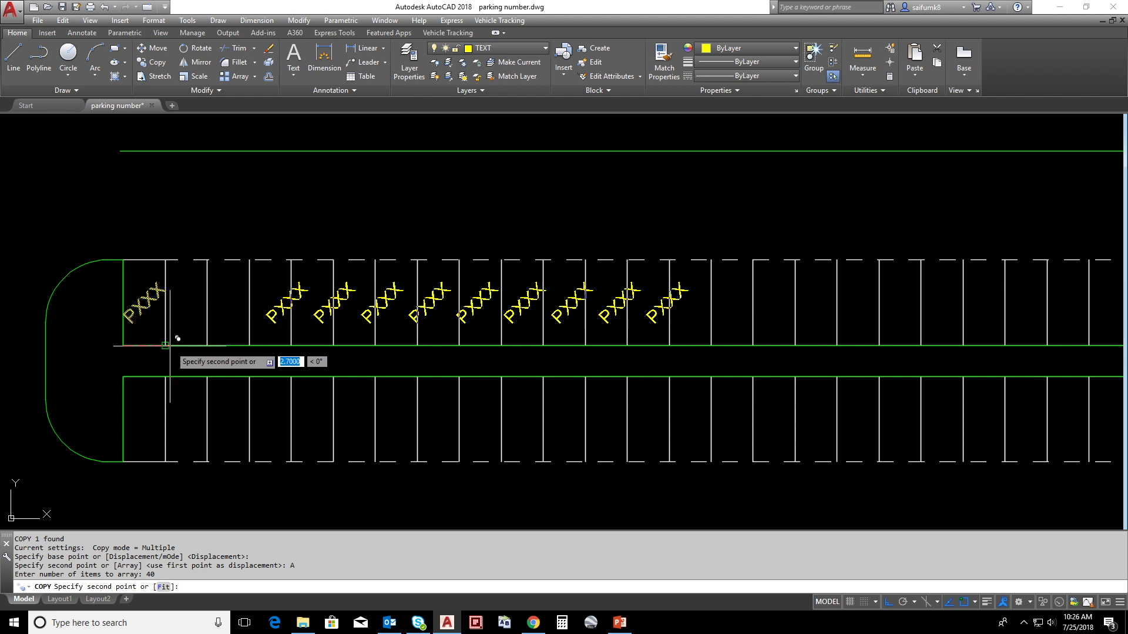
click(207, 346)
key(Escape)
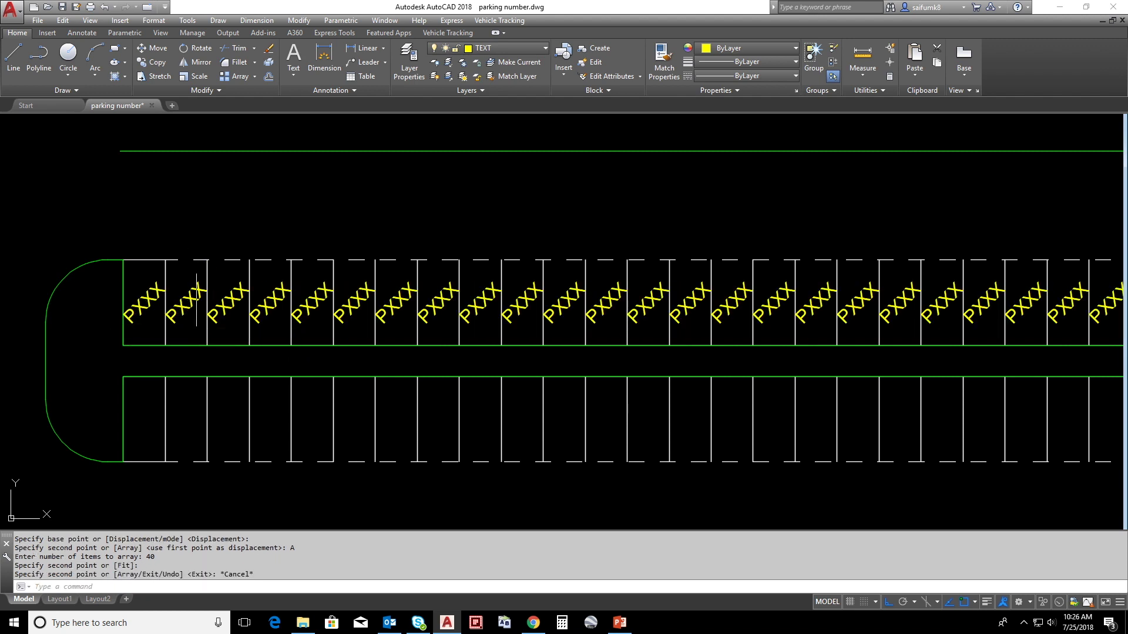
Copy the PXXX texts of the top right-hand bay row into the bay row directly below.
scroll(196, 300, down, 4)
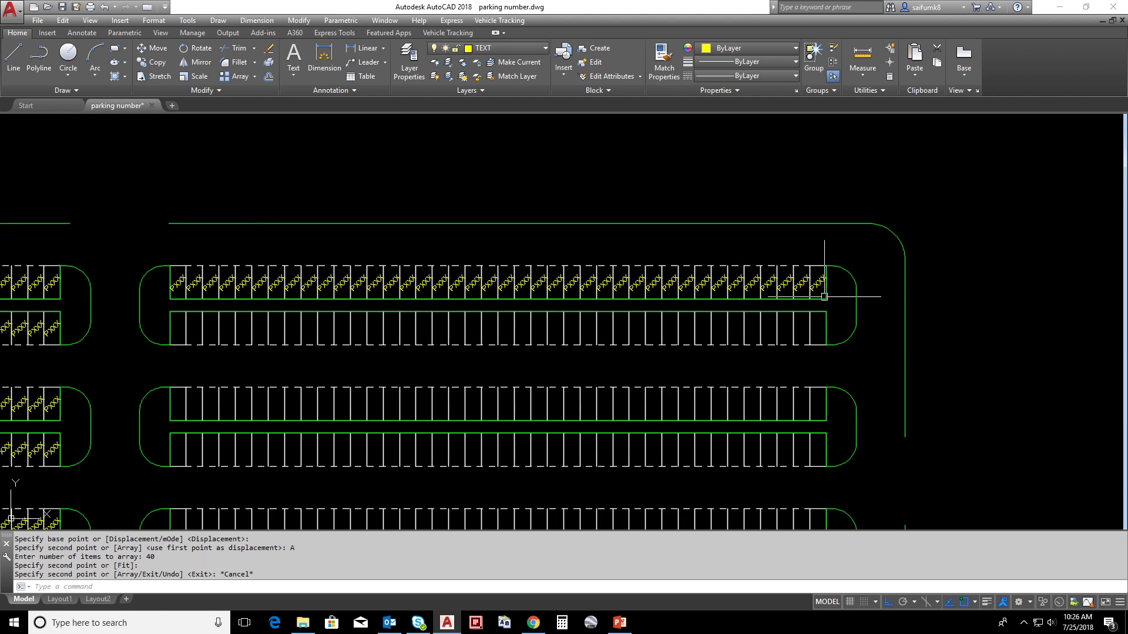
click(157, 246)
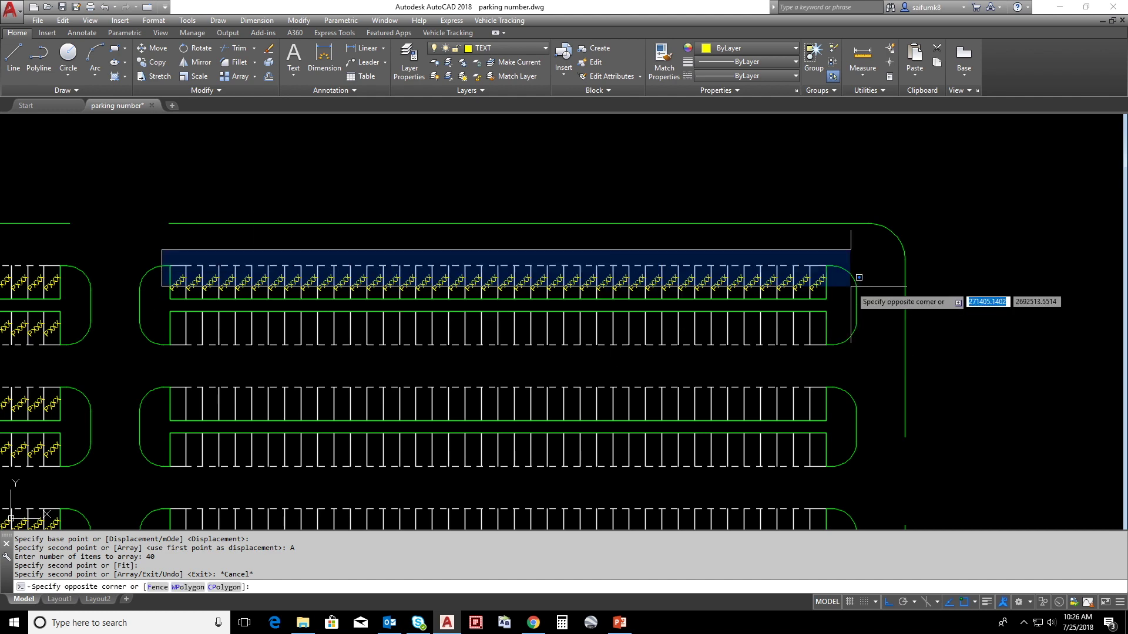
click(842, 292)
text(c)
scroll(718, 247, down, 4)
scroll(491, 252, up, 4)
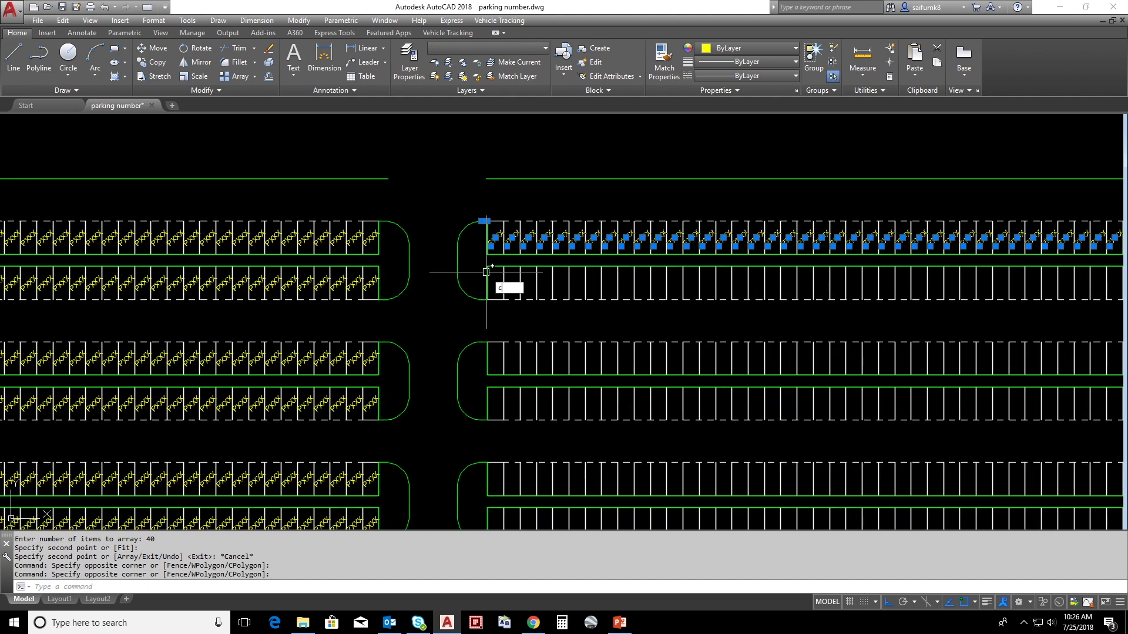
key(Return)
click(491, 255)
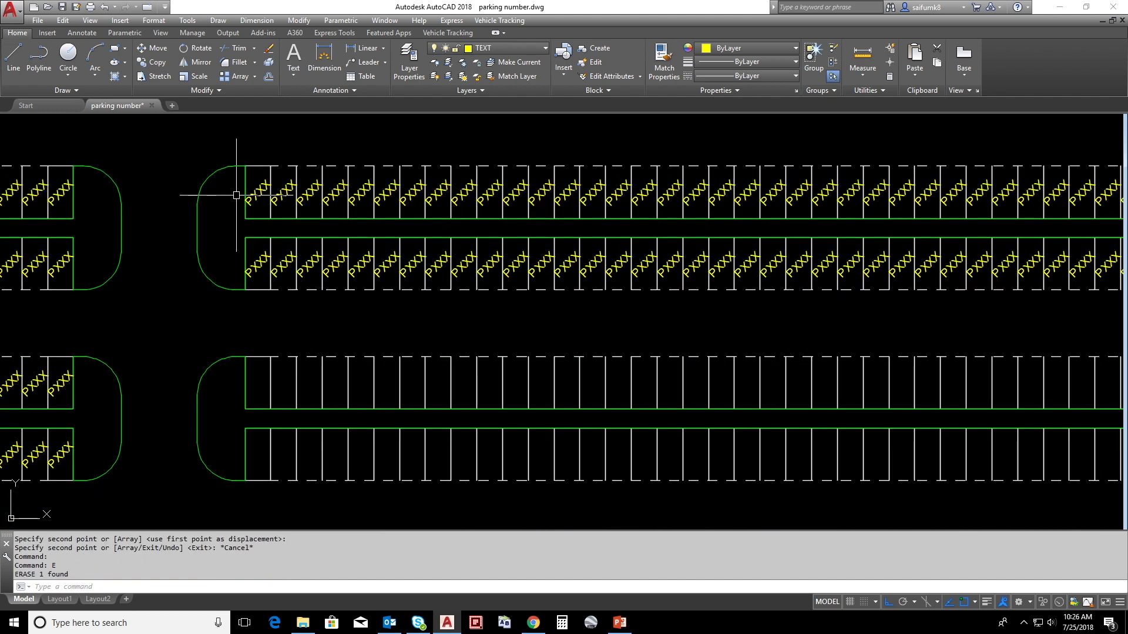
Copy both PXXX rows of the top right-hand island as an array of 4 items down through the islands below, using the island spacing.
click(234, 177)
scroll(290, 193, down, 2)
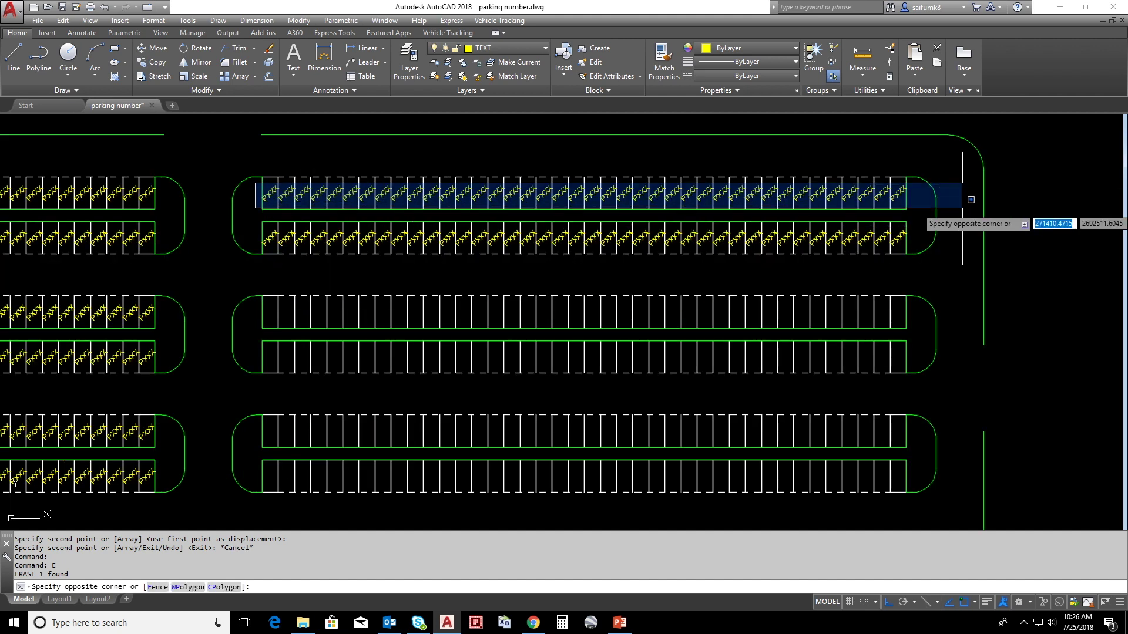
click(924, 202)
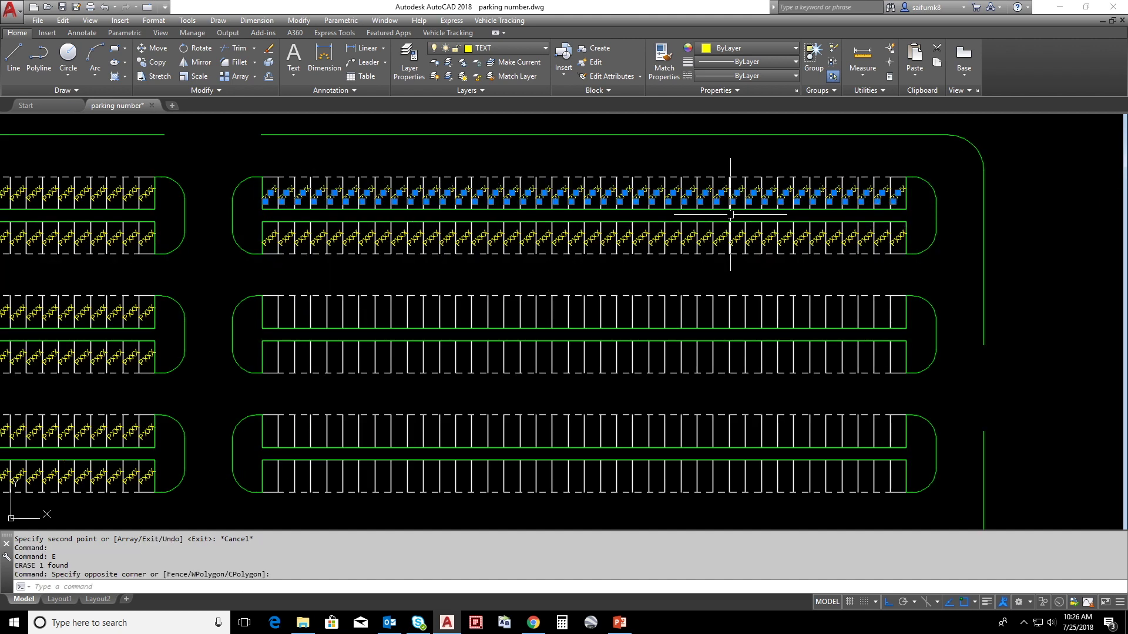
click(244, 226)
click(918, 250)
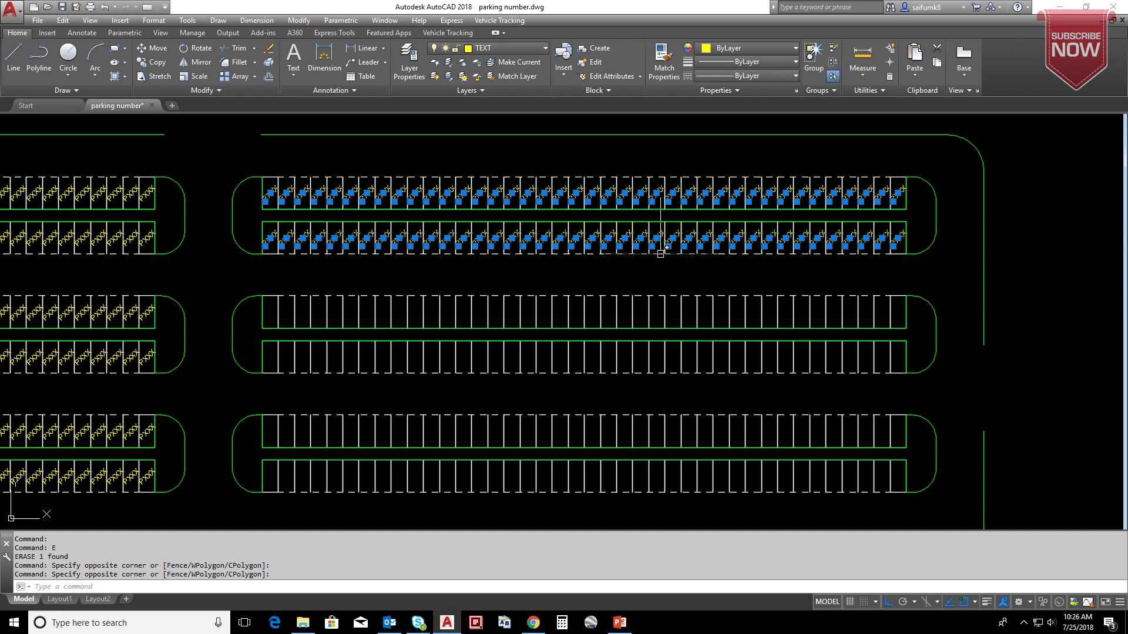
text(c)
key(Return)
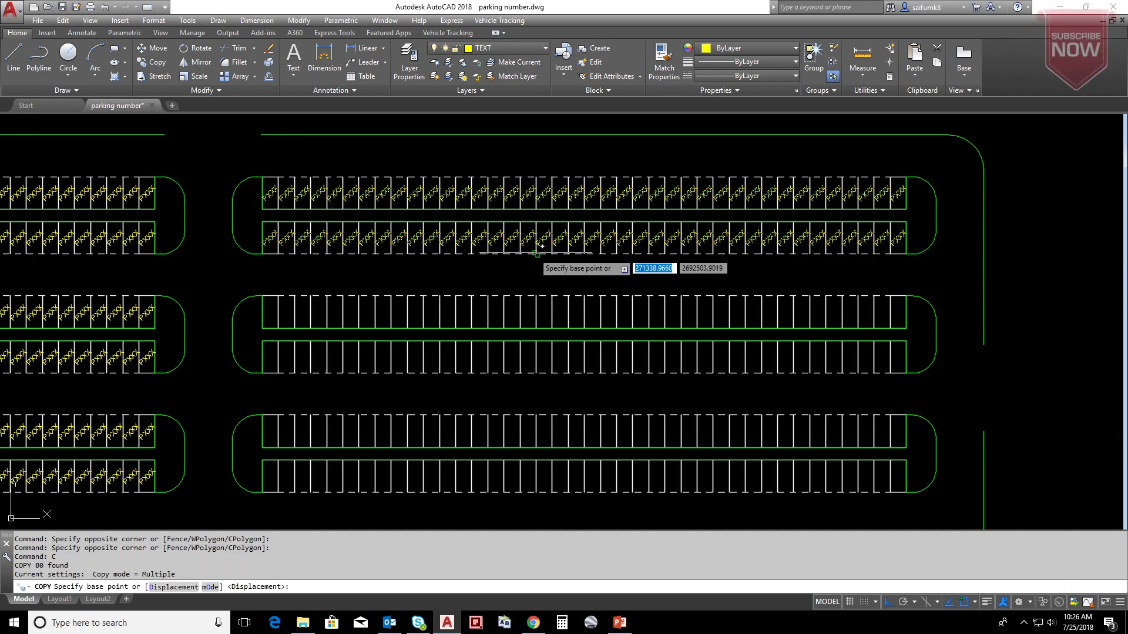
click(262, 222)
click(165, 588)
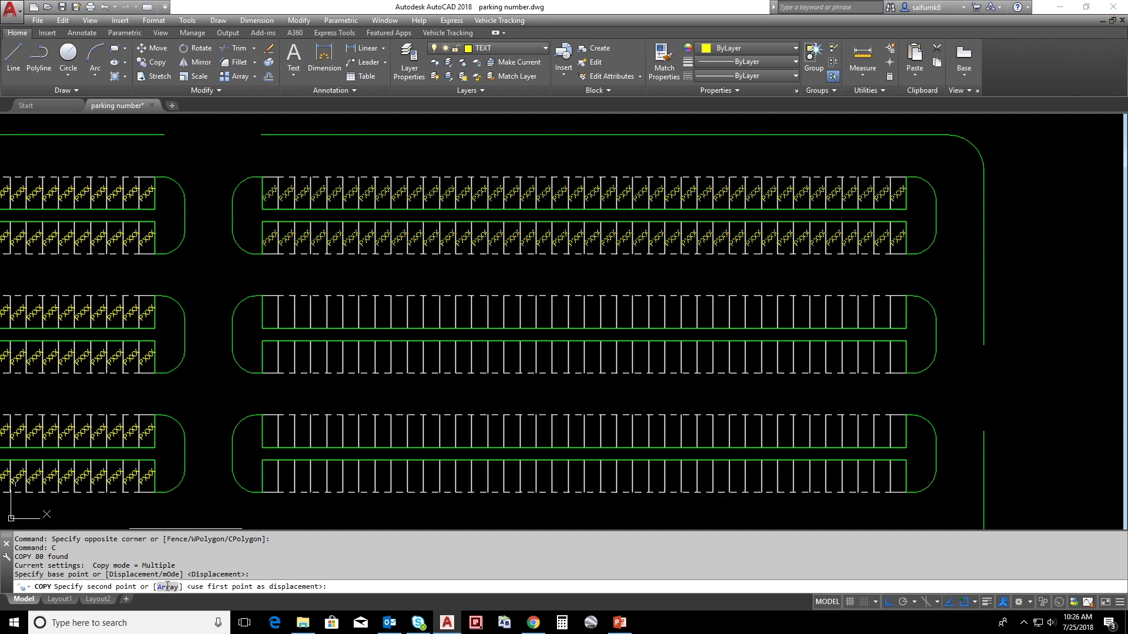
scroll(299, 305, down, 3)
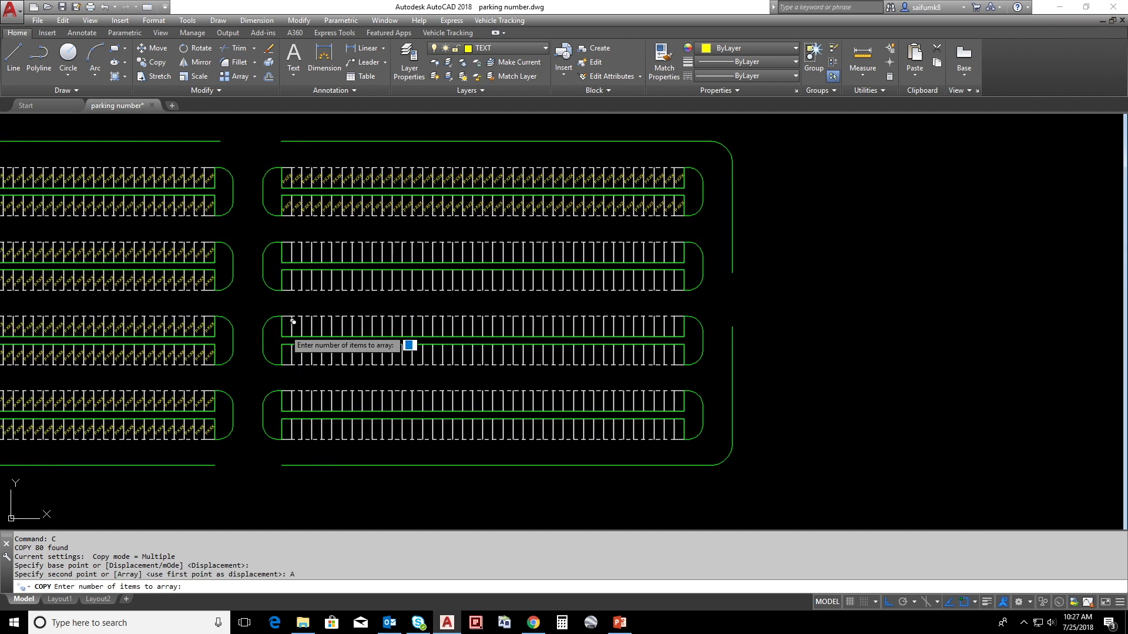
key(Return)
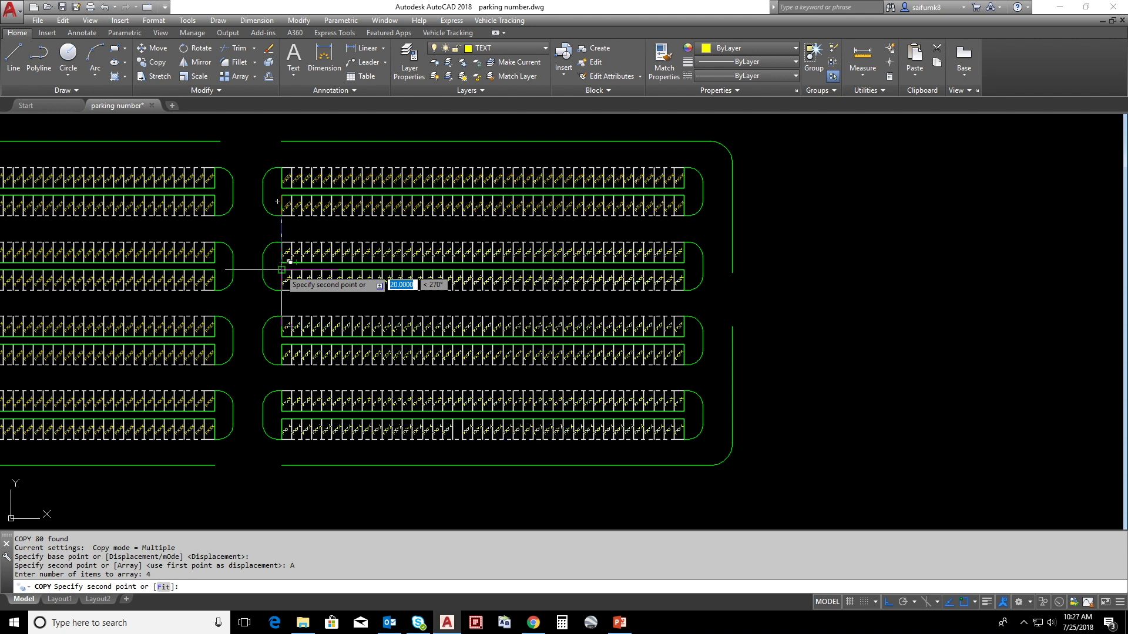
click(282, 269)
key(Escape)
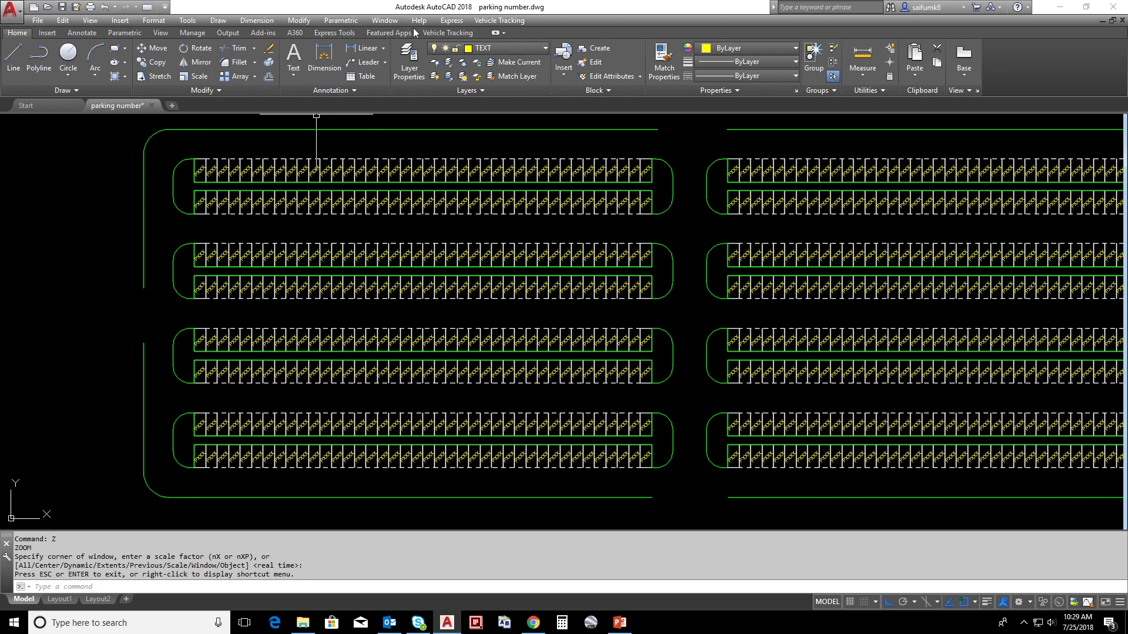
Start Auto Number and run a fence selection left to right through both PXXX rows of the top left-hand island.
click(332, 33)
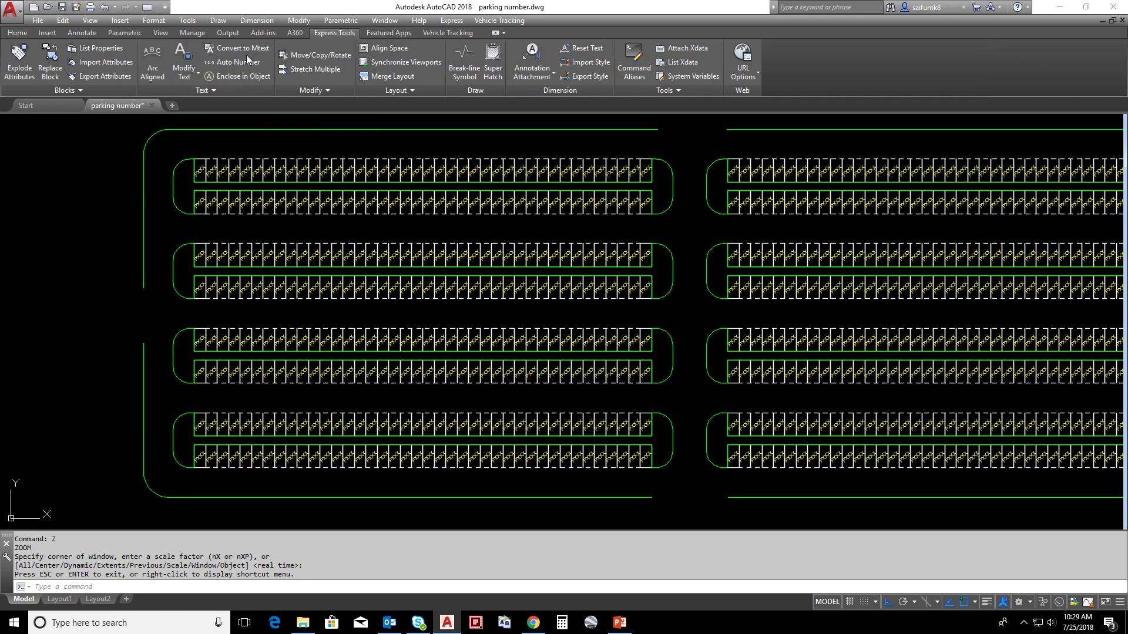
click(231, 62)
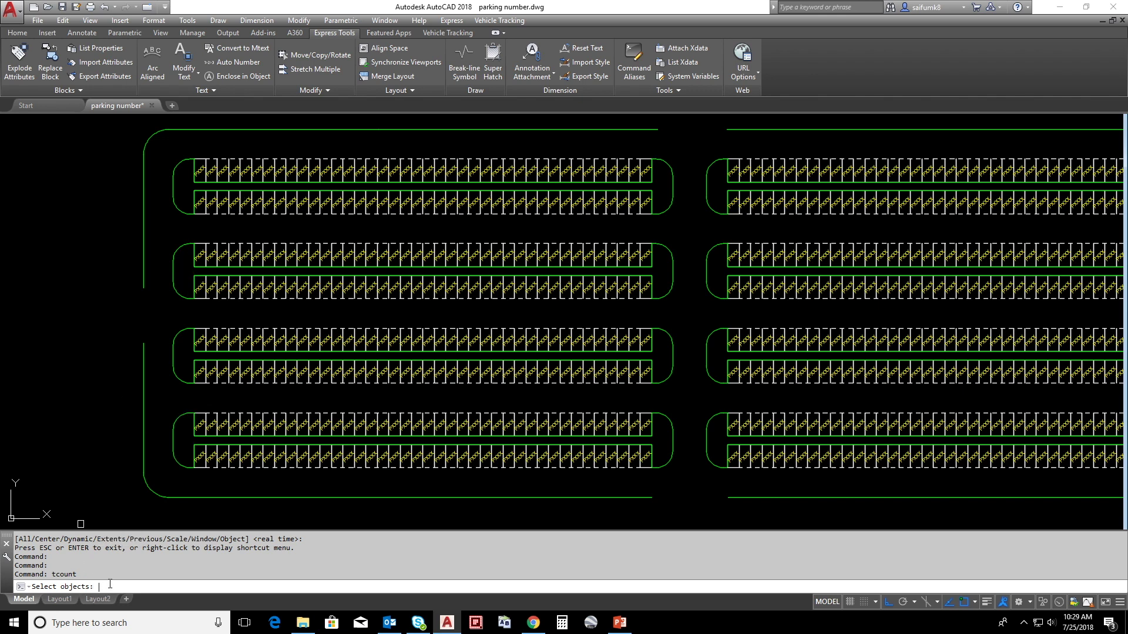
key(Return)
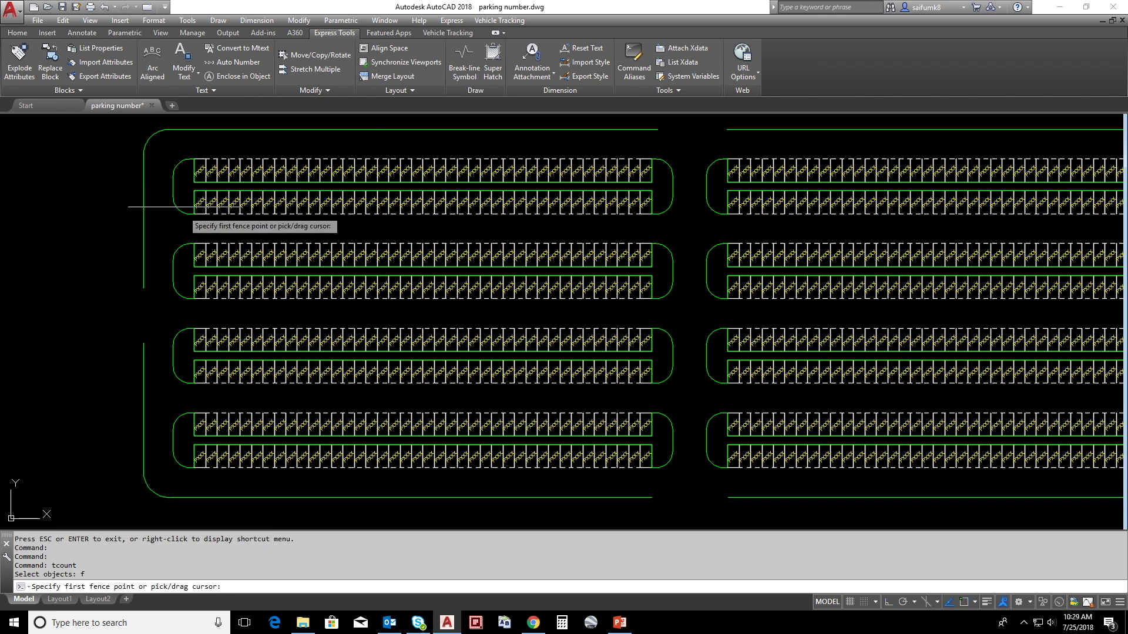
click(187, 171)
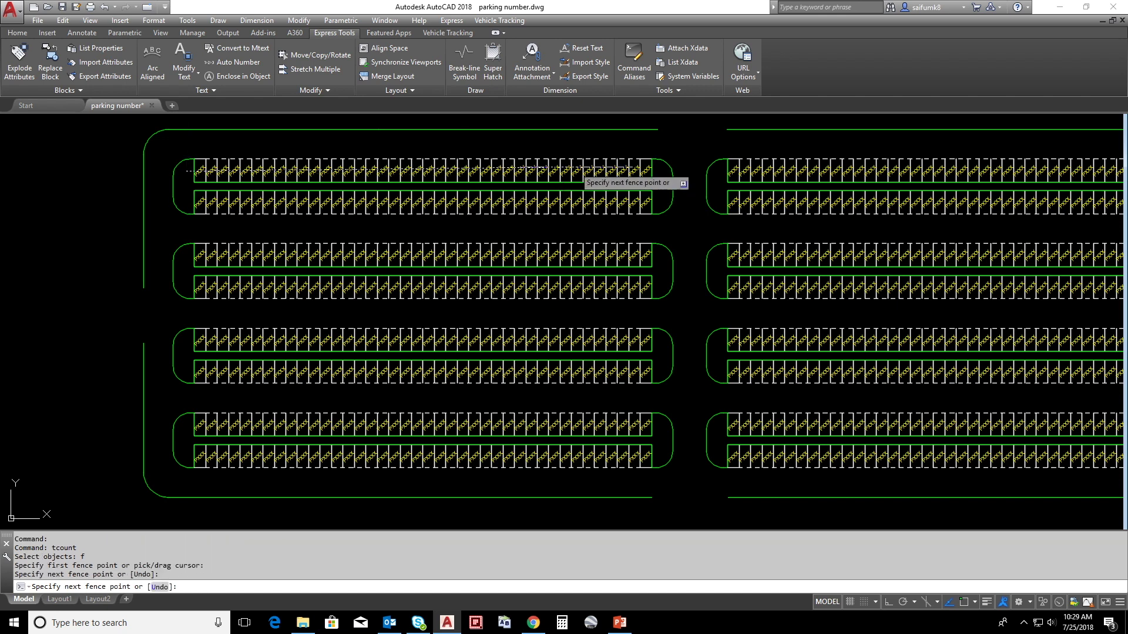
click(664, 172)
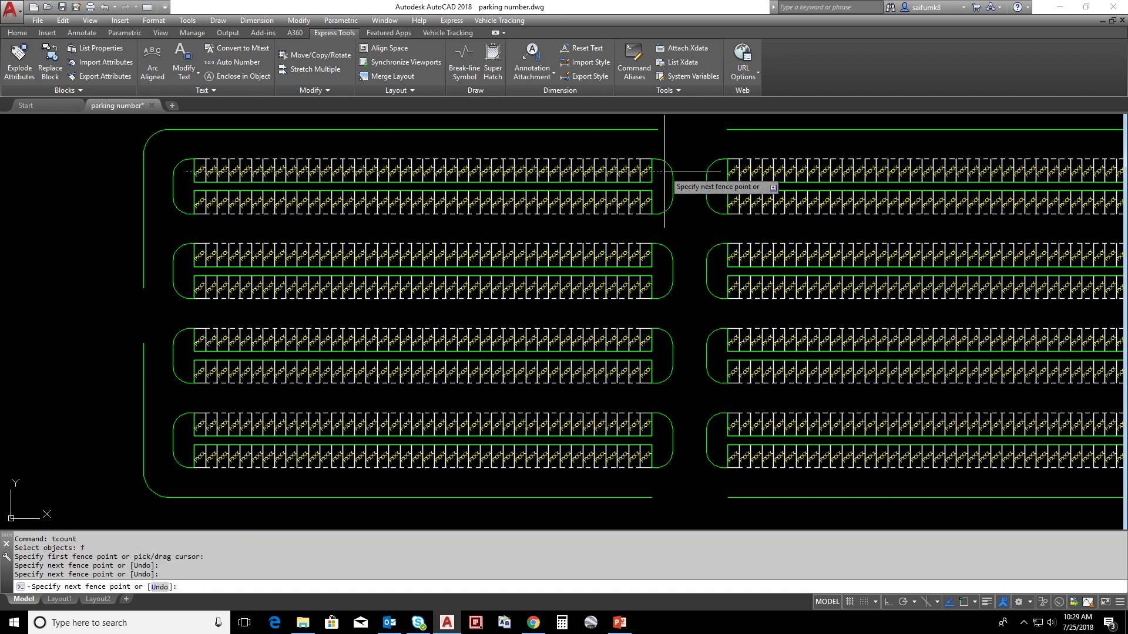
click(657, 204)
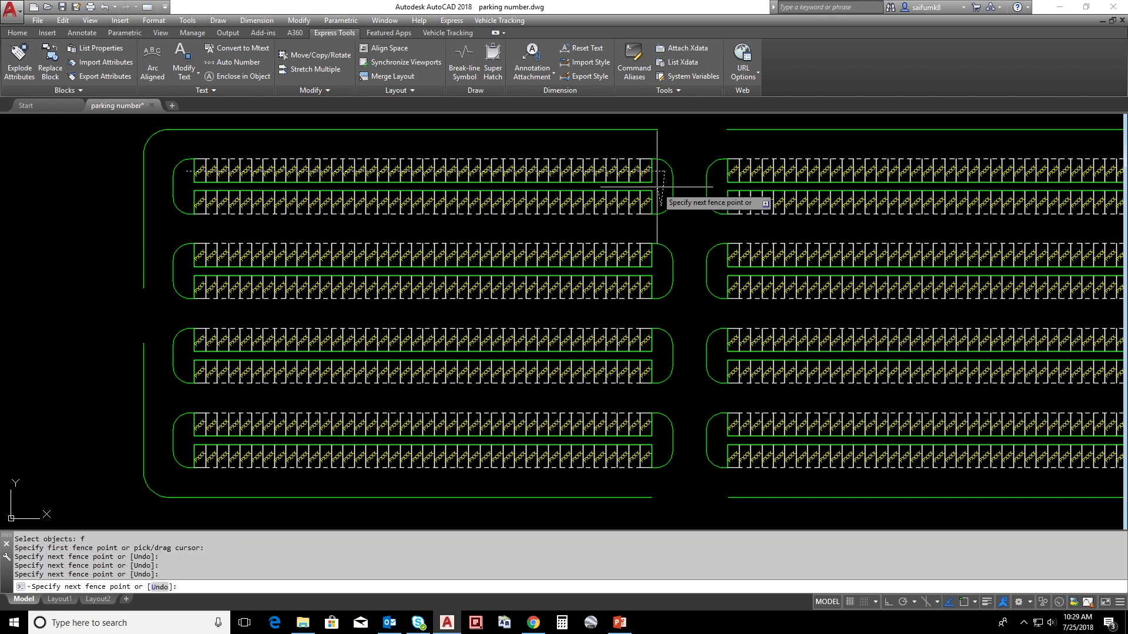
click(657, 189)
click(176, 190)
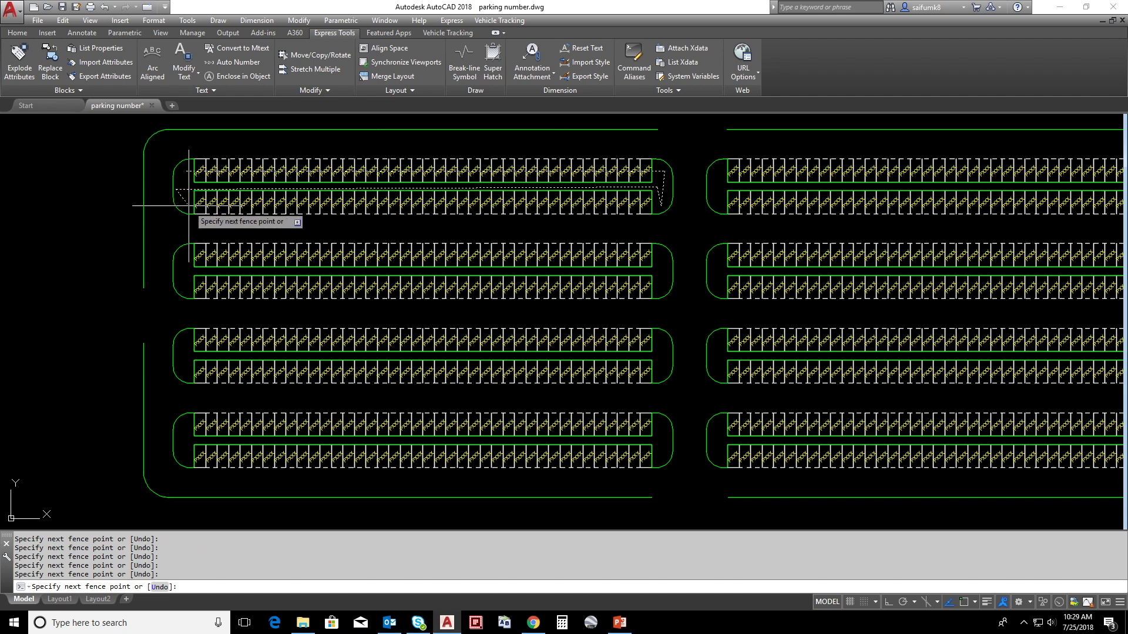
click(656, 201)
Continue the fence left to right through both PXXX rows of the second left-hand island, returning between rows without crossing any text.
click(656, 237)
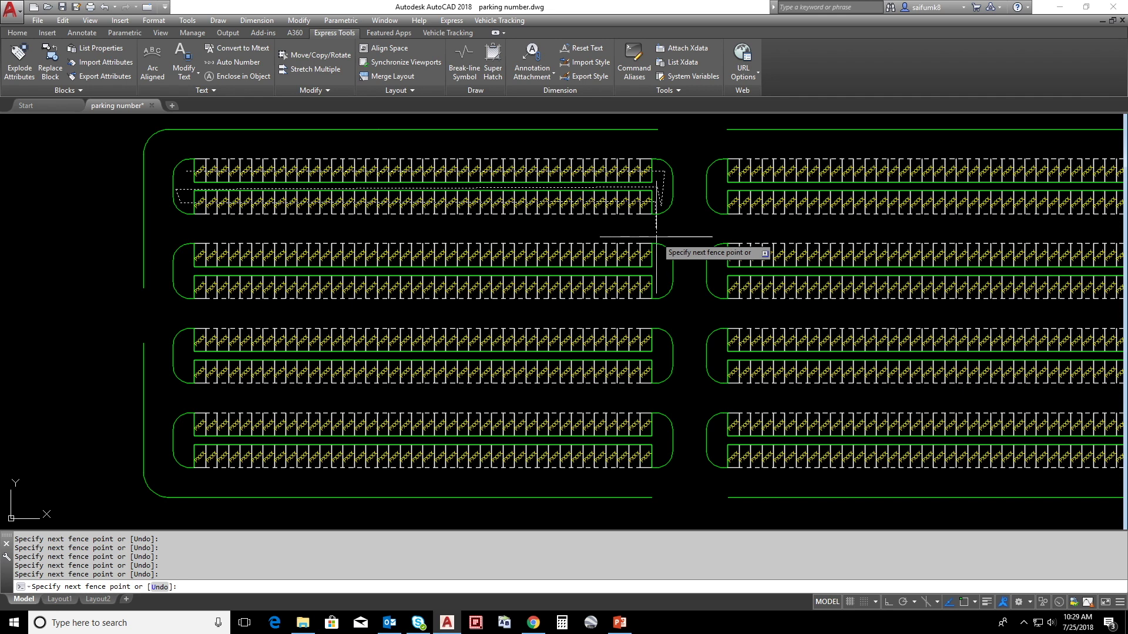
click(175, 237)
scroll(182, 255, up, 2)
click(187, 256)
click(947, 257)
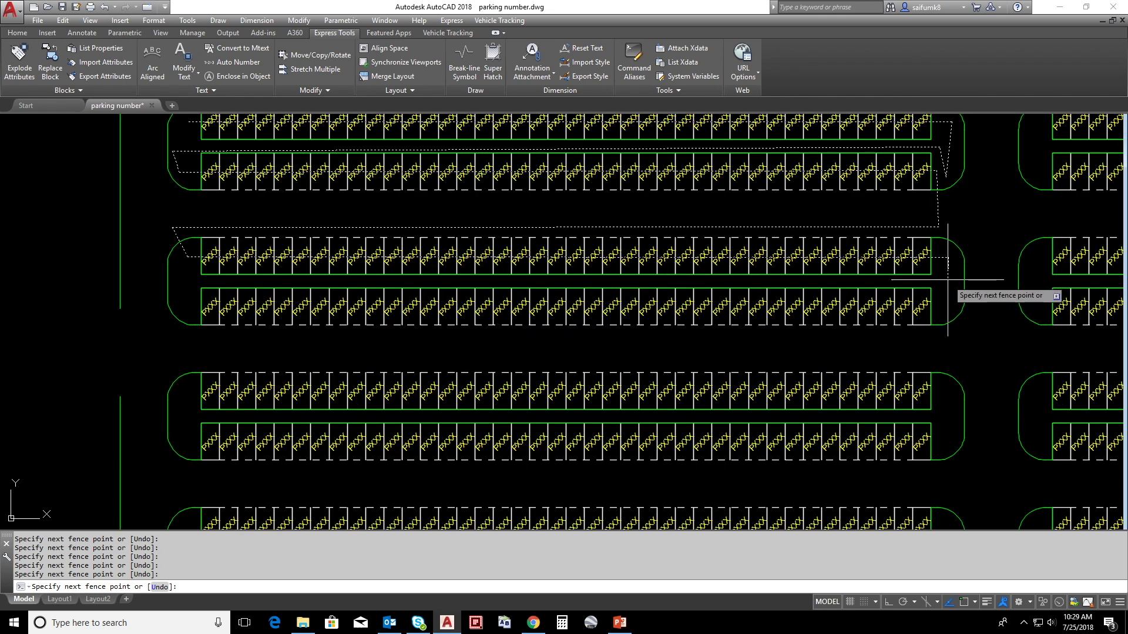
click(947, 279)
click(180, 283)
click(194, 308)
scroll(308, 315, down, 2)
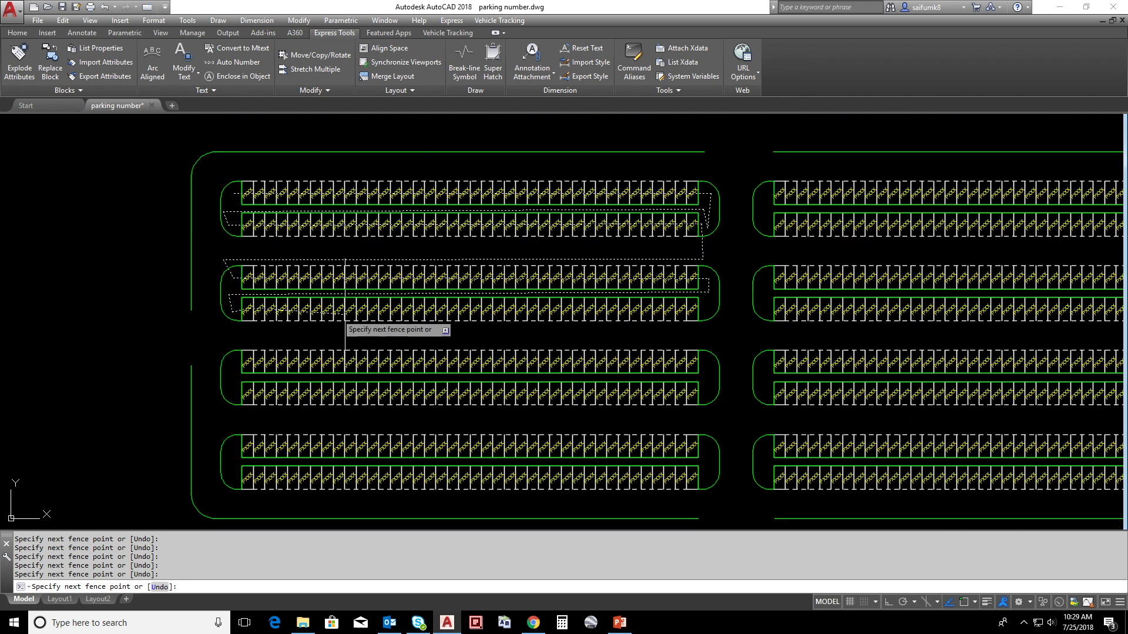
click(710, 310)
Extend the fence left to right through both PXXX rows of the third left-hand island, returning between rows without crossing any text.
click(711, 334)
click(220, 344)
scroll(223, 355, up, 2)
click(230, 365)
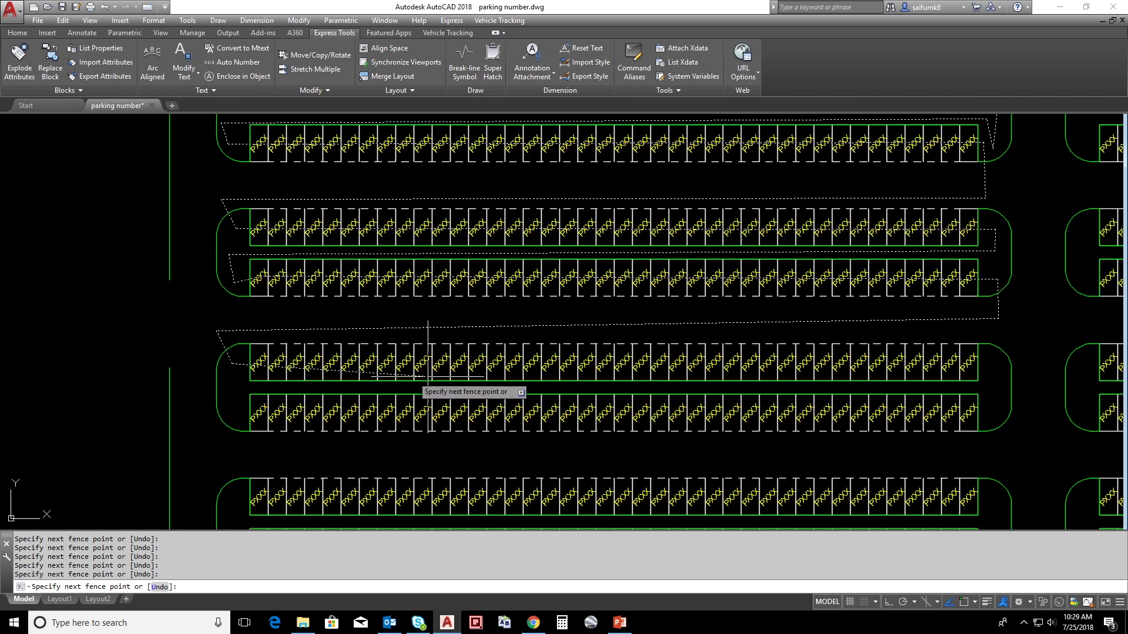
click(704, 365)
click(992, 392)
click(219, 391)
click(233, 414)
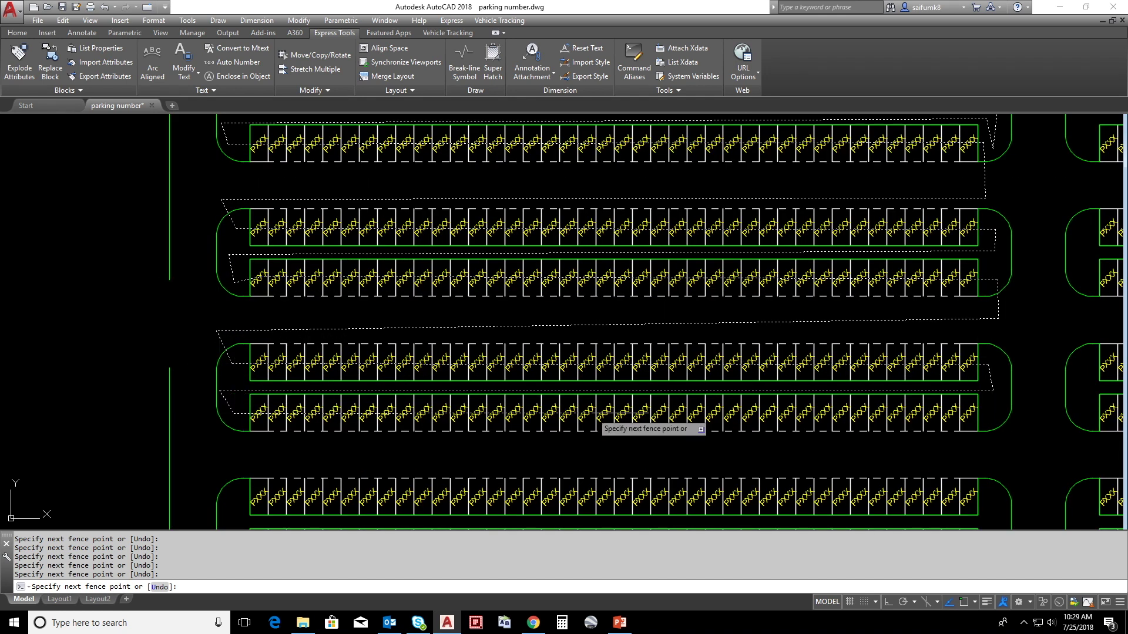
click(990, 408)
Extend the fence left to right through both PXXX rows of the bottom left-hand island and finish the fence.
middle_drag(989, 408, 962, 316)
click(964, 317)
click(200, 322)
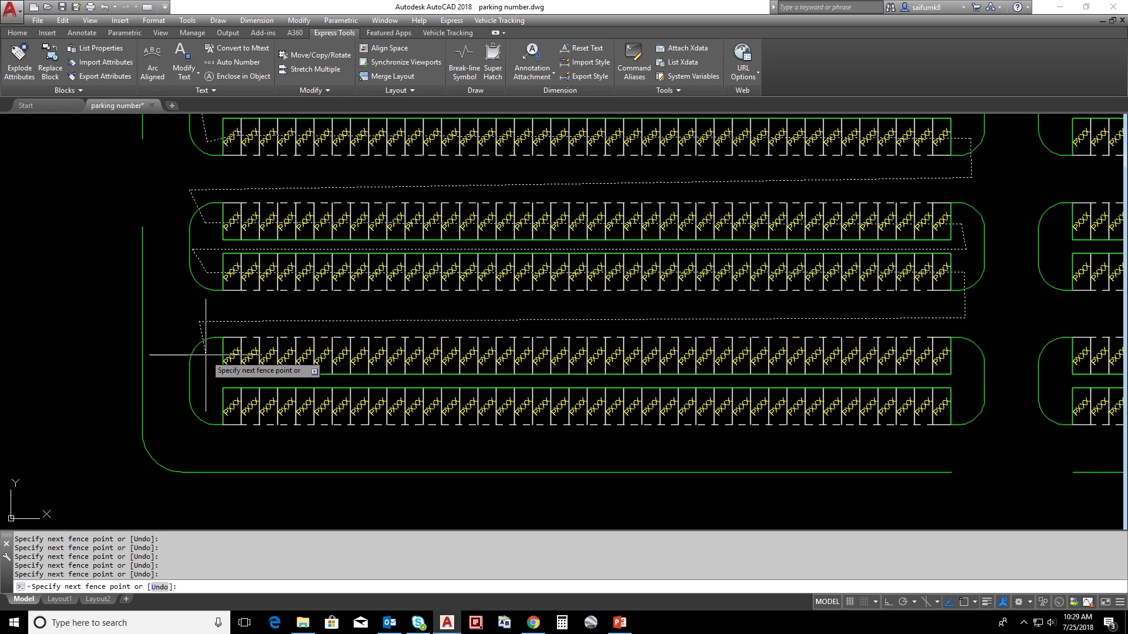
click(206, 356)
click(963, 357)
click(966, 380)
click(199, 385)
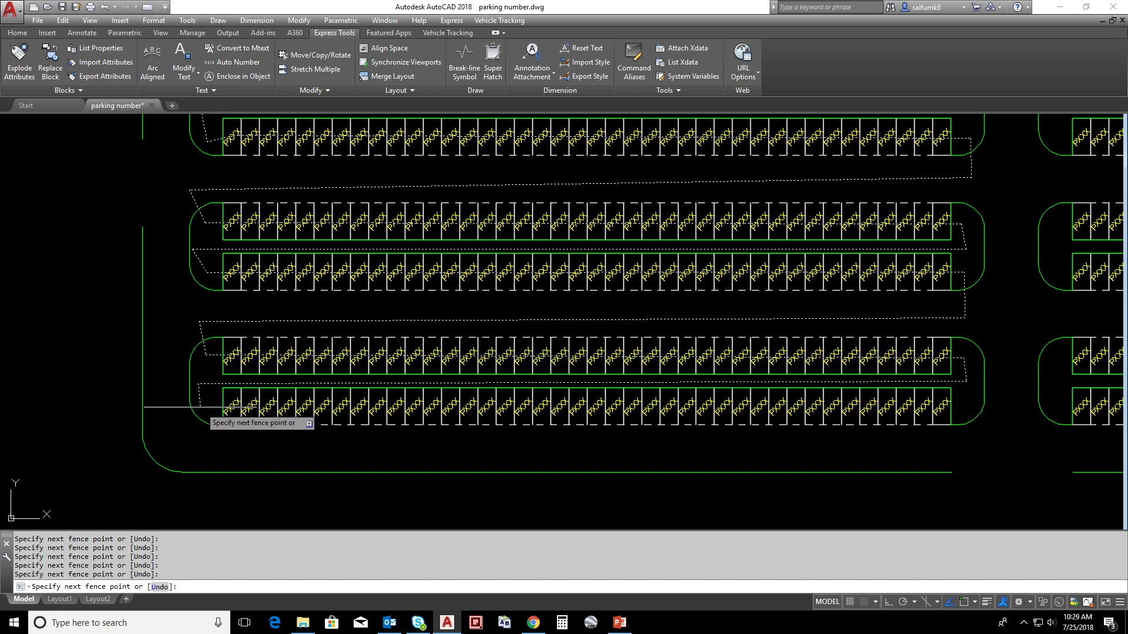
click(201, 405)
scroll(966, 405, down, 2)
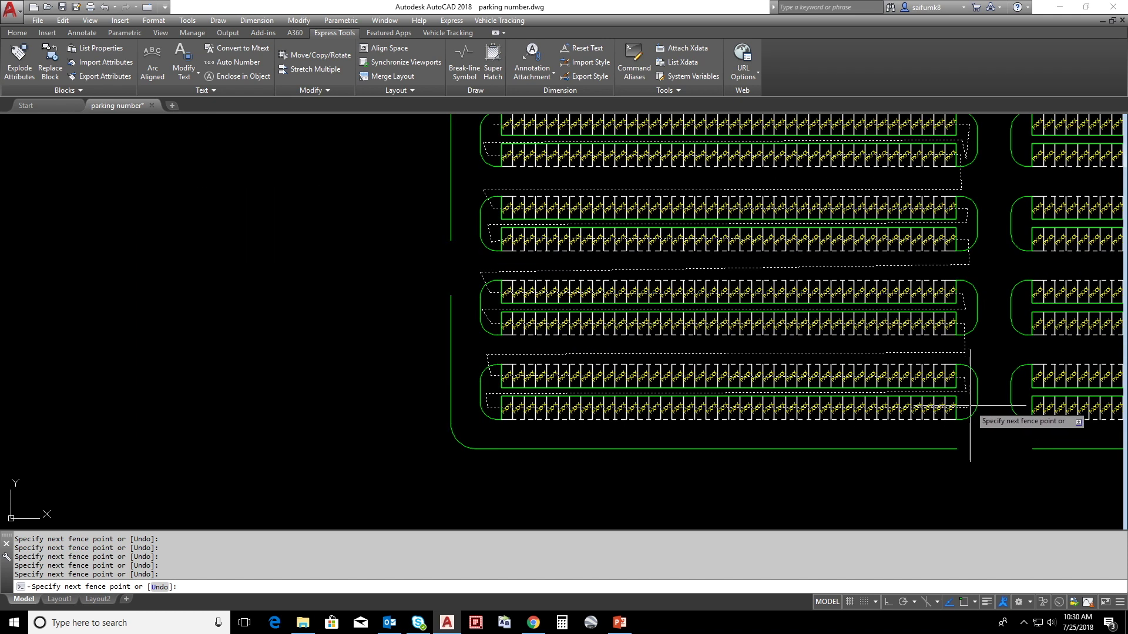
right_click(970, 406)
click(1005, 414)
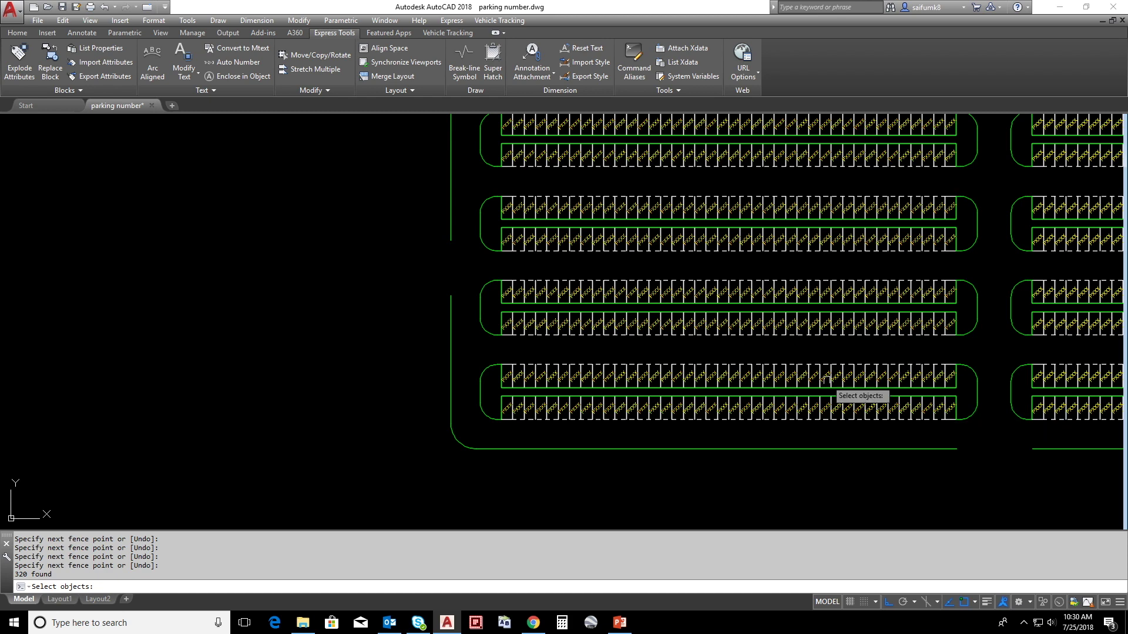
Number the selected texts in Select-order with start and increment 1,1, using Find&replace placement on the search string XXX.
scroll(612, 327, down, 3)
middle_drag(611, 327, 450, 308)
scroll(450, 308, up, 2)
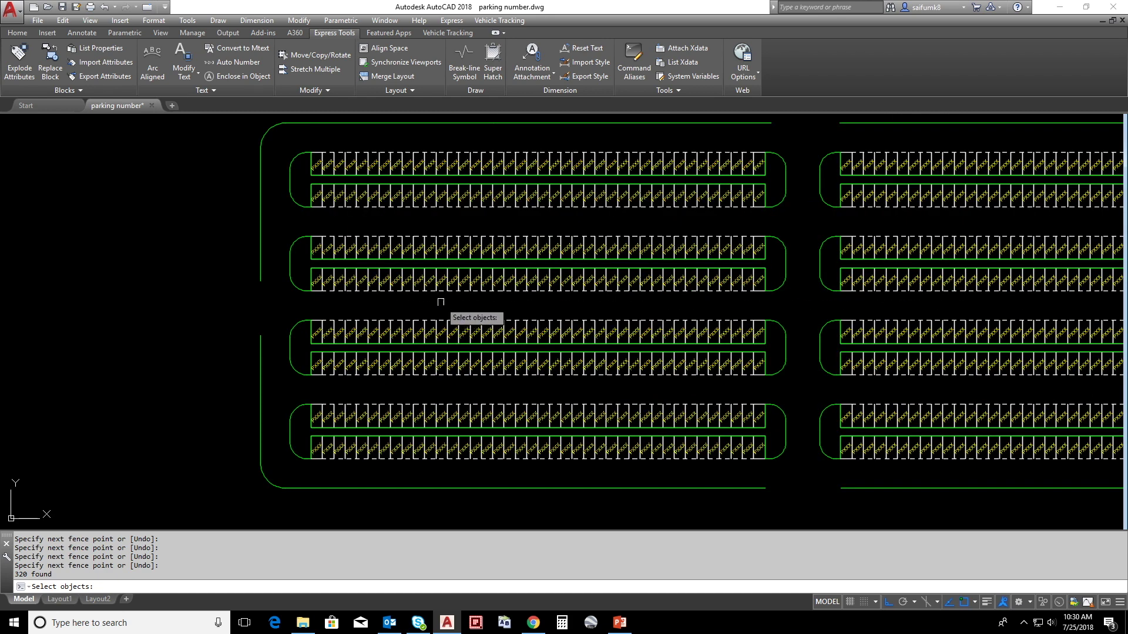
key(Return)
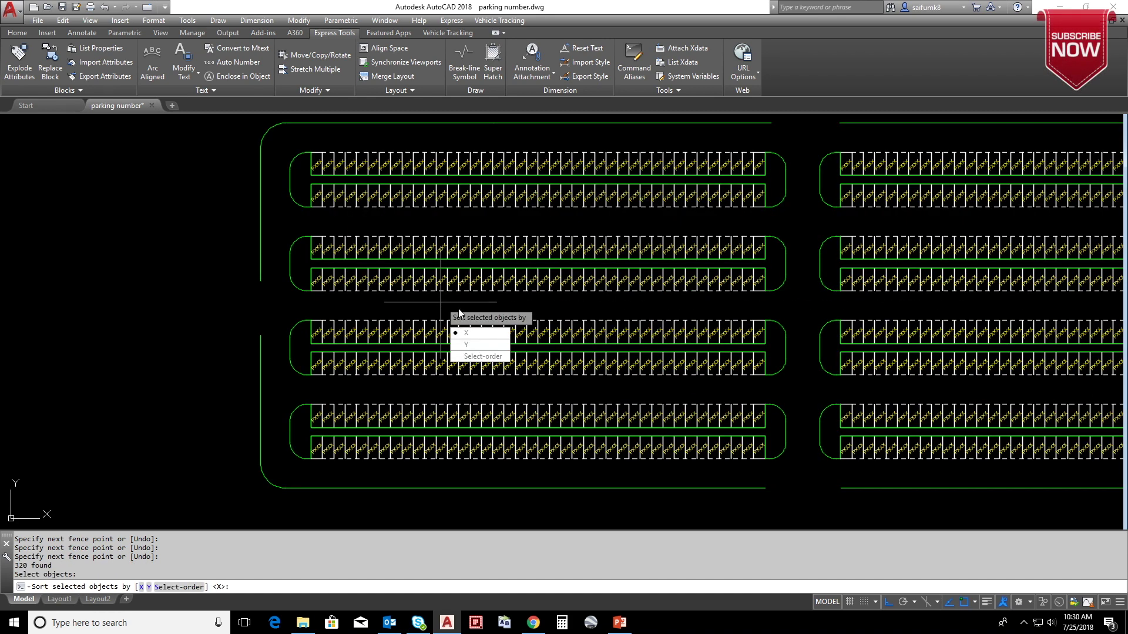
click(480, 357)
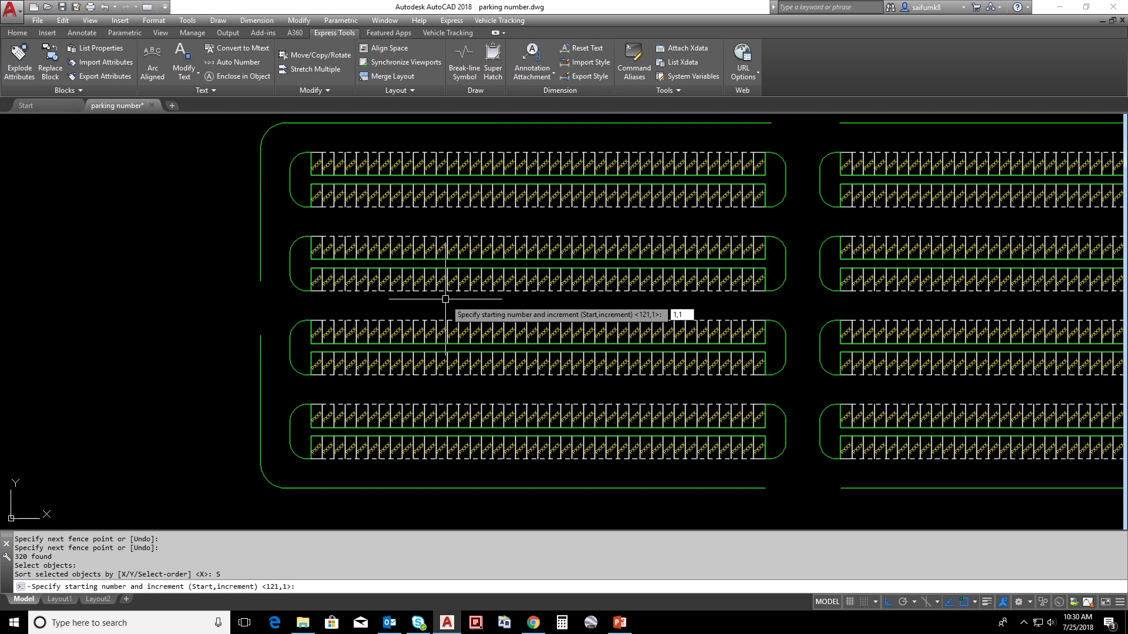
key(Return)
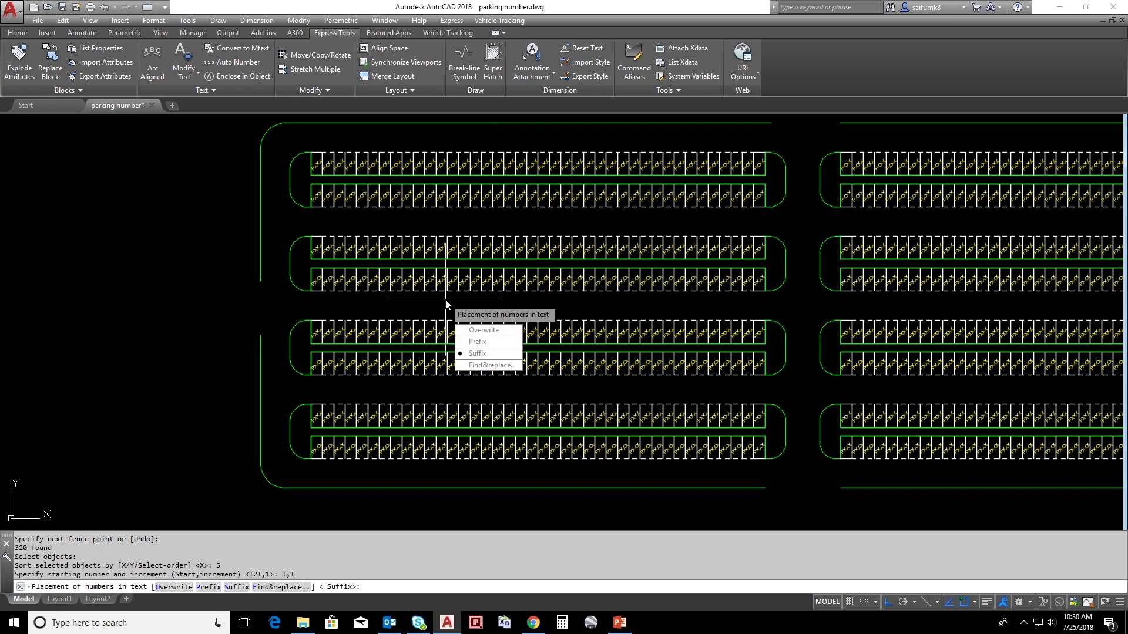
click(482, 366)
scroll(403, 249, up, 5)
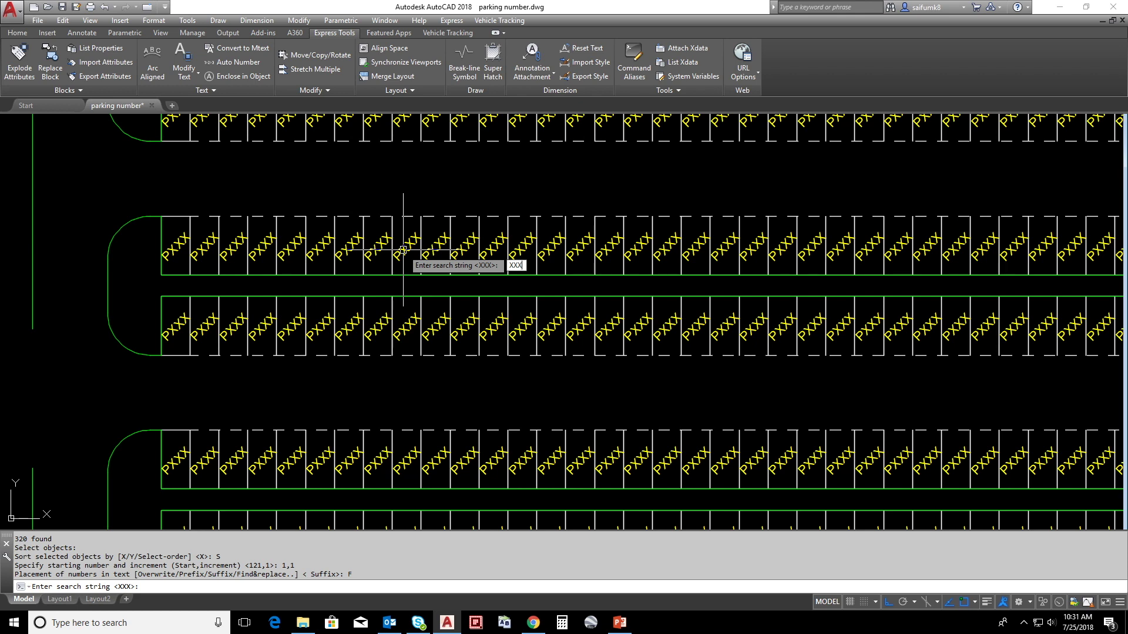
key(Return)
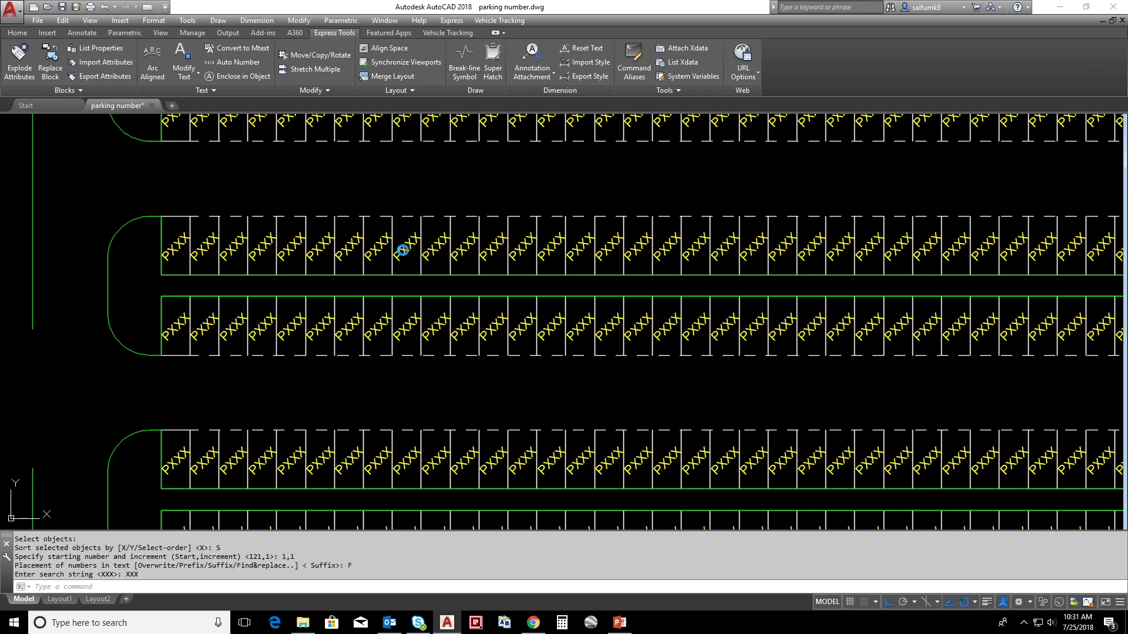
Open Find and Replace and set it up to find P and replace it with P00.
scroll(489, 264, down, 5)
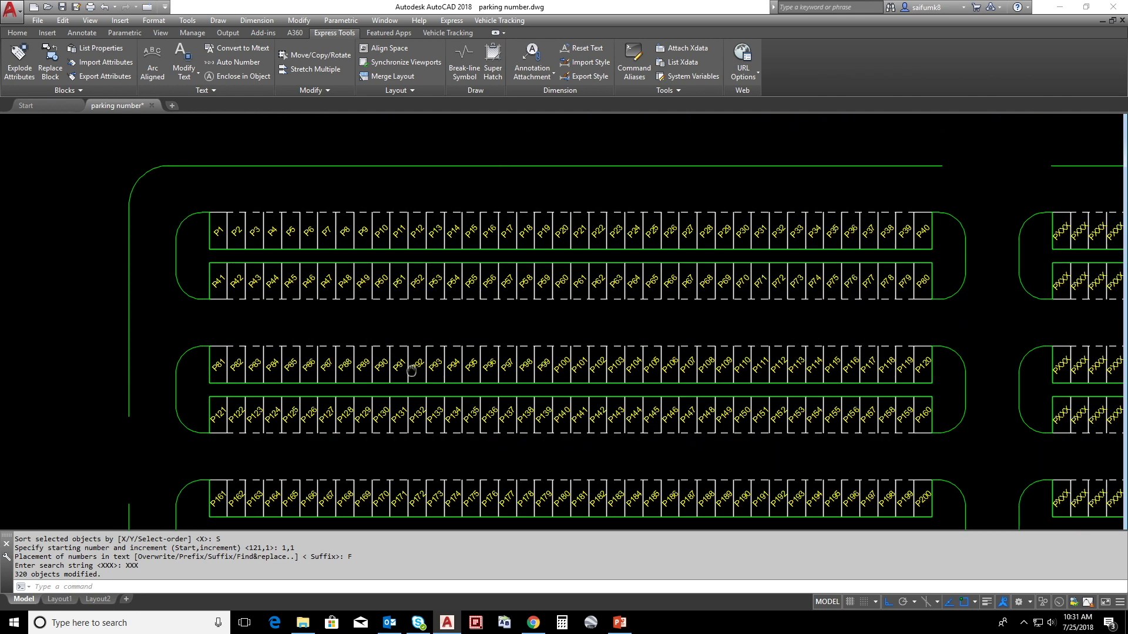
scroll(205, 291, up, 1)
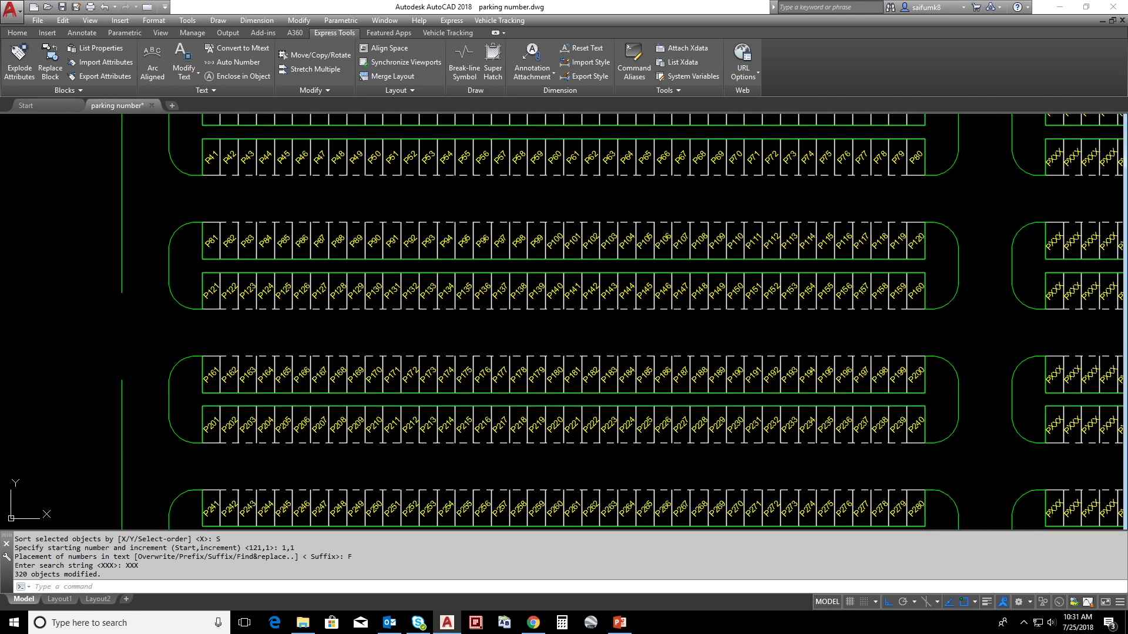
scroll(257, 282, up, 2)
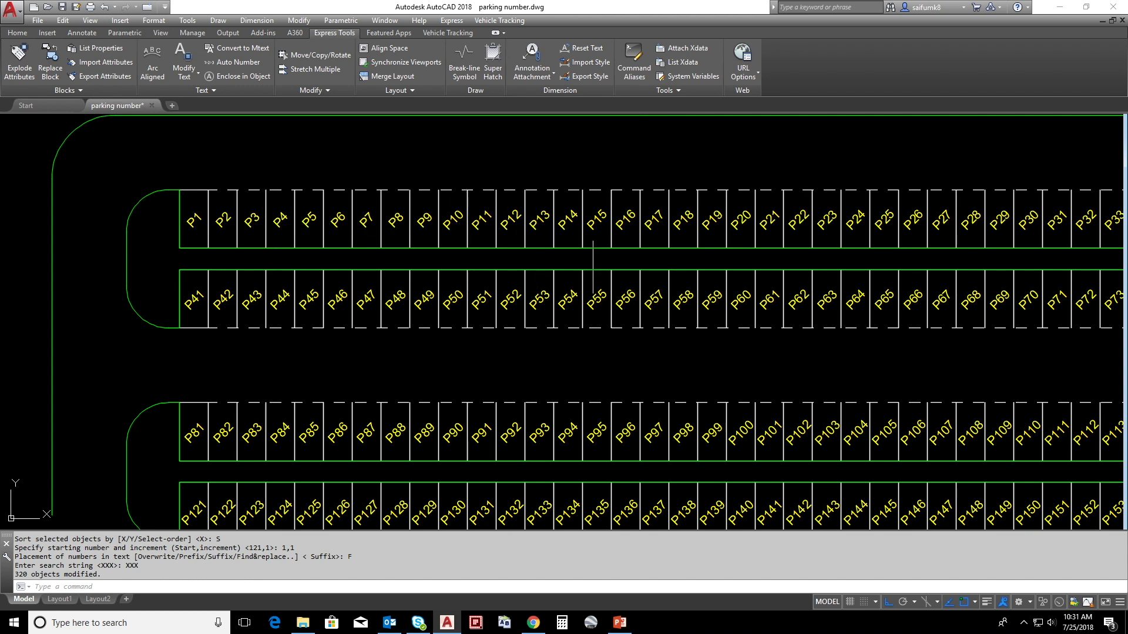
middle_drag(874, 275, 804, 270)
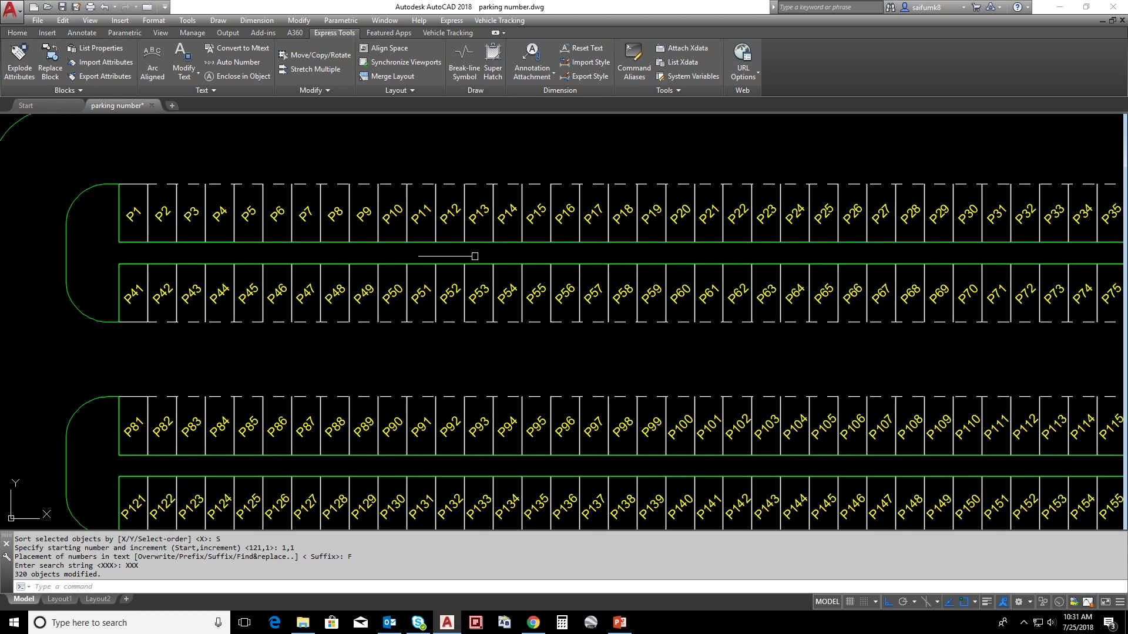
middle_drag(196, 276, 256, 282)
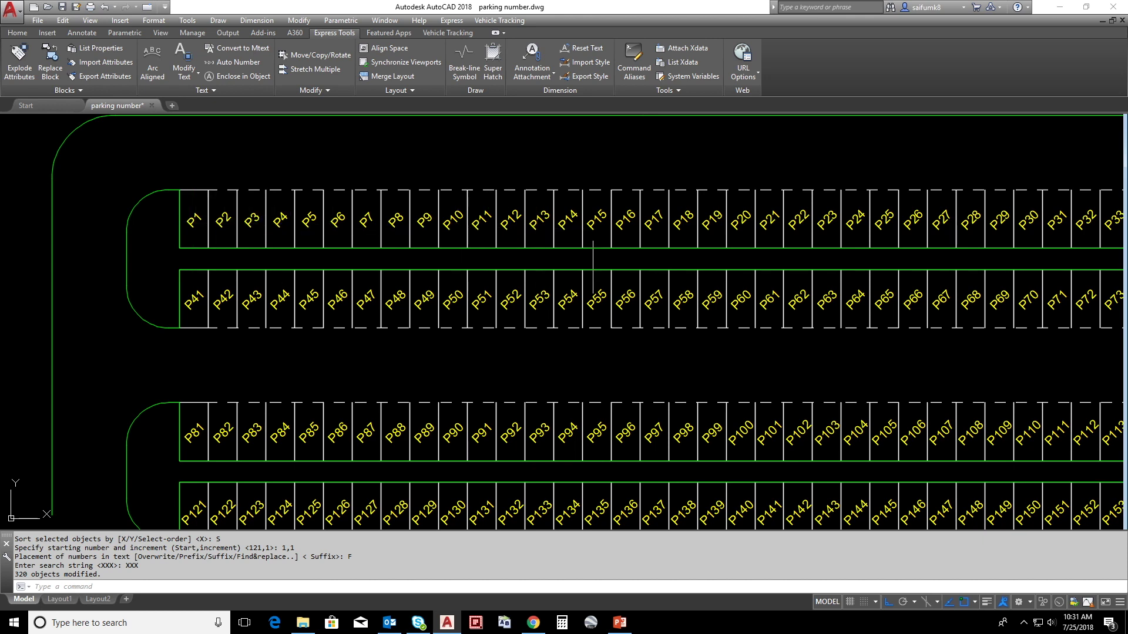
middle_drag(871, 269, 805, 269)
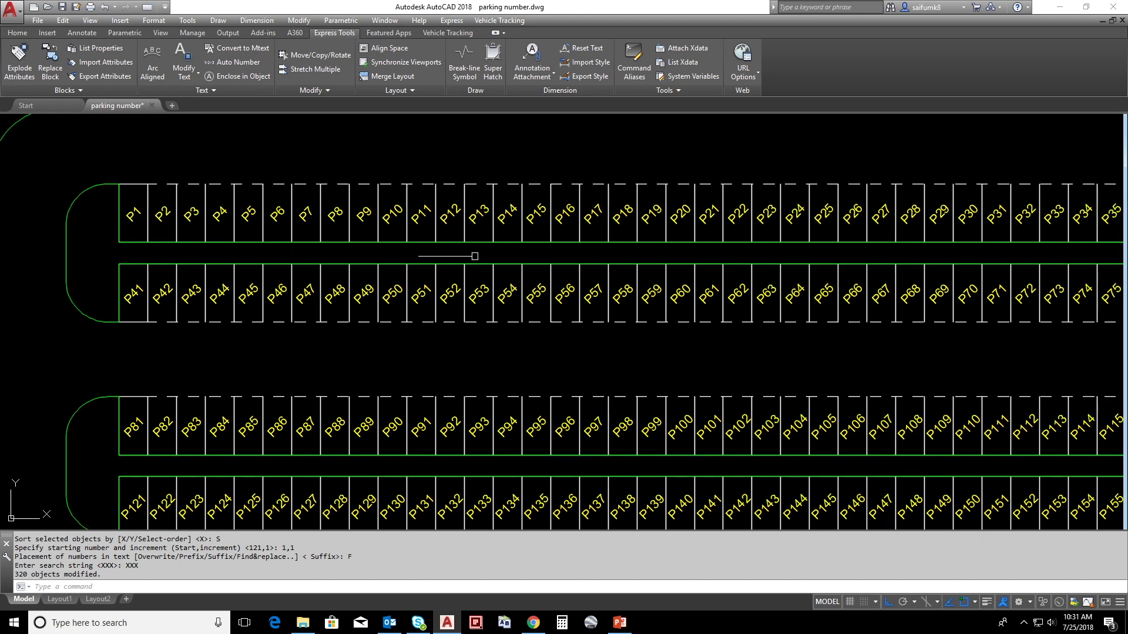
text(nd)
key(Return)
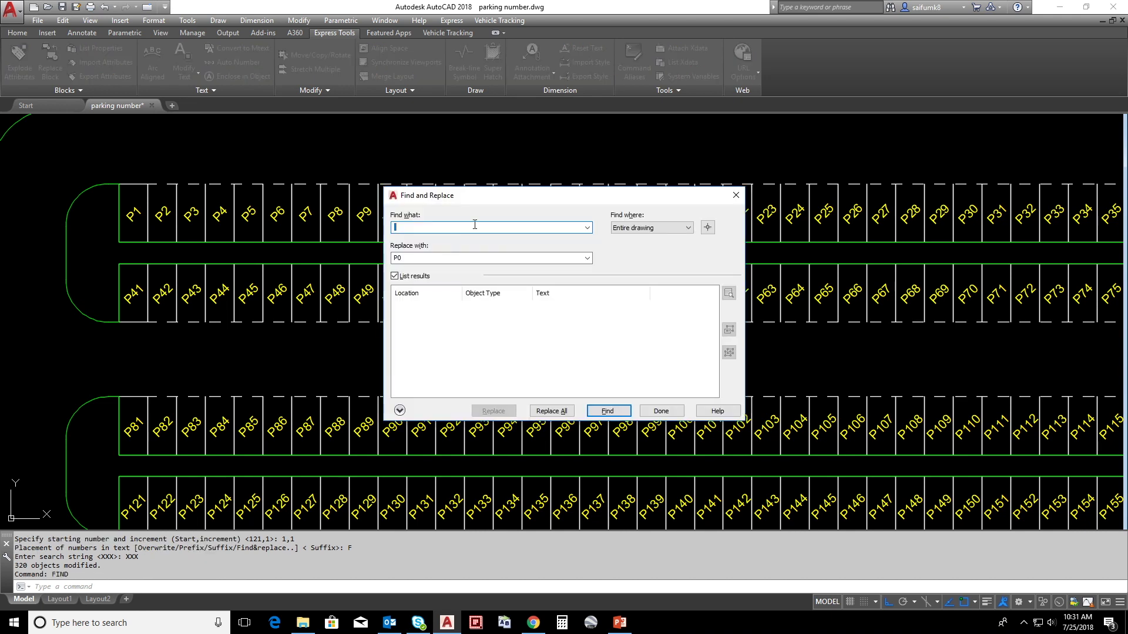
text(P)
double_click(423, 258)
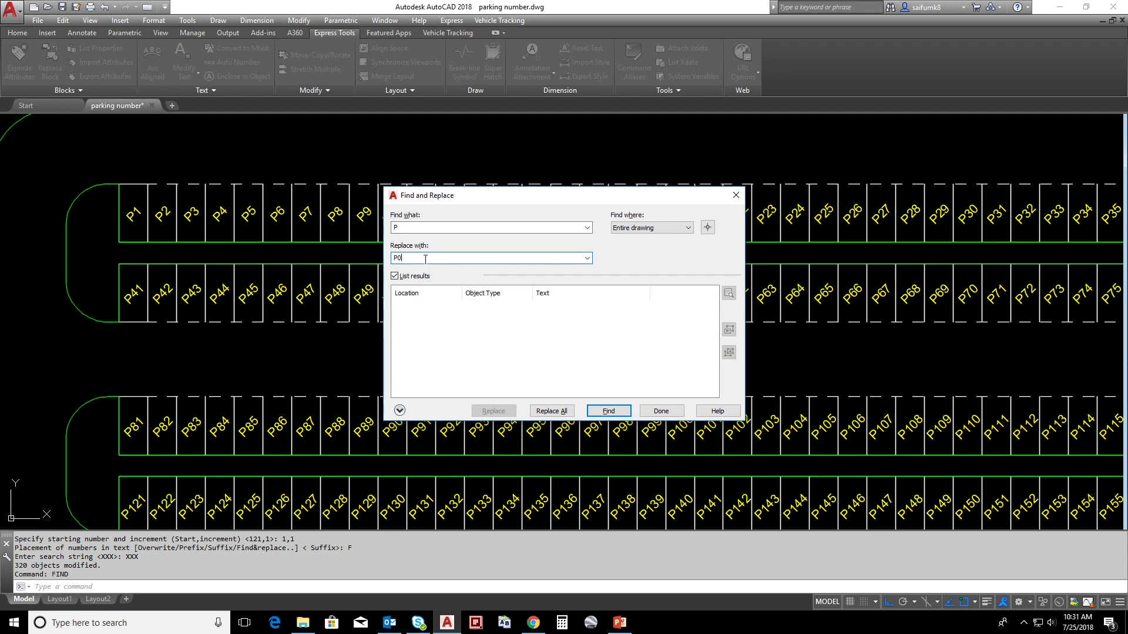
Limit the search to texts P1 through P9 in the top left-hand row and replace all matches.
click(708, 228)
click(101, 199)
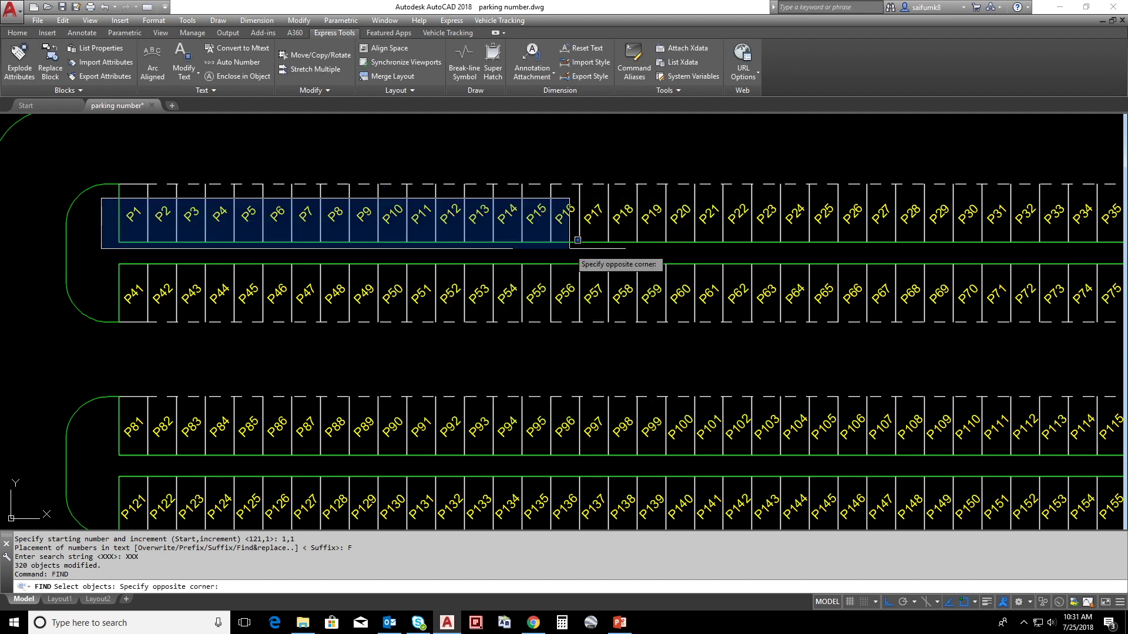
click(376, 235)
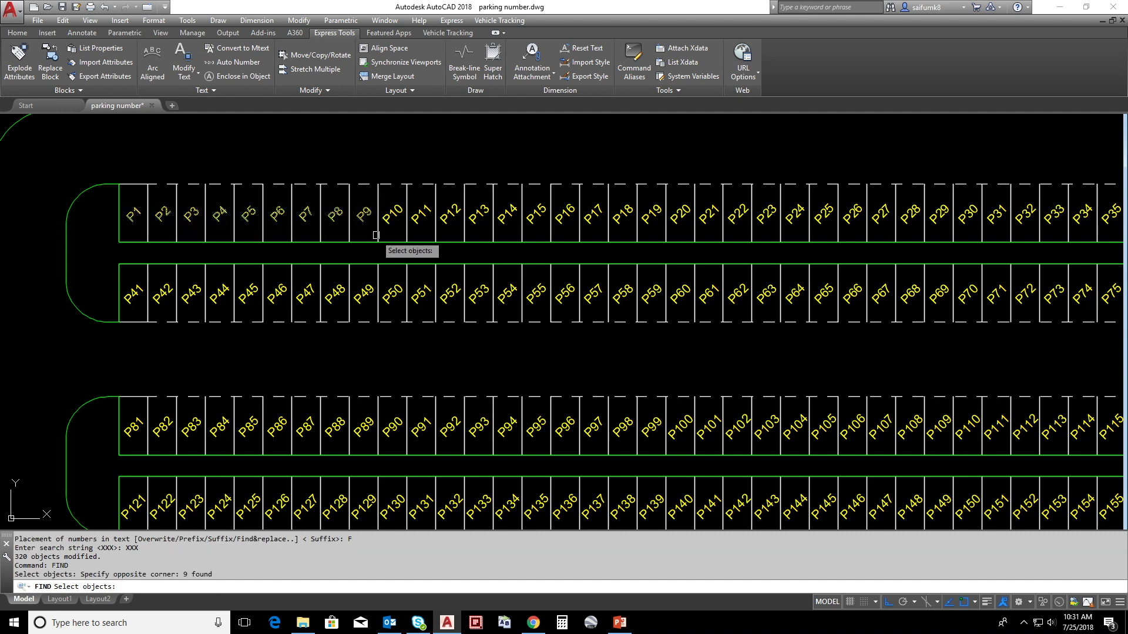
key(Return)
click(561, 411)
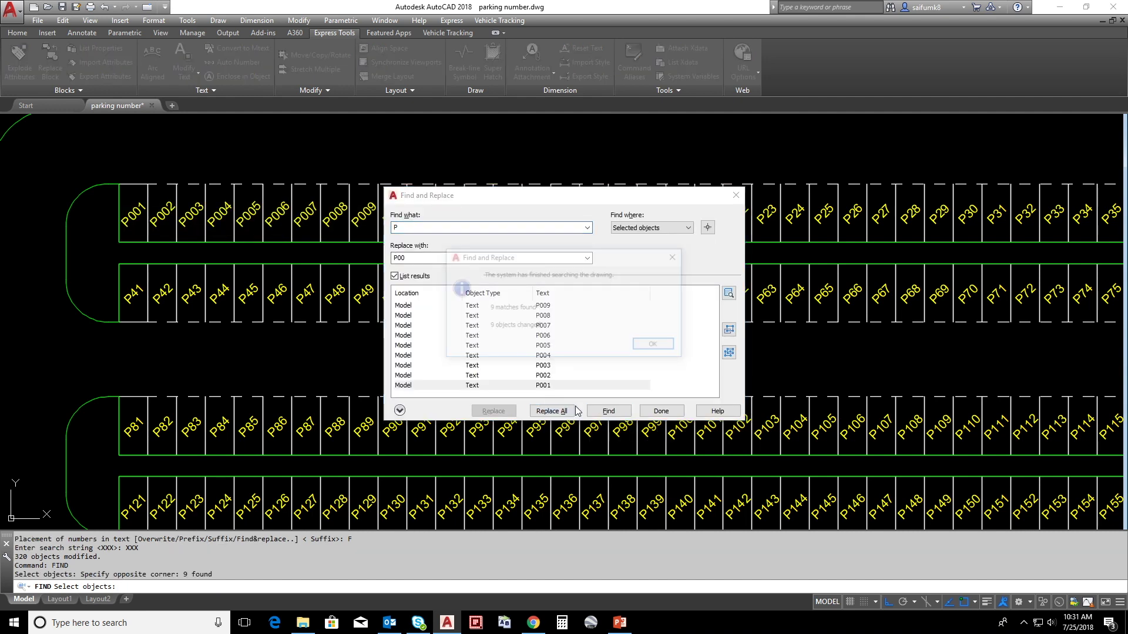
click(640, 348)
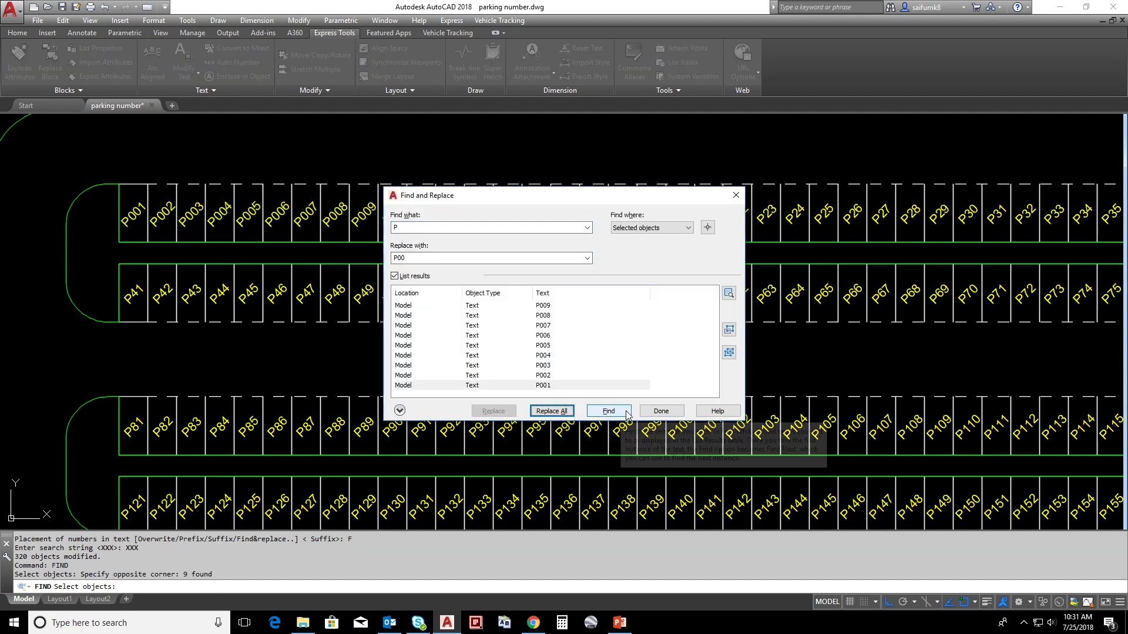
click(661, 411)
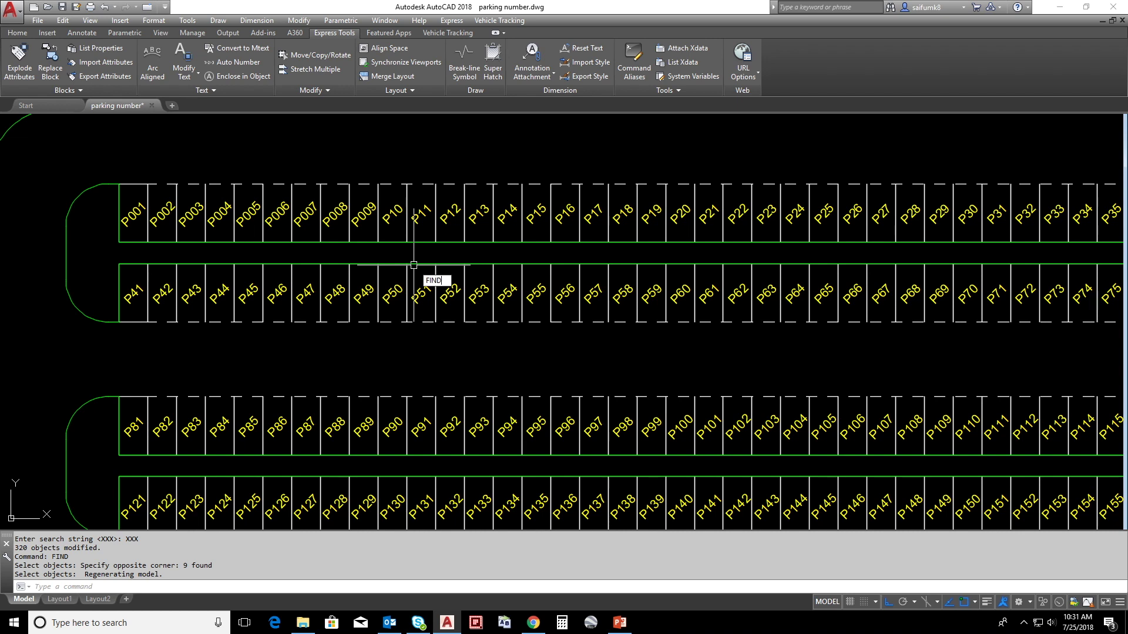
Reopen FIND, set the replacement for P to P0, and select texts P10 through P99 in the left-hand islands as the search scope.
key(Return)
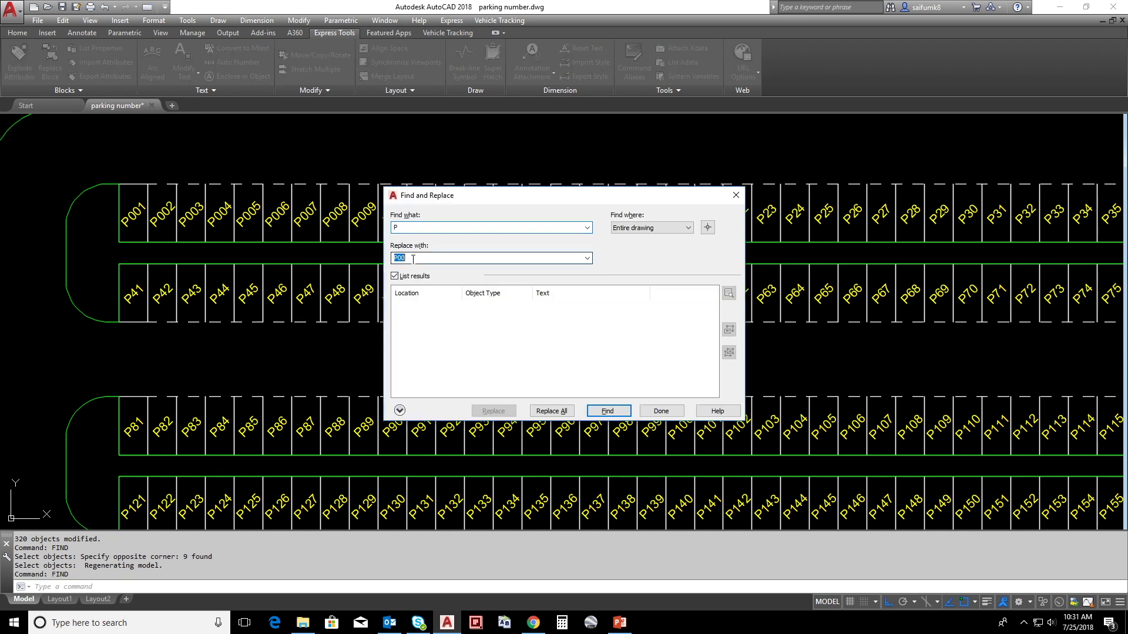
click(419, 259)
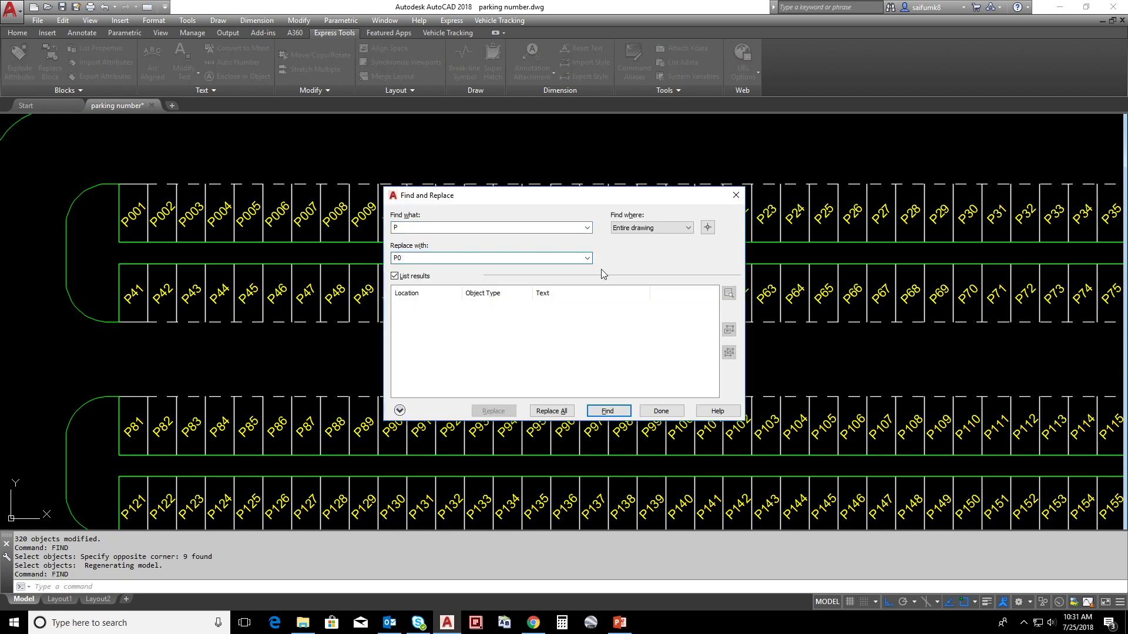
click(712, 229)
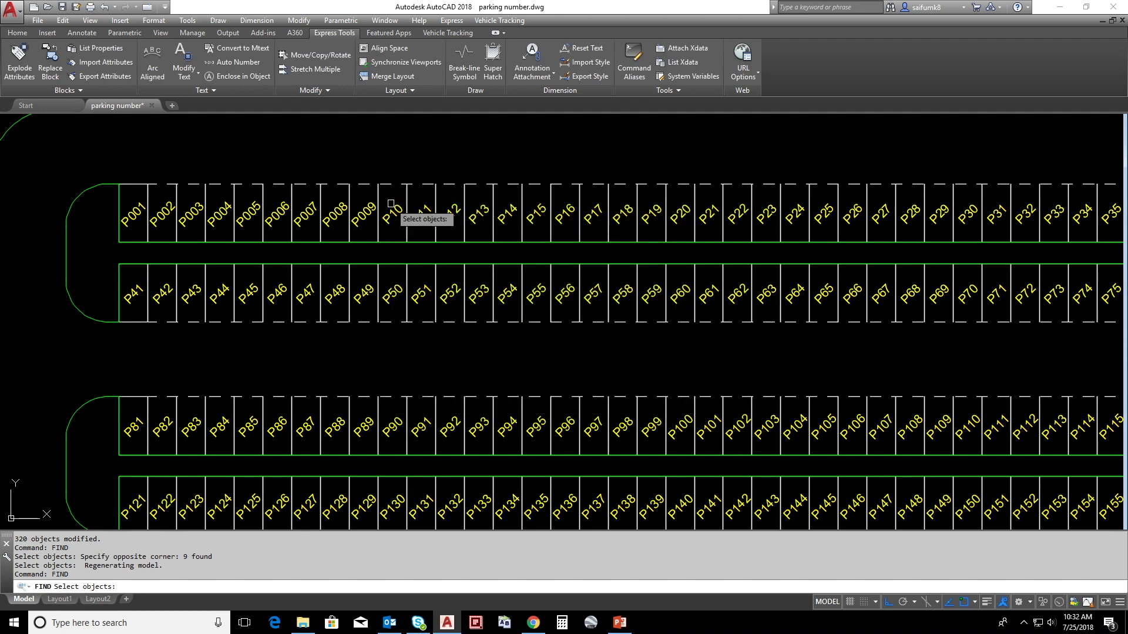
click(391, 215)
click(389, 164)
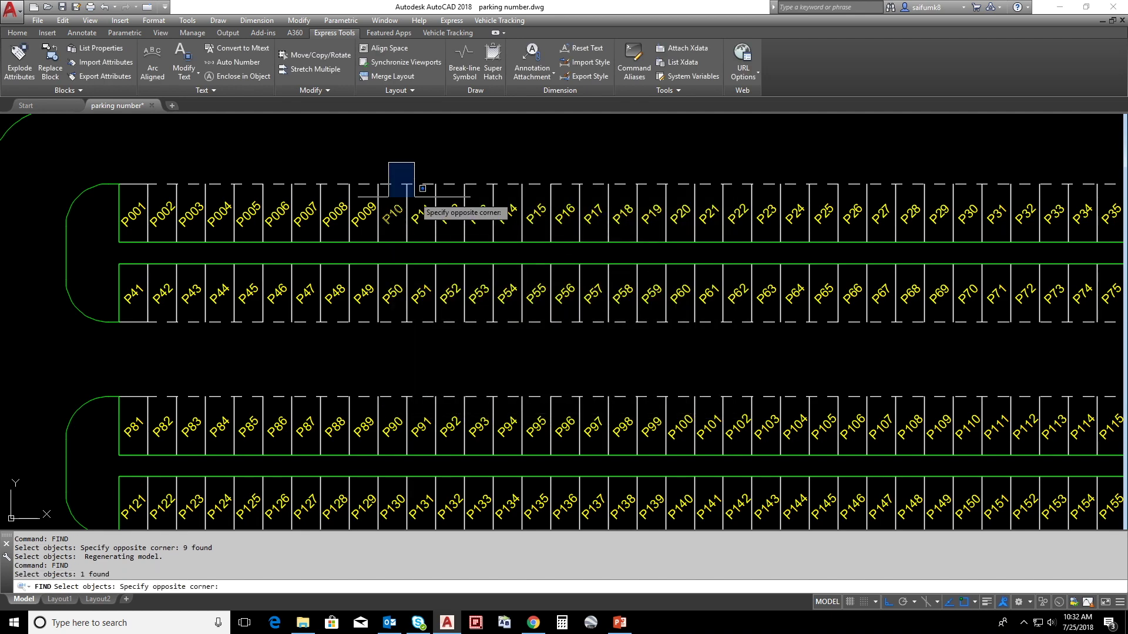
scroll(415, 202, down, 2)
click(975, 226)
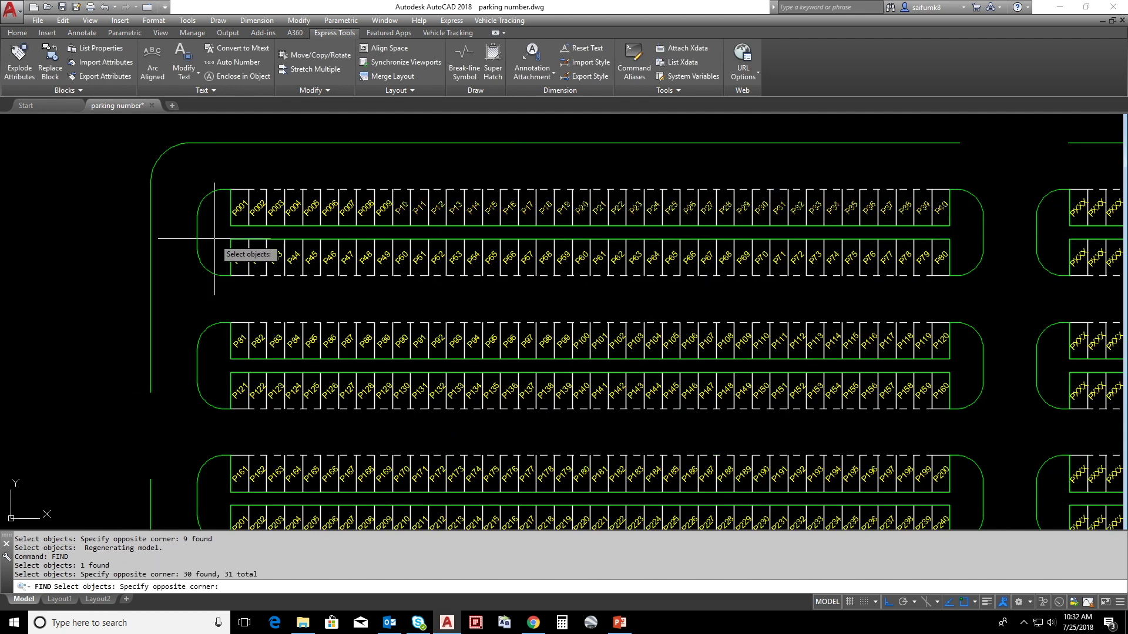
click(983, 303)
click(207, 306)
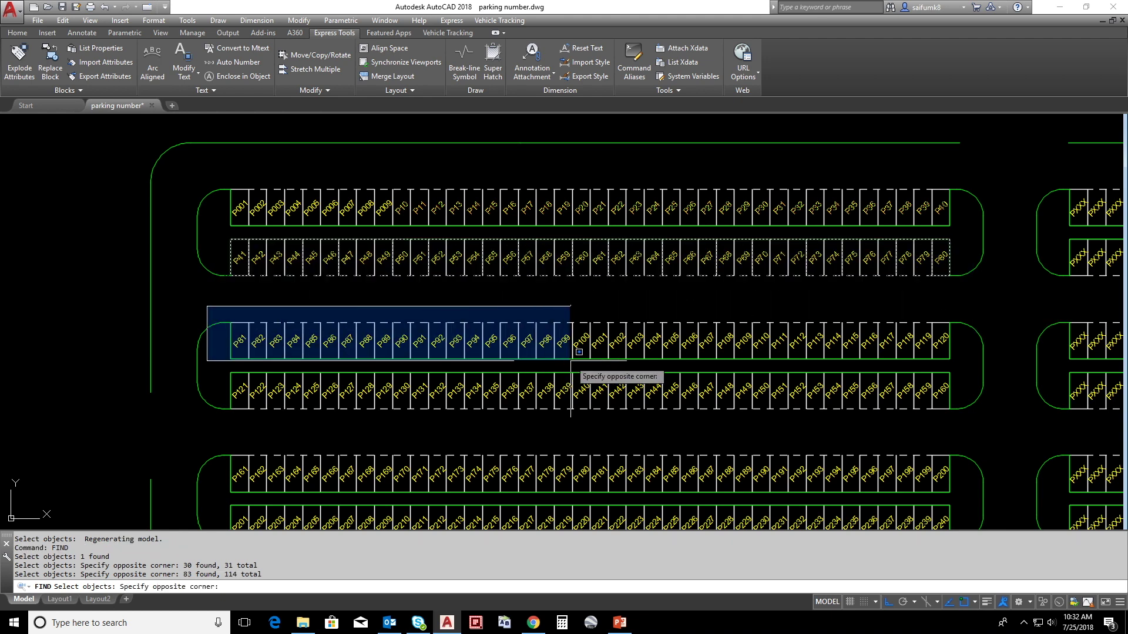
click(571, 360)
Replace all occurrences of P with P0 in the selected two-digit texts and close Find and Replace.
key(Return)
click(551, 411)
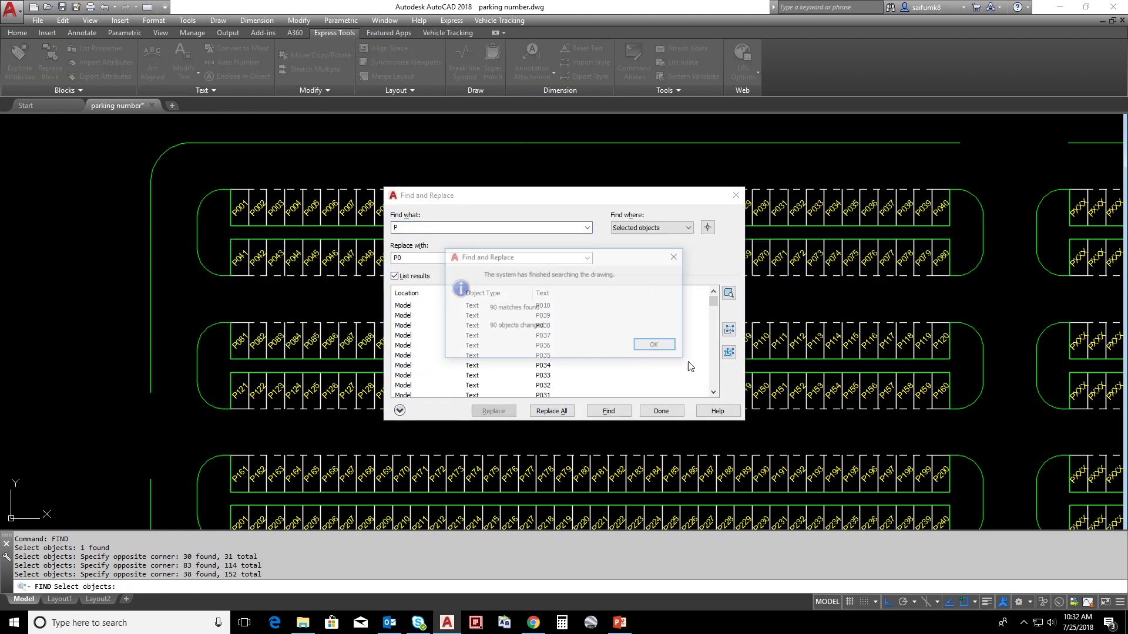
click(654, 344)
click(655, 410)
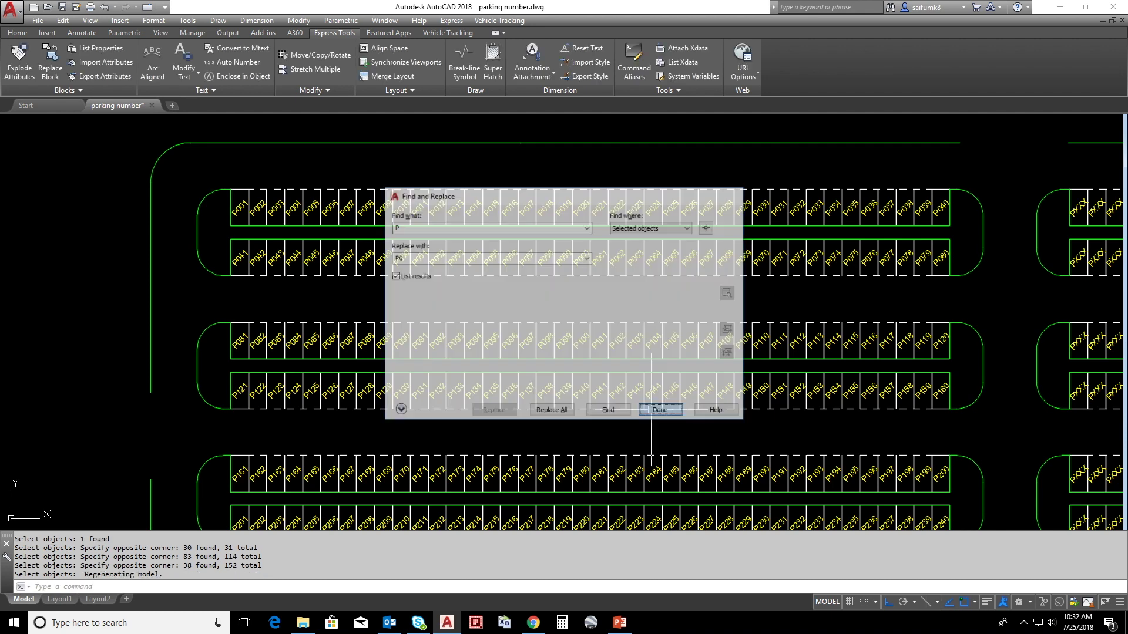
scroll(294, 254, up, 5)
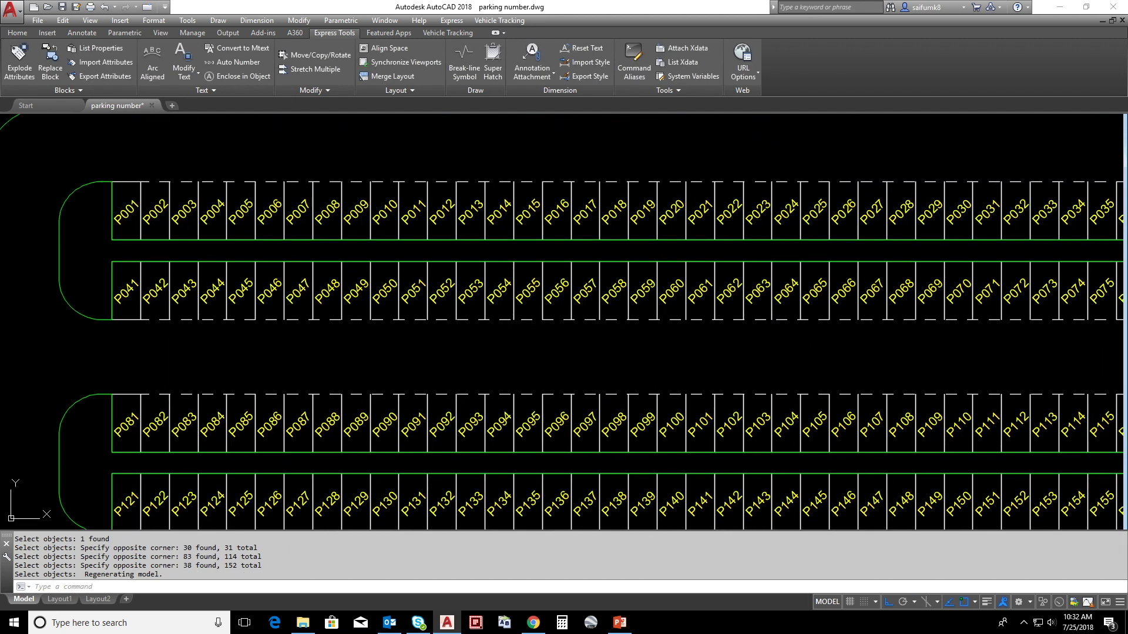
scroll(492, 276, down, 3)
scroll(343, 317, down, 3)
middle_drag(845, 341, 486, 343)
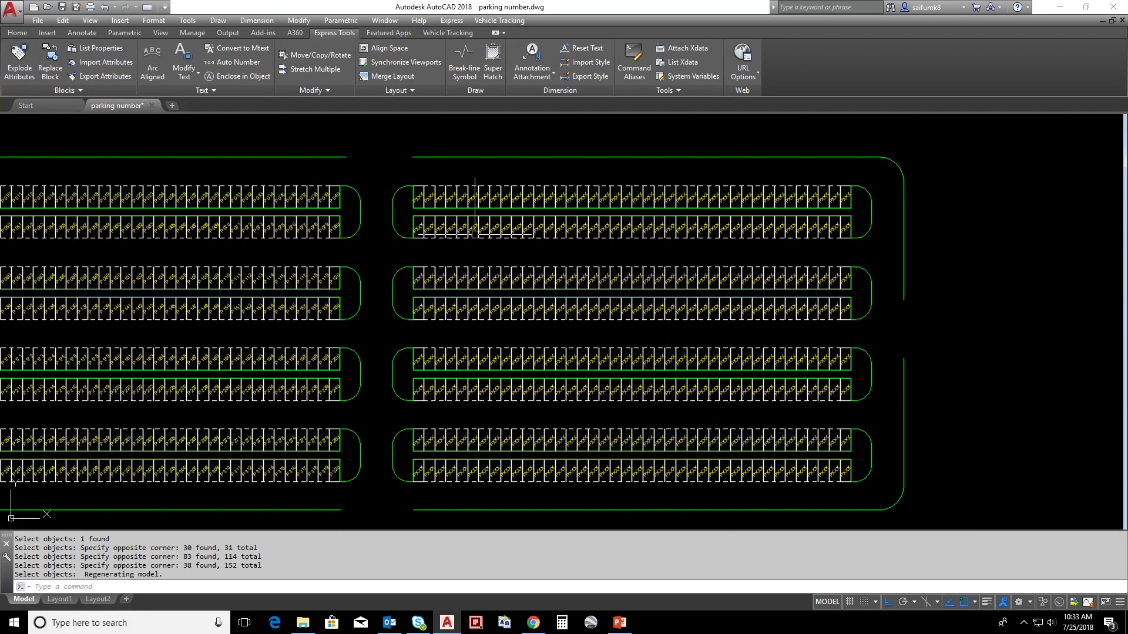
Start TCOUNT, select all PXXX texts in the top row of the right-hand islands, and sort them by X.
scroll(524, 176, up, 2)
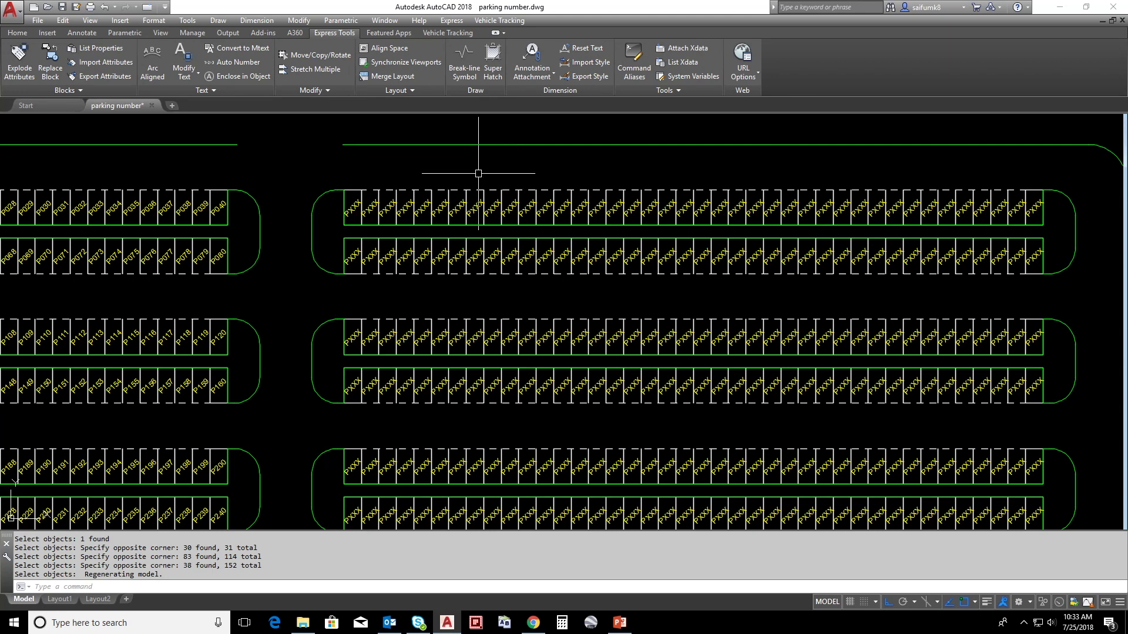
text(TC)
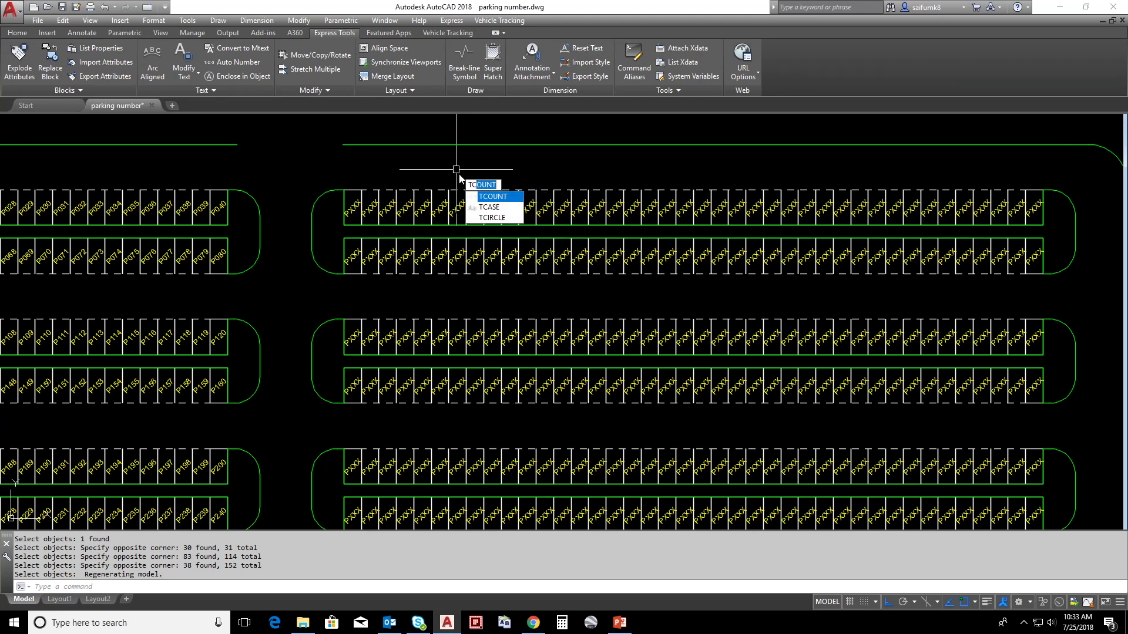
key(Return)
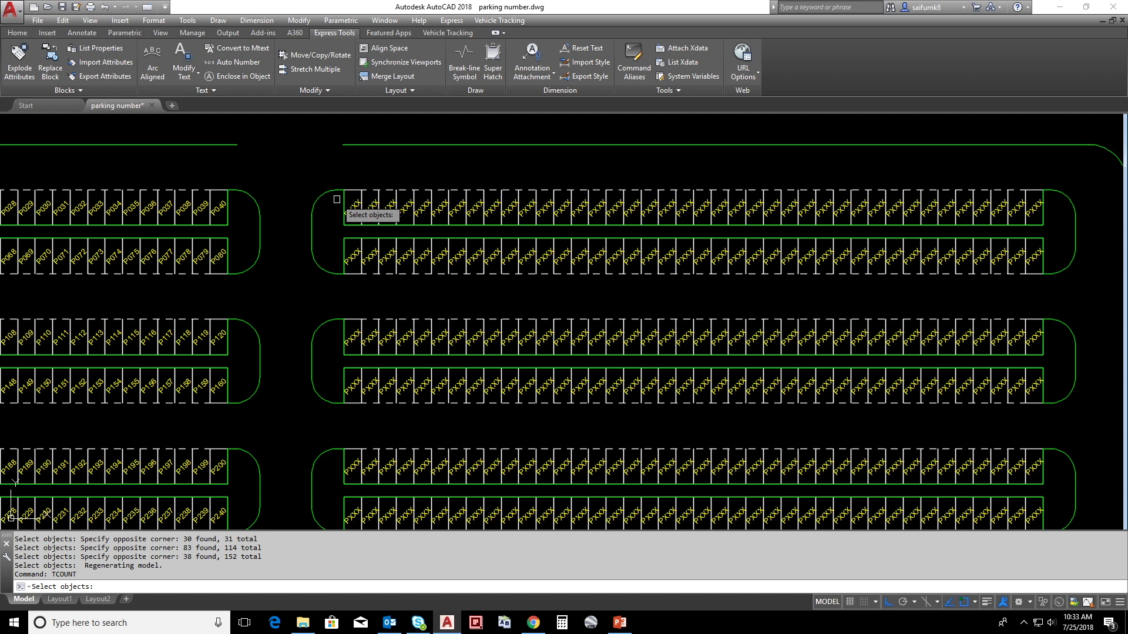
click(329, 173)
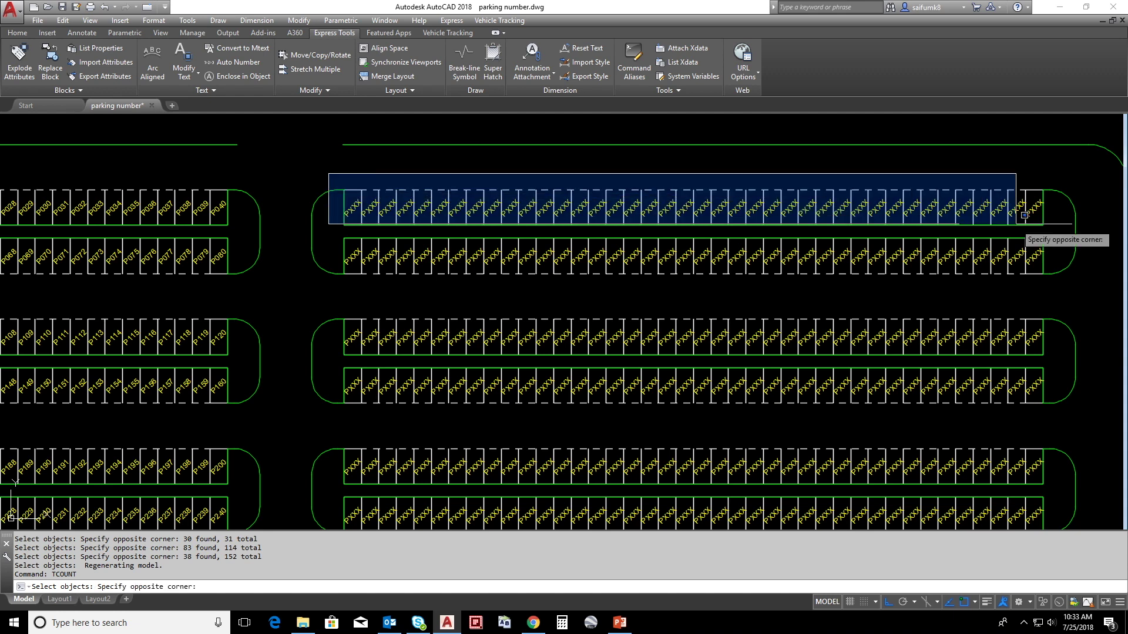
click(1052, 222)
key(Return)
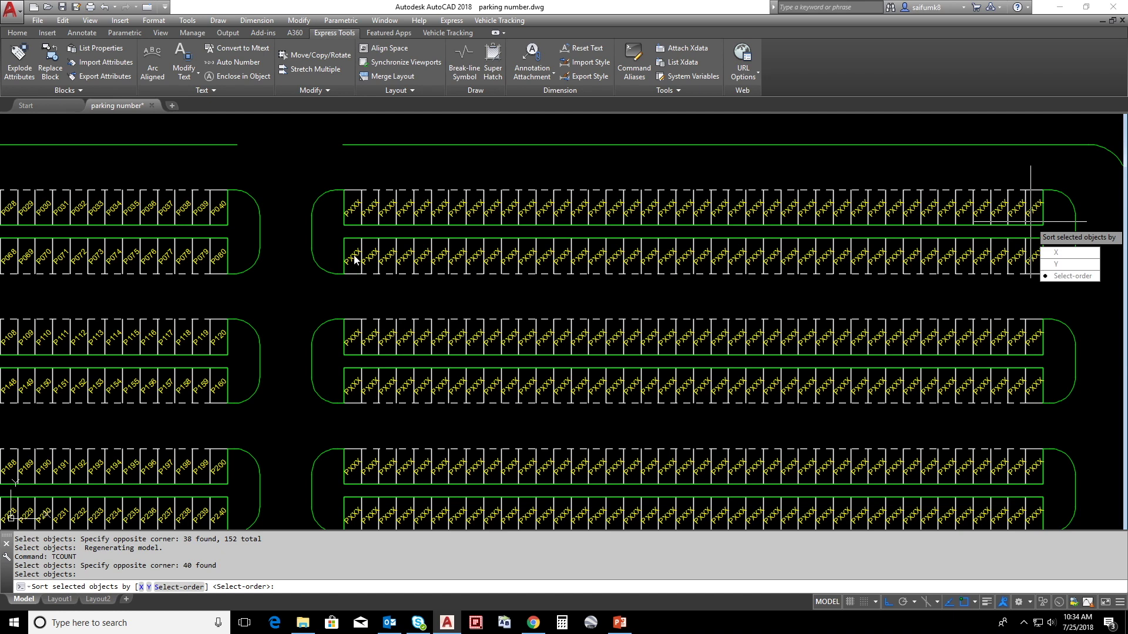
click(1069, 253)
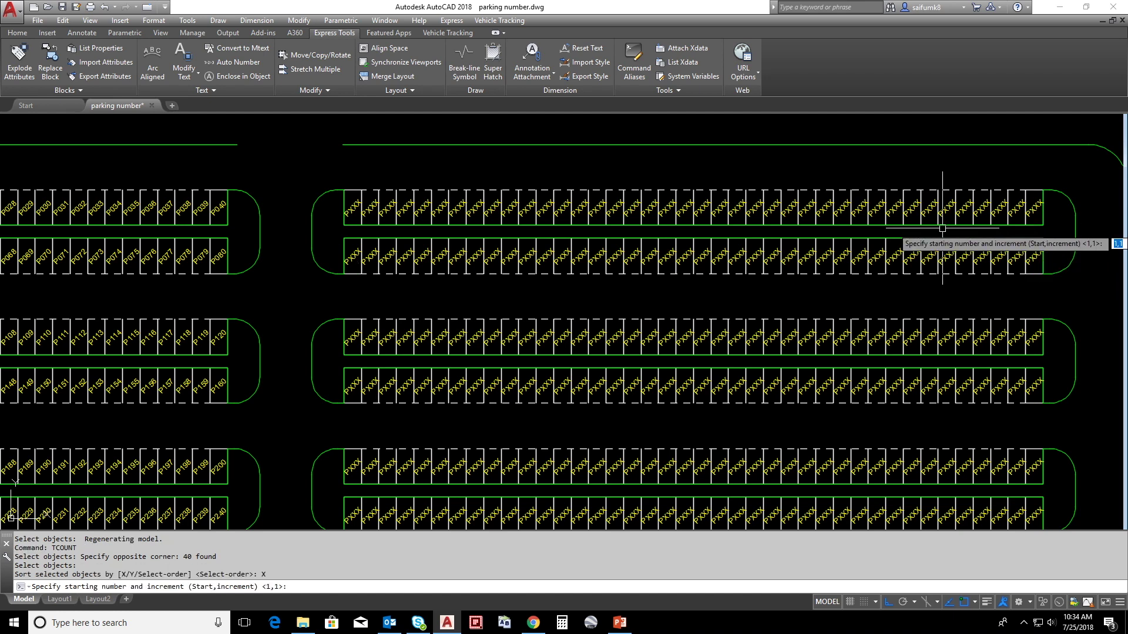
Number the selected texts from 321 with an increment of 1, overwriting the existing text.
scroll(631, 276, down, 4)
scroll(737, 376, up, 4)
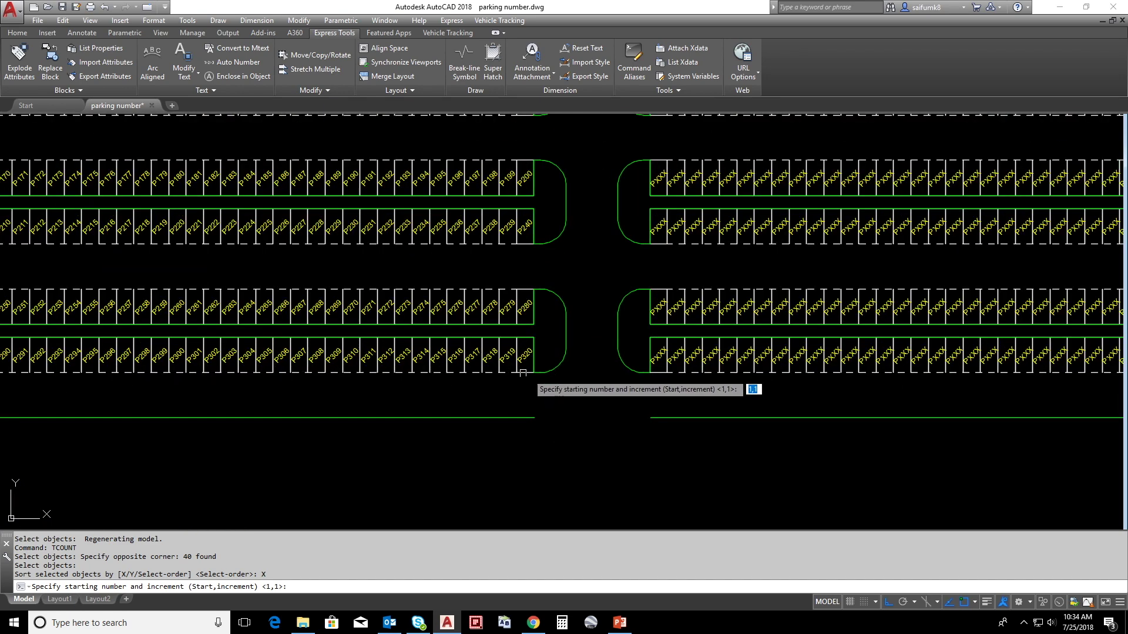
scroll(526, 366, up, 2)
scroll(537, 376, down, 4)
scroll(598, 201, up, 5)
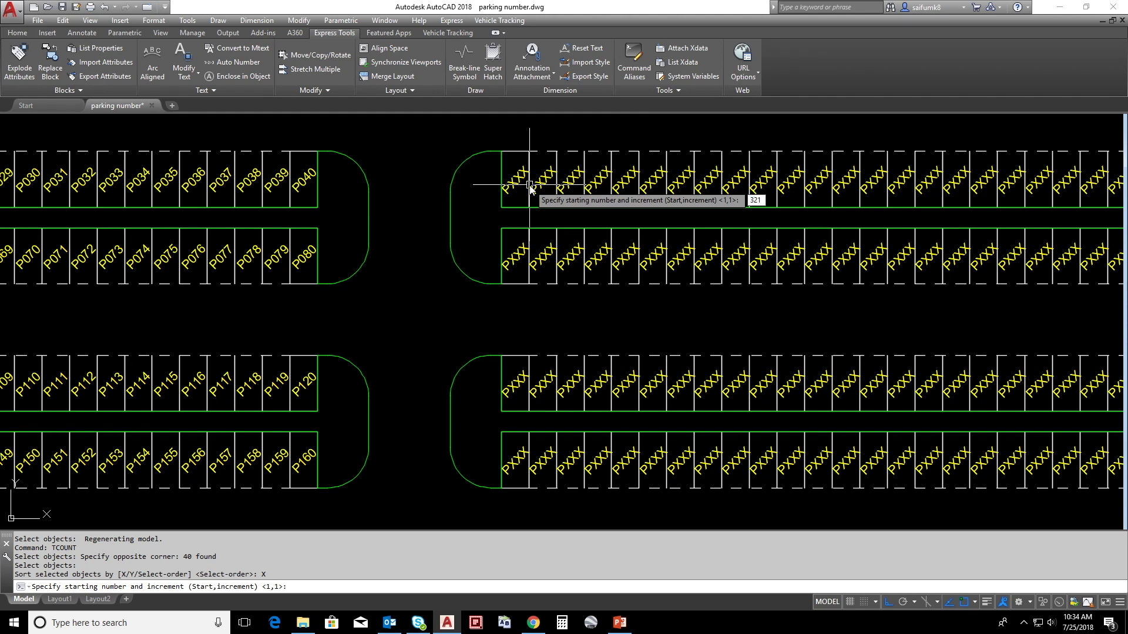
text(1)
key(Return)
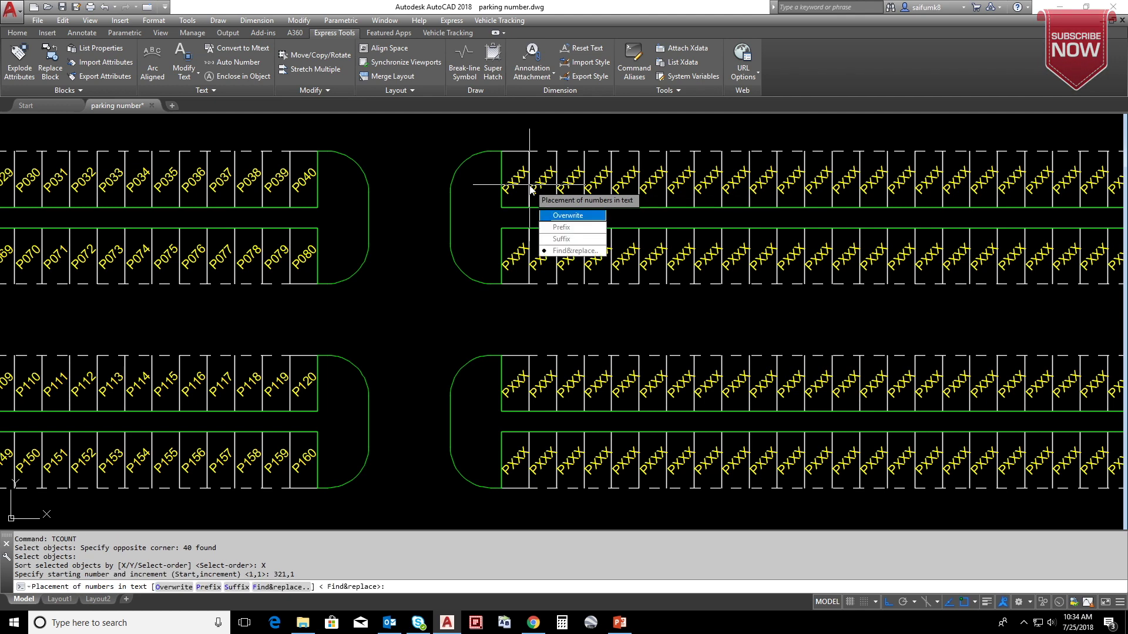
click(593, 219)
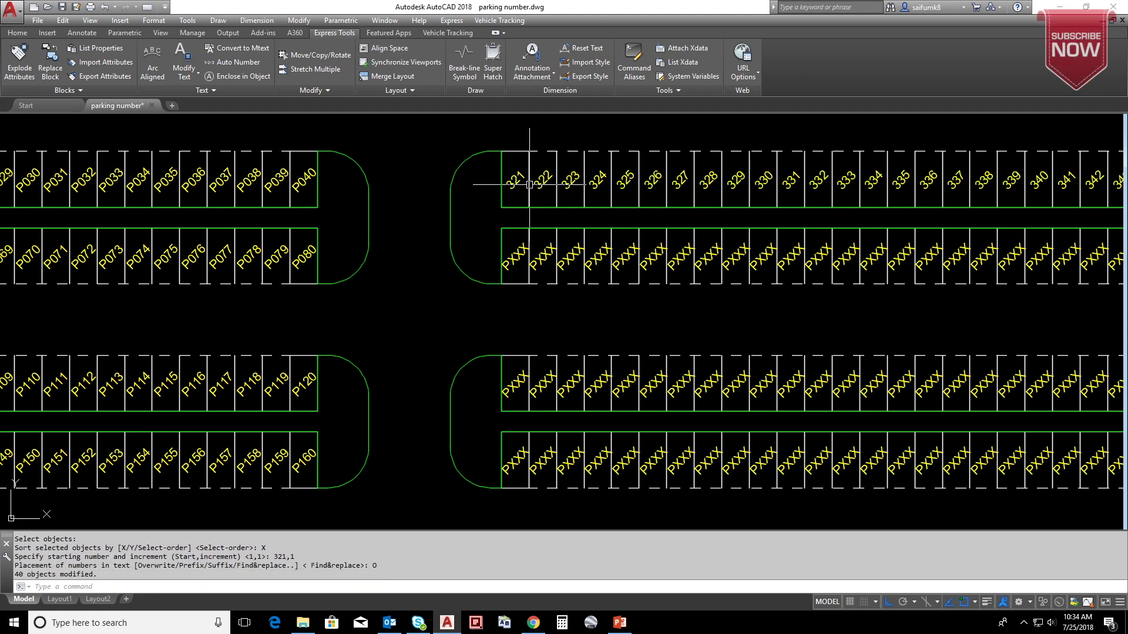
Examine the overwritten numbers along the top right-hand row up to its last bay.
scroll(532, 209, down, 3)
scroll(568, 202, up, 4)
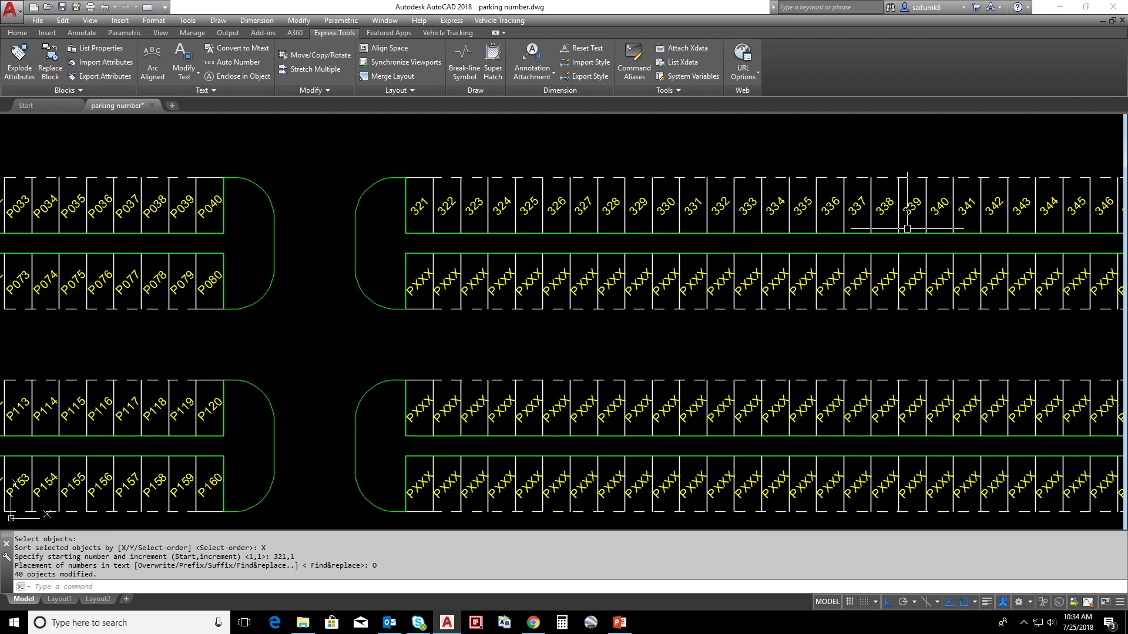
middle_drag(925, 205, 604, 219)
middle_drag(931, 219, 757, 230)
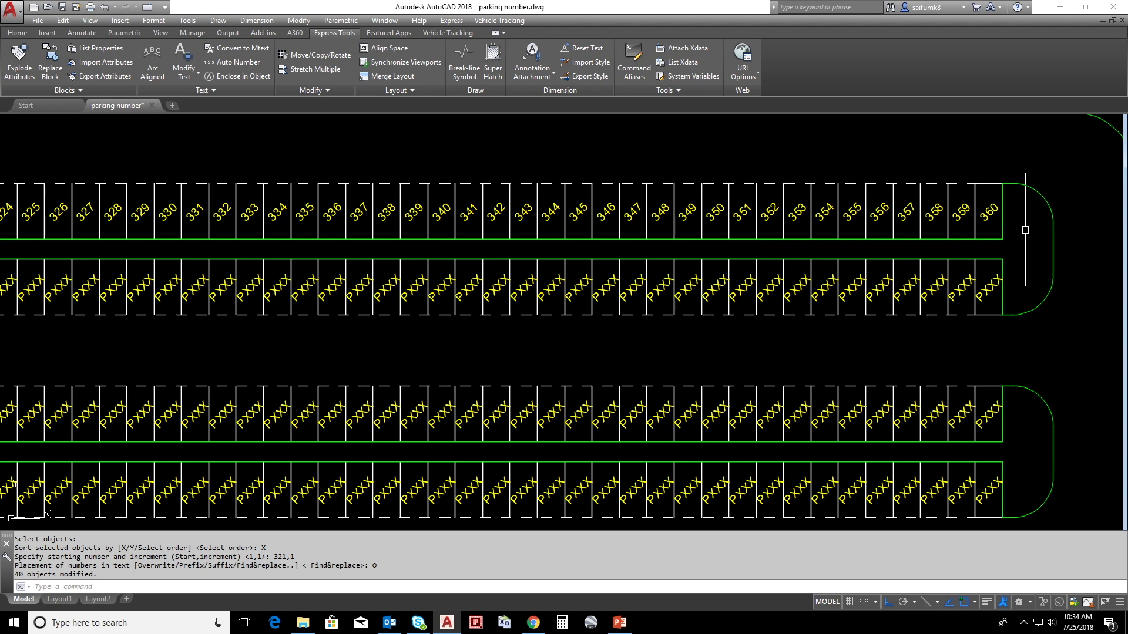
scroll(652, 235, down, 2)
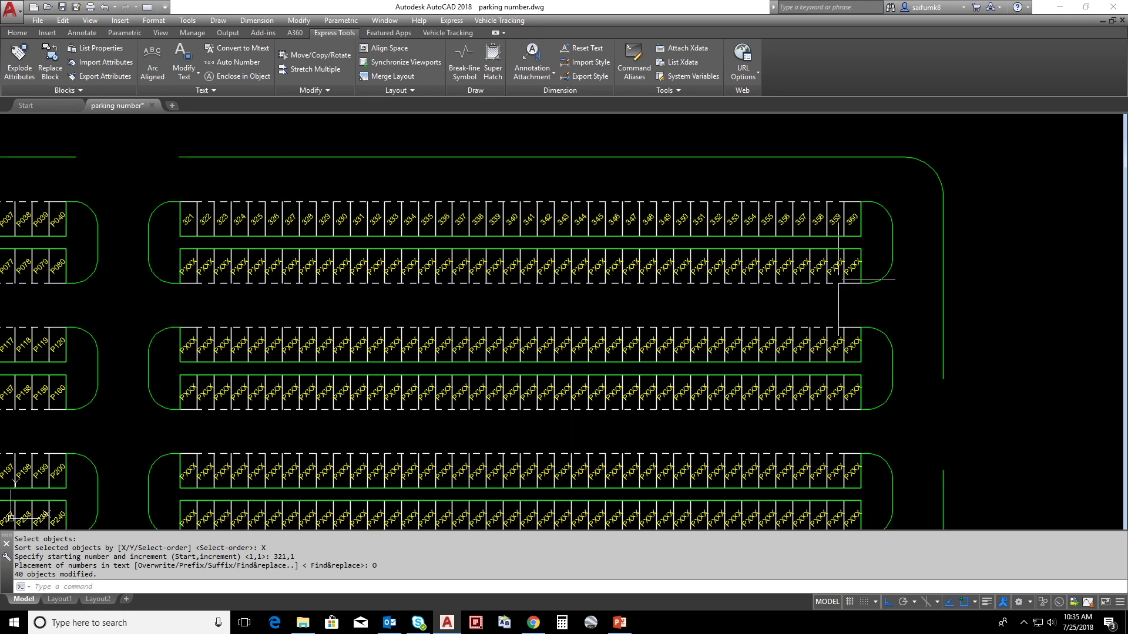
scroll(319, 245, up, 2)
scroll(241, 256, down, 2)
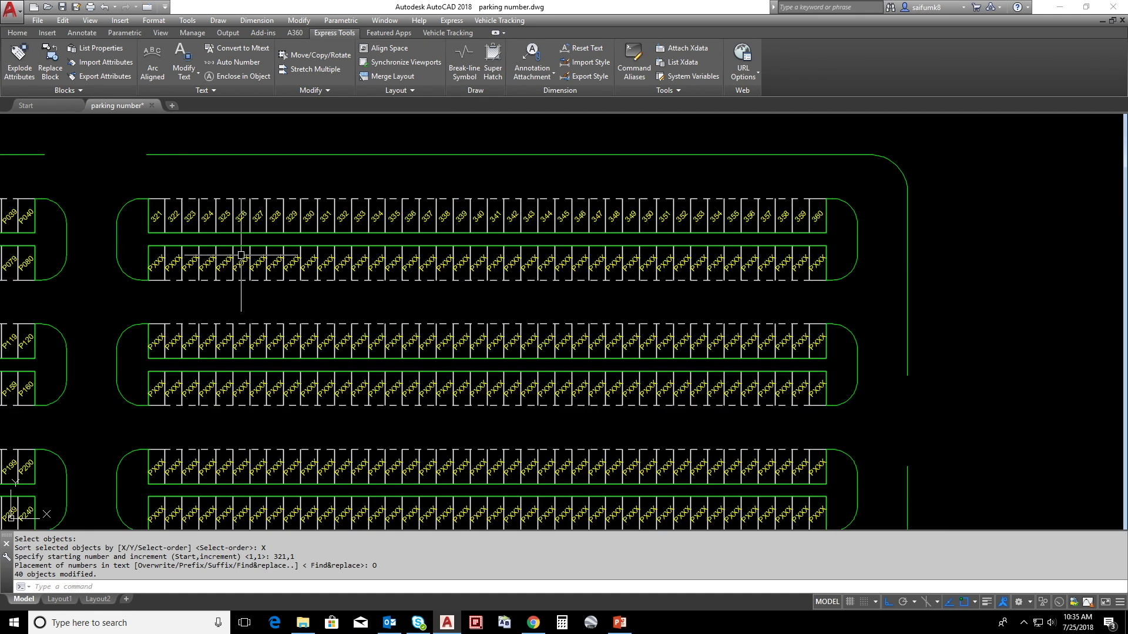
Select the second row of the top right-hand island, filter to its texts only, and set their contents to P.
click(136, 248)
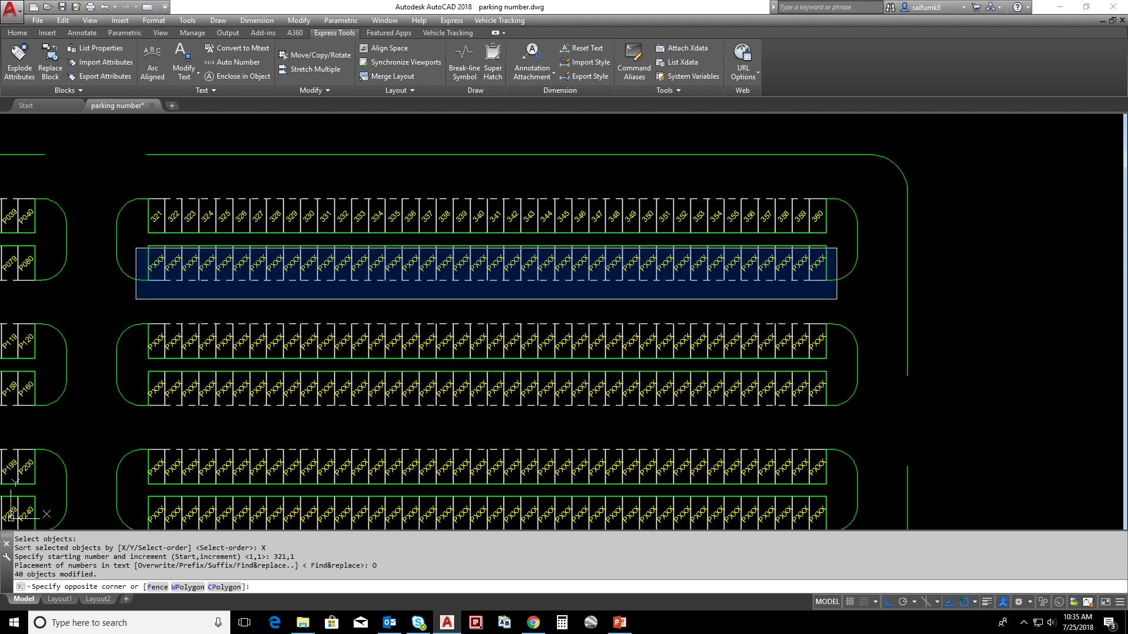
click(836, 299)
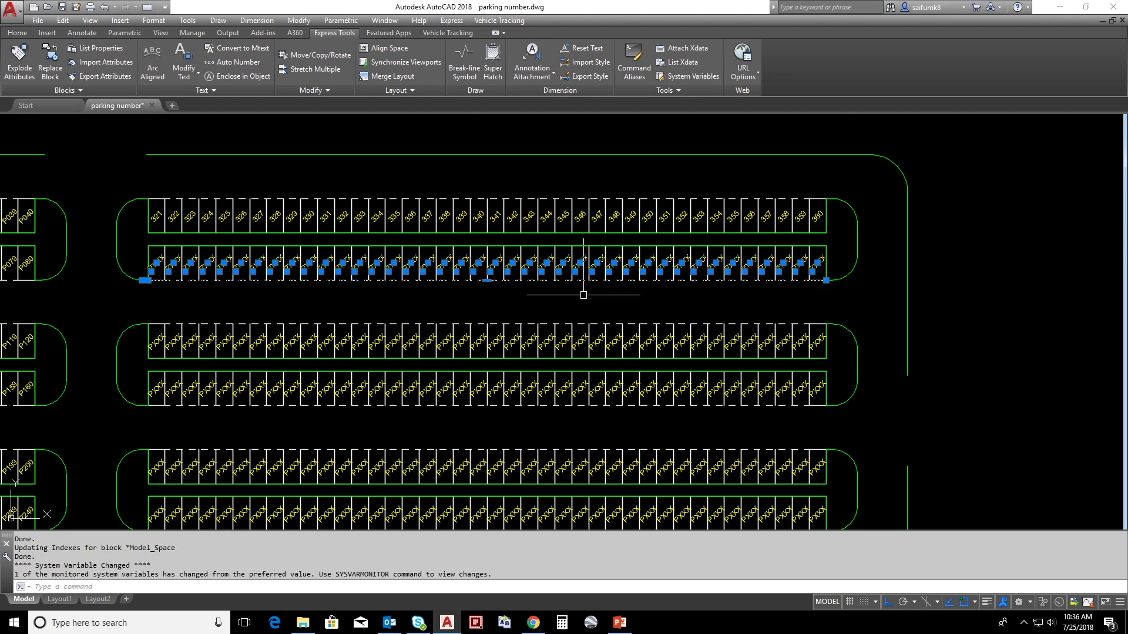
key(ctrl+1)
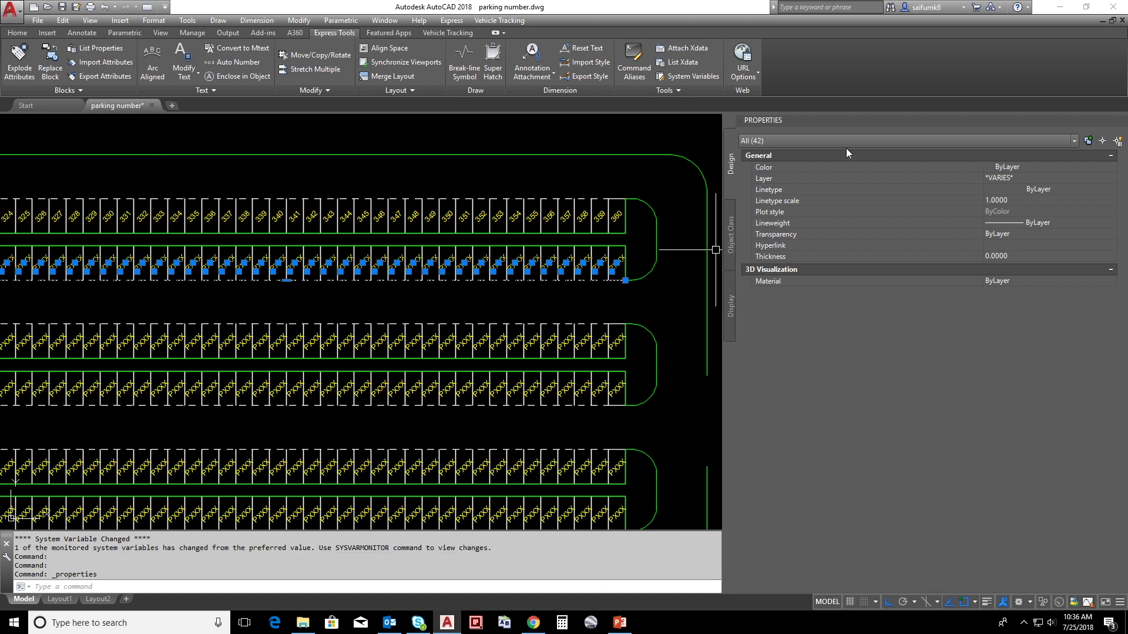
click(844, 140)
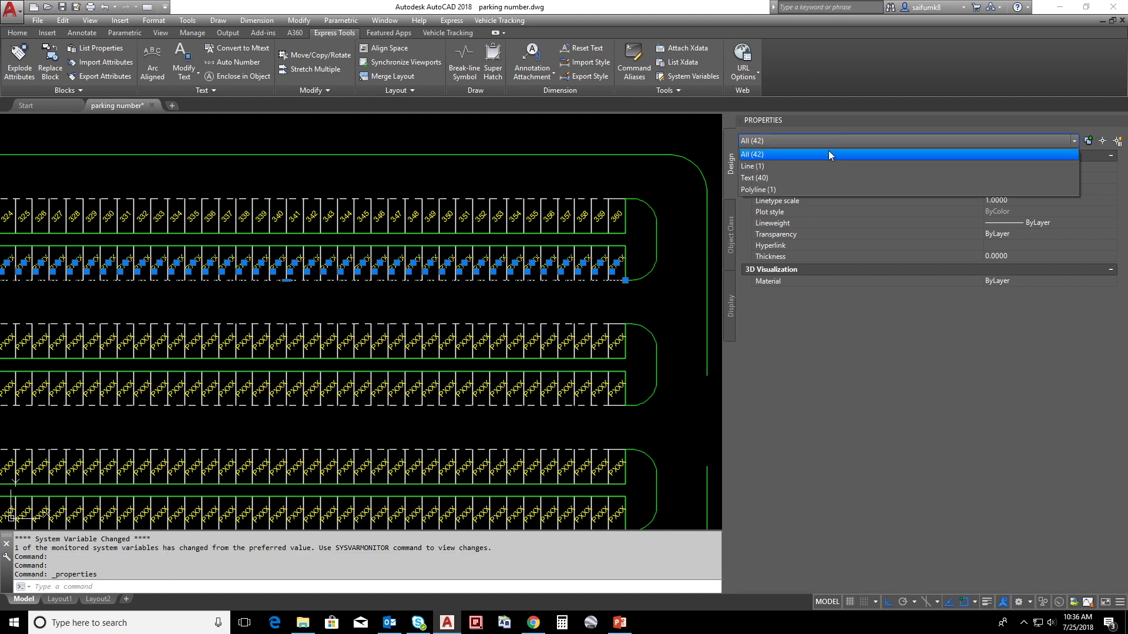
click(777, 177)
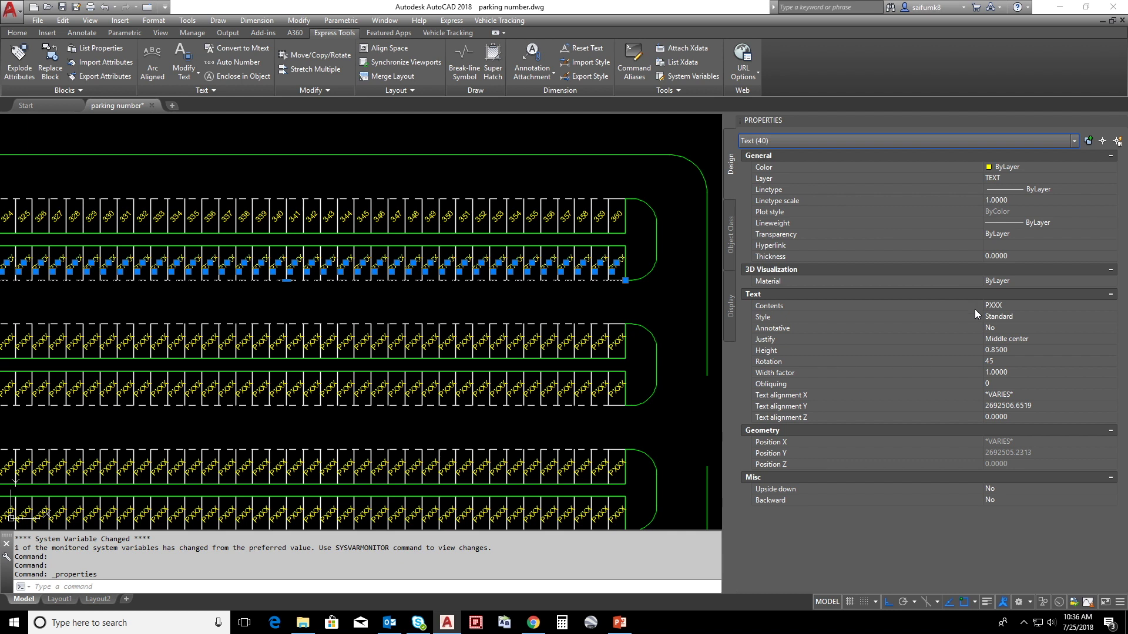
click(1018, 305)
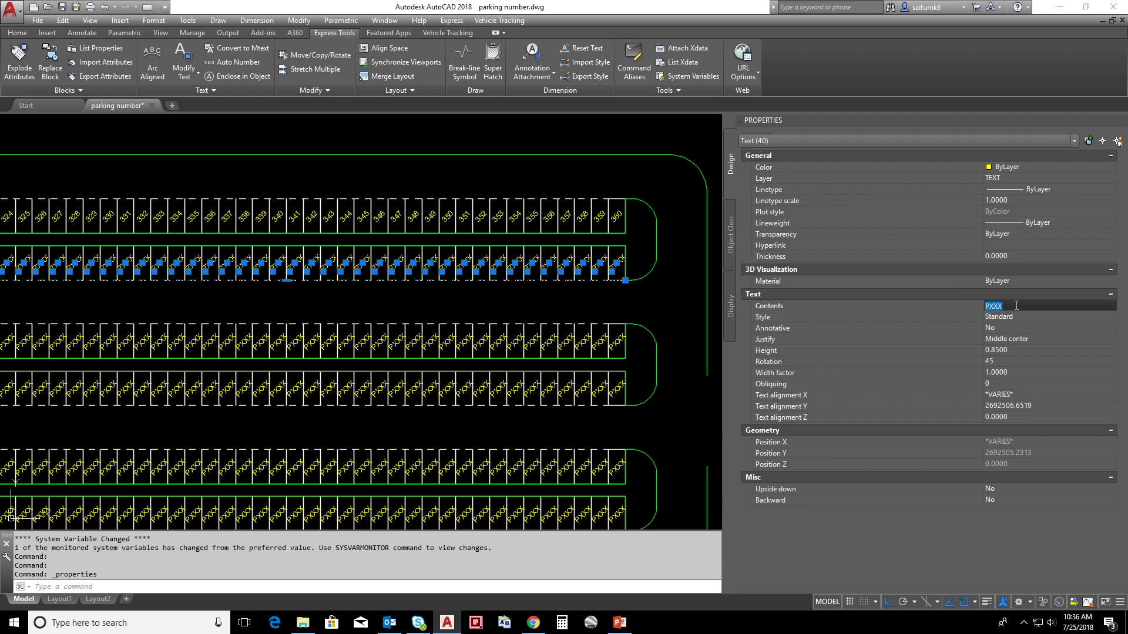
key(Return)
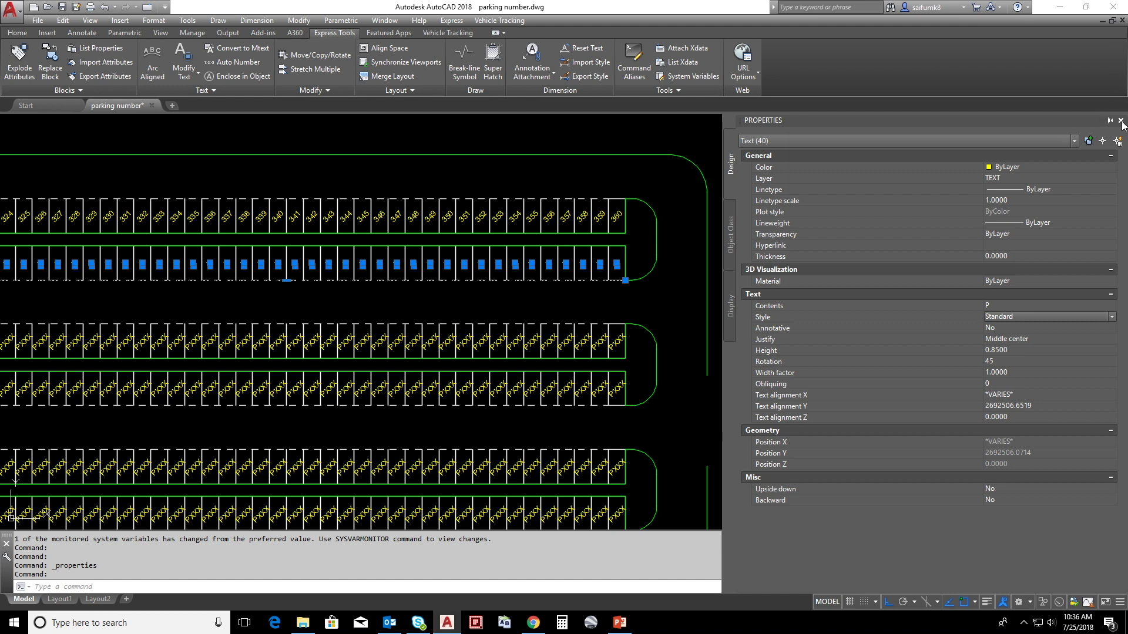
click(1121, 121)
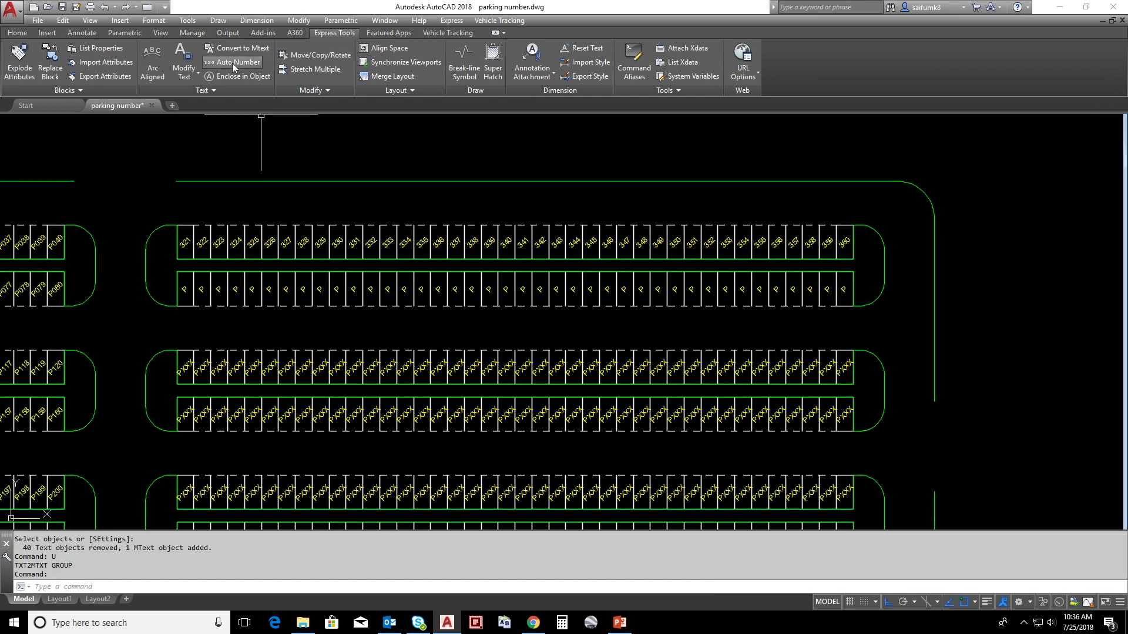
Auto-number the P texts in the second right-hand row, sorted by X, starting at 361 with increment 1, placed as a suffix.
click(231, 62)
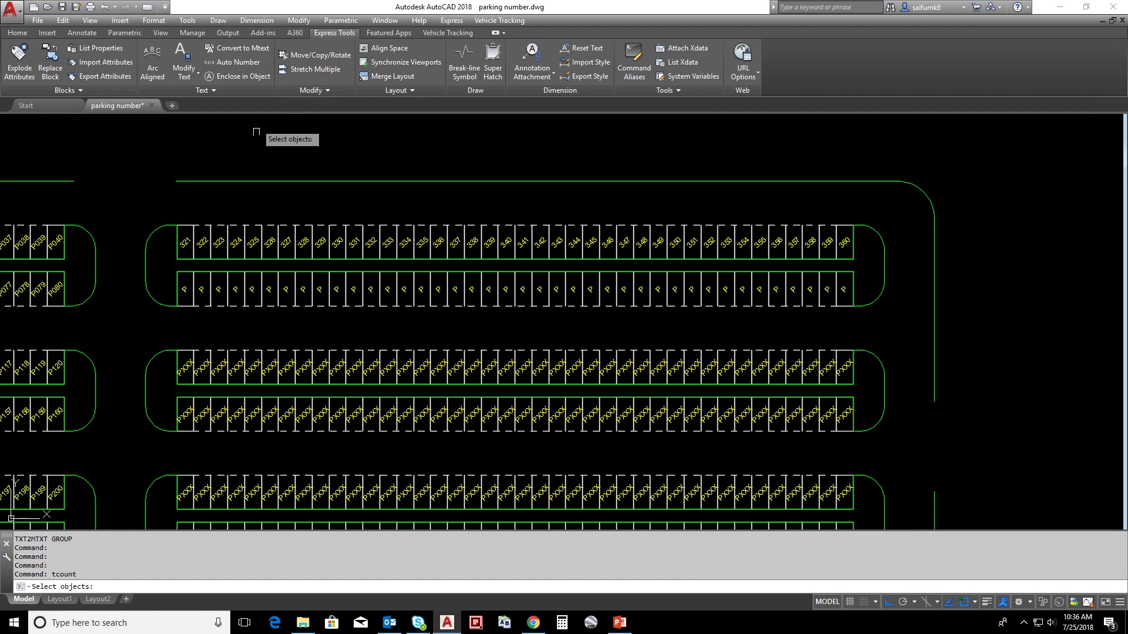
click(164, 280)
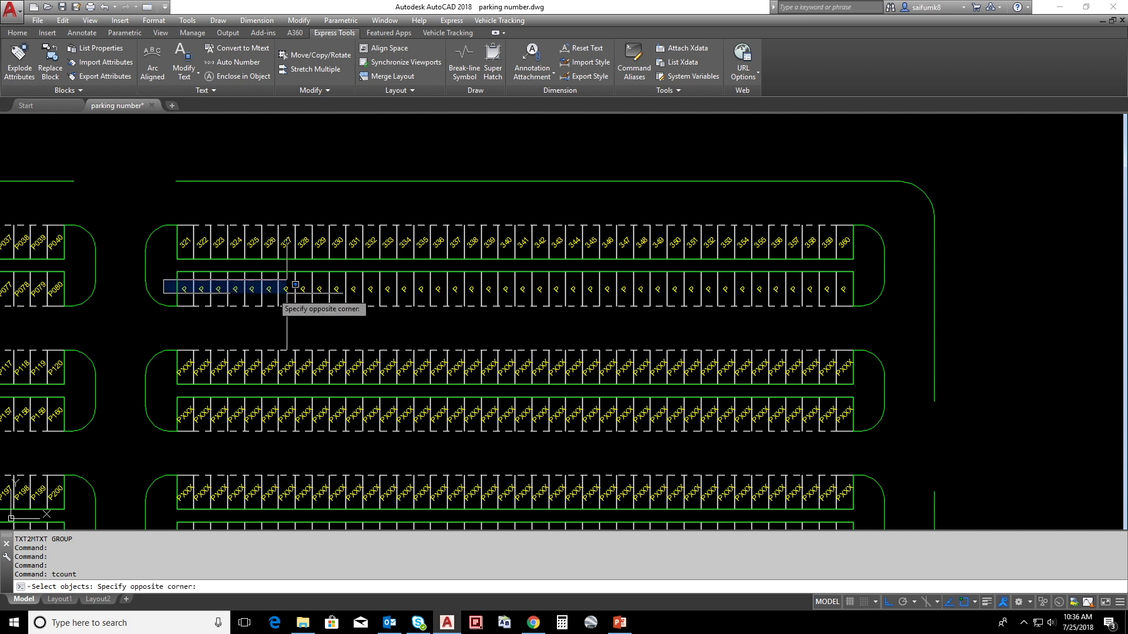
click(875, 299)
key(Return)
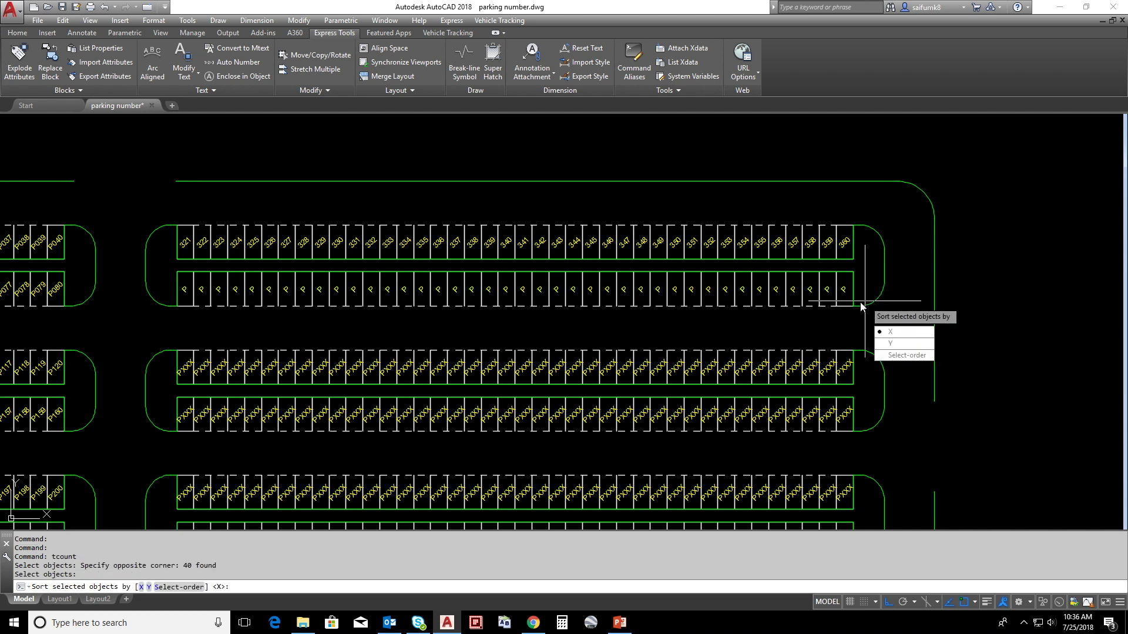
click(899, 332)
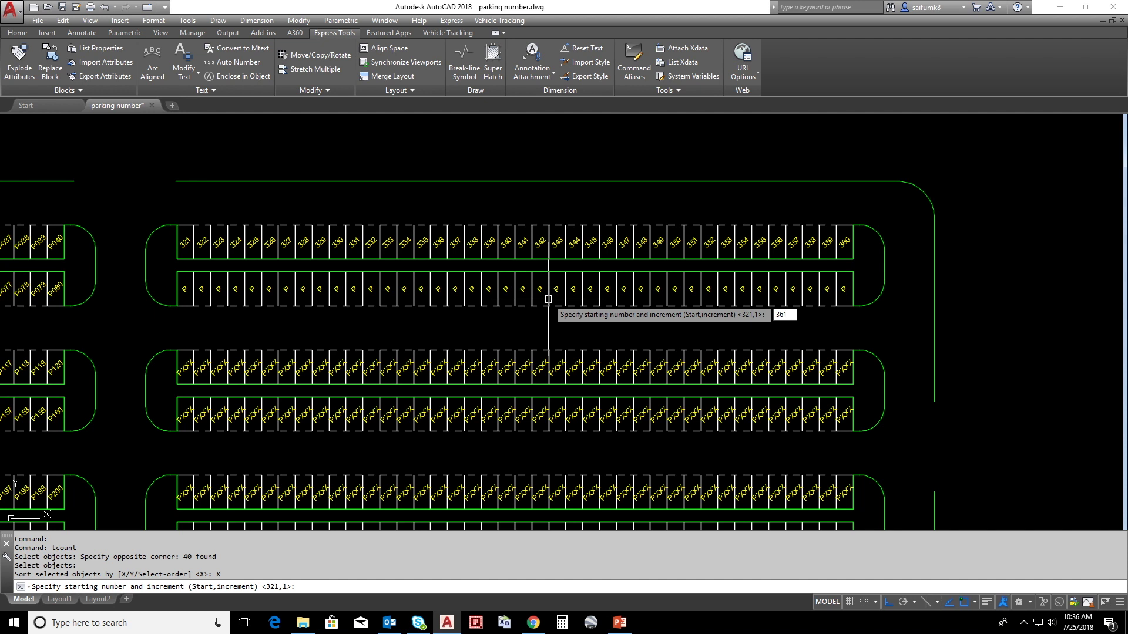
text(361,1)
key(Return)
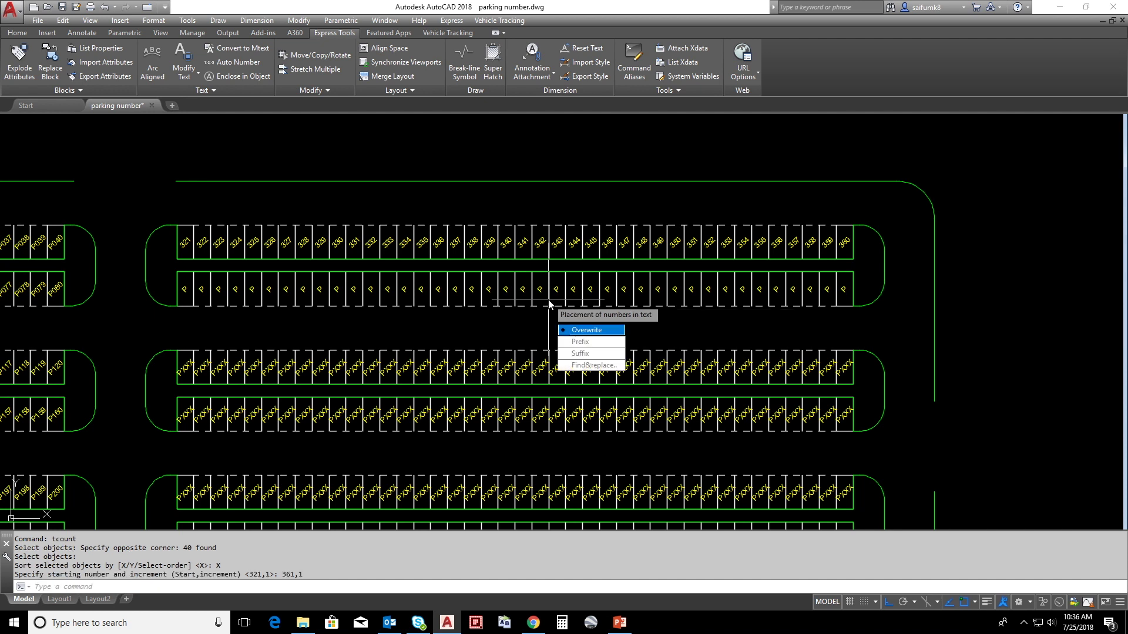
click(582, 354)
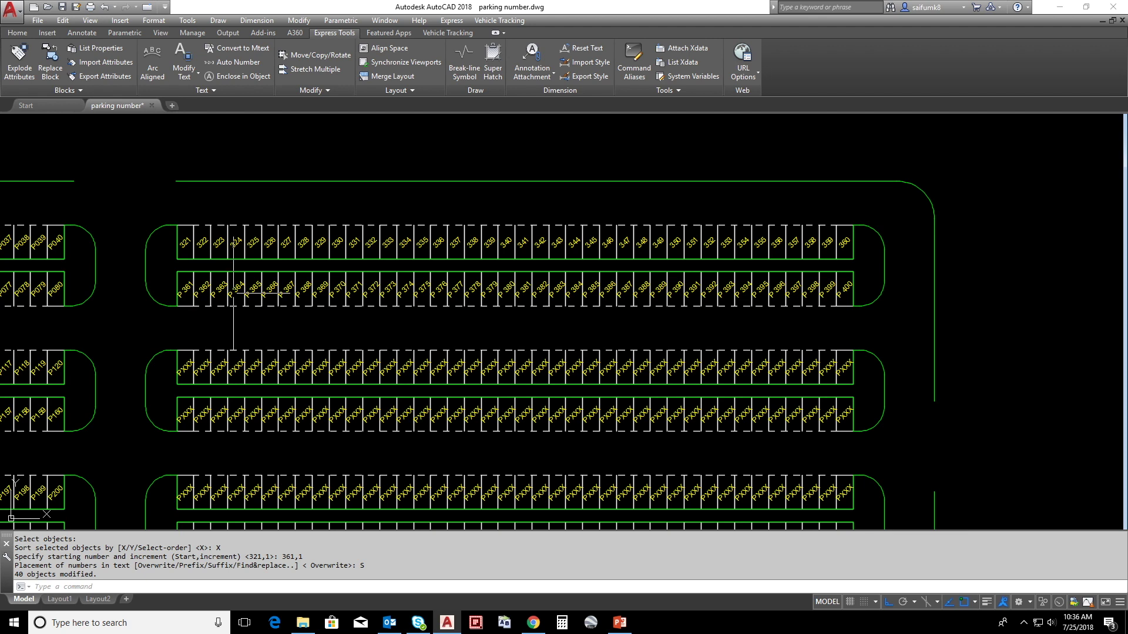
Open Find and Replace, set it to find a single space, and clear the replacement text.
scroll(151, 294, up, 5)
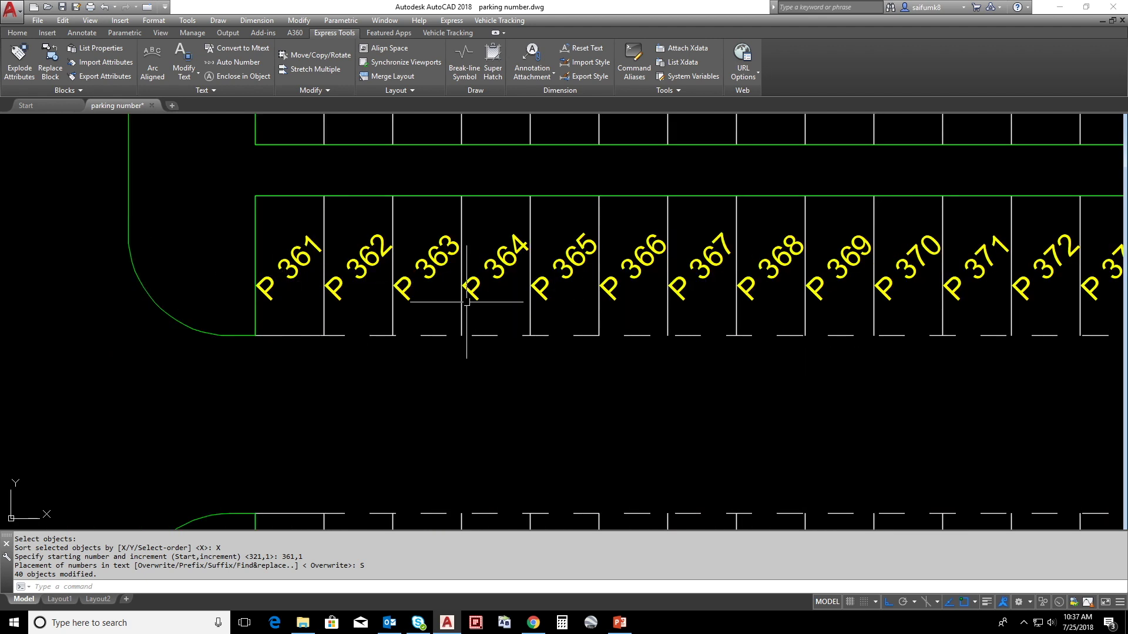
text(FIND)
key(Return)
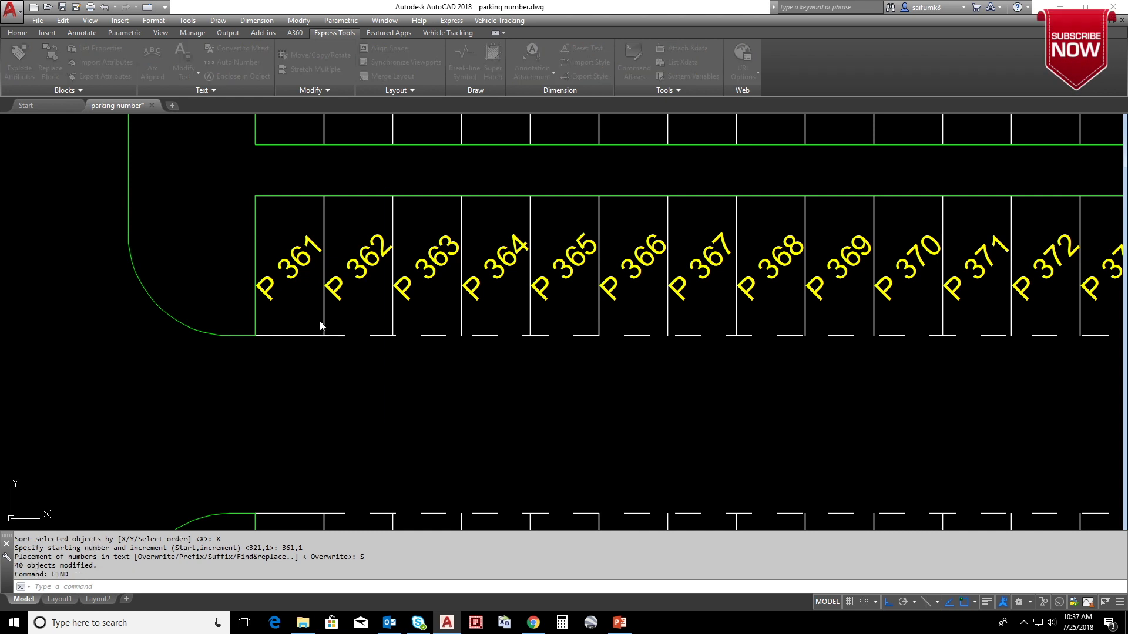
key(BackSpace)
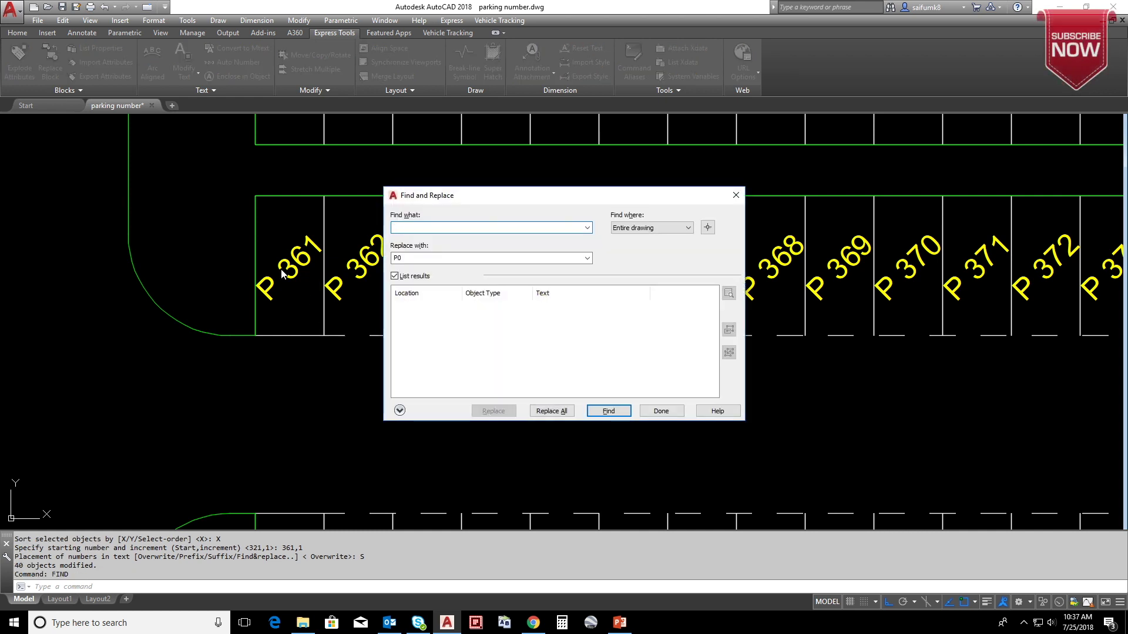
double_click(414, 259)
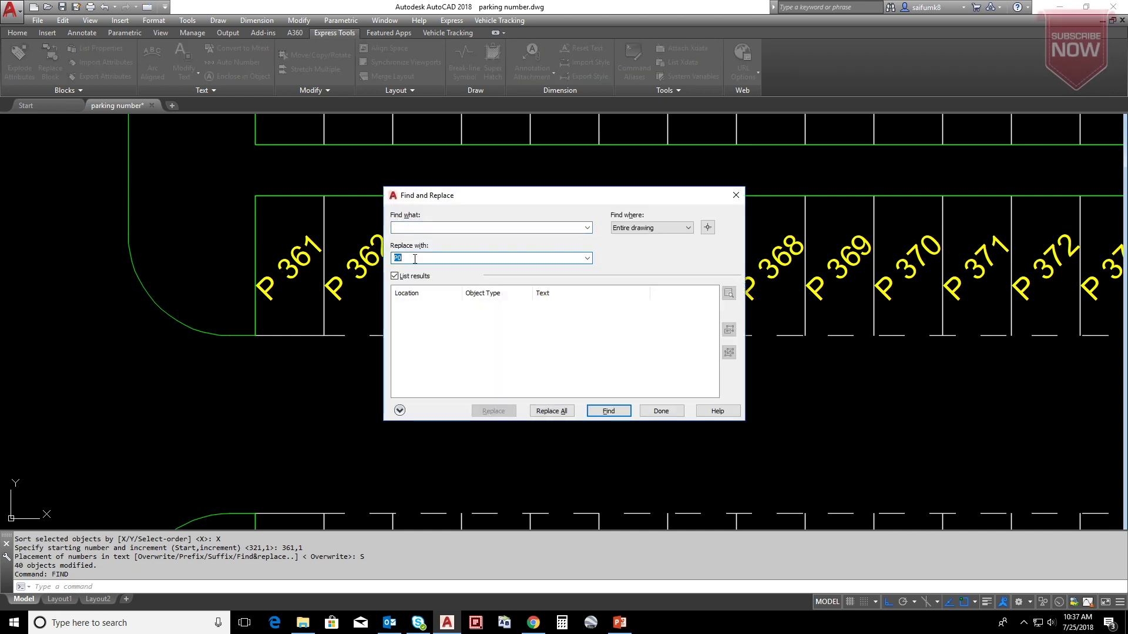
key(BackSpace)
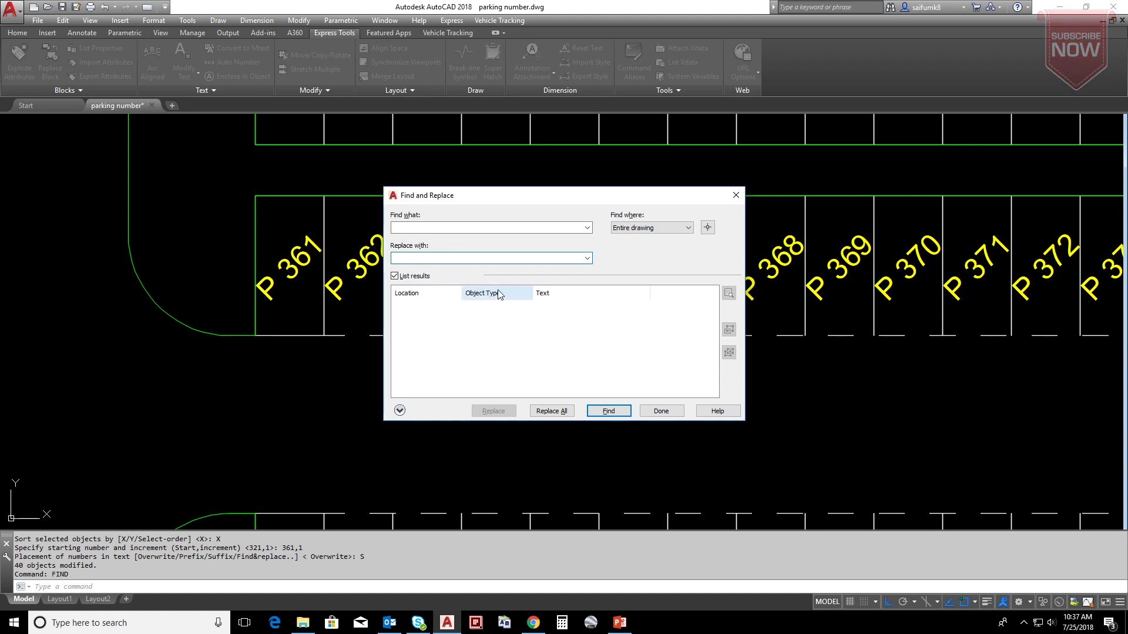
Limit the search to the row of texts P 361 through P 400 in the top right-hand island.
click(707, 227)
scroll(214, 219, down, 4)
click(233, 234)
scroll(805, 288, down, 2)
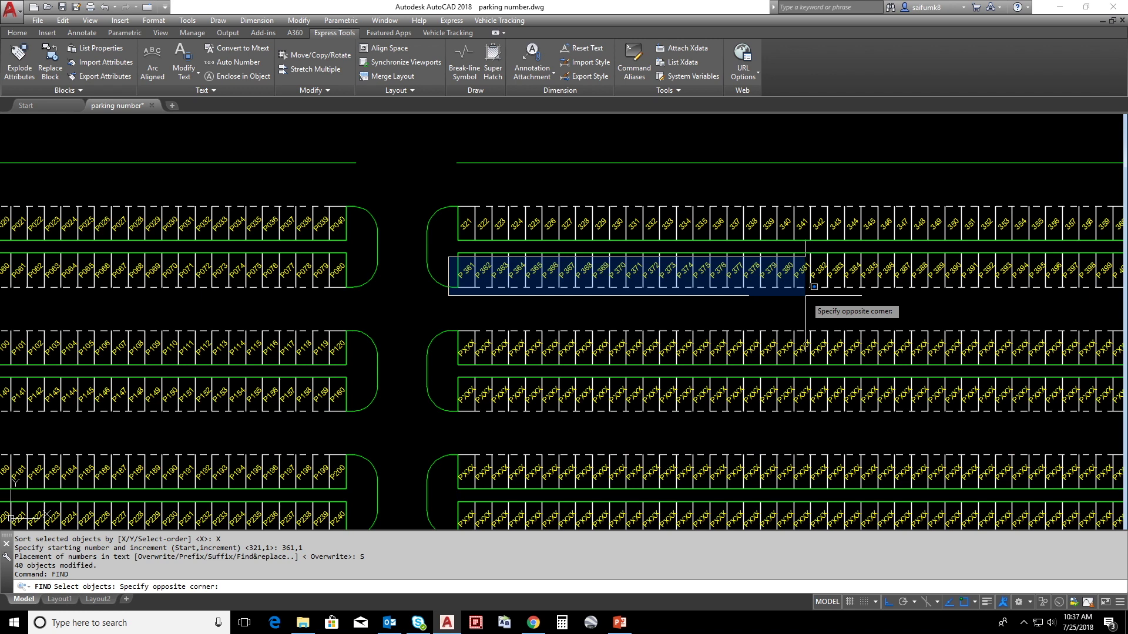
middle_drag(805, 288, 503, 272)
click(851, 287)
key(Return)
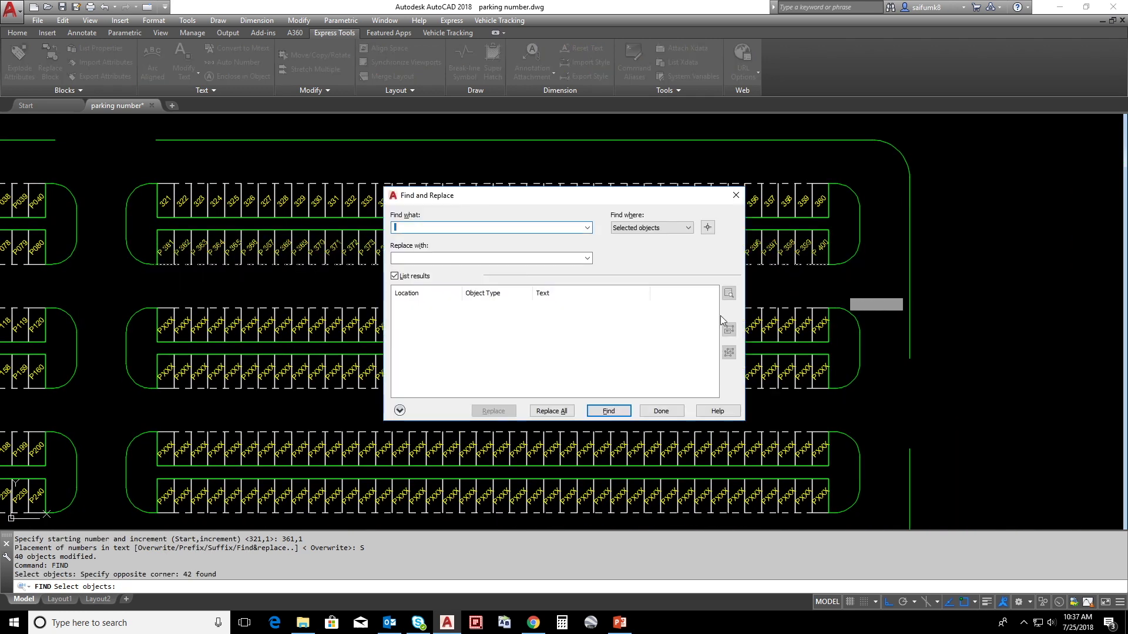
Replace all spaces in the selected texts with nothing, close Find and Replace, and check the row's labels.
click(552, 411)
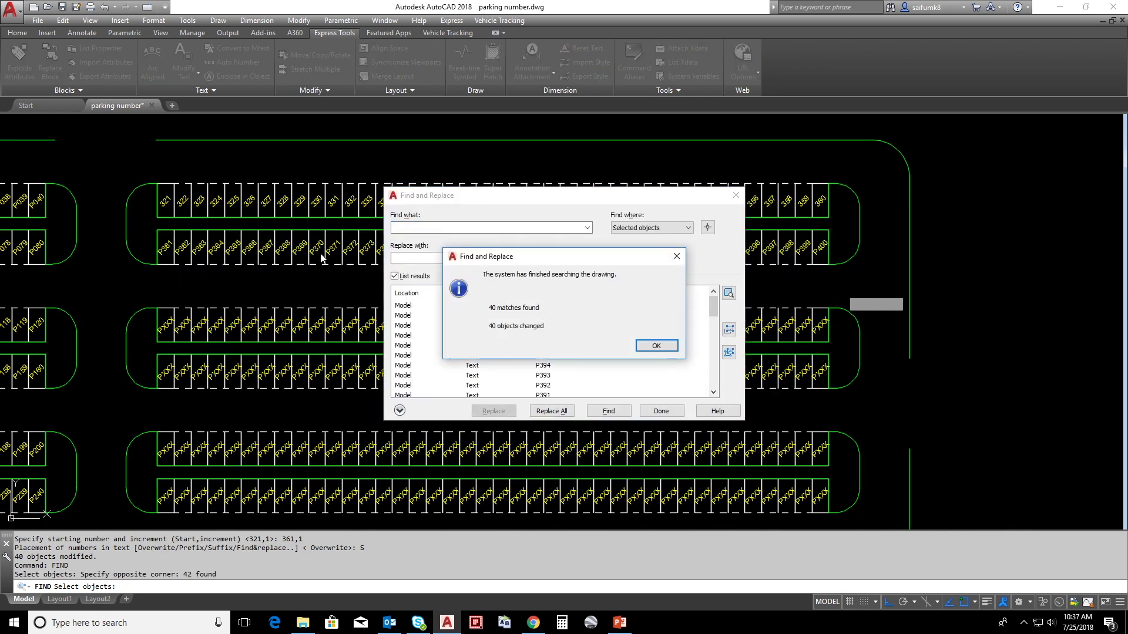
click(656, 346)
click(661, 411)
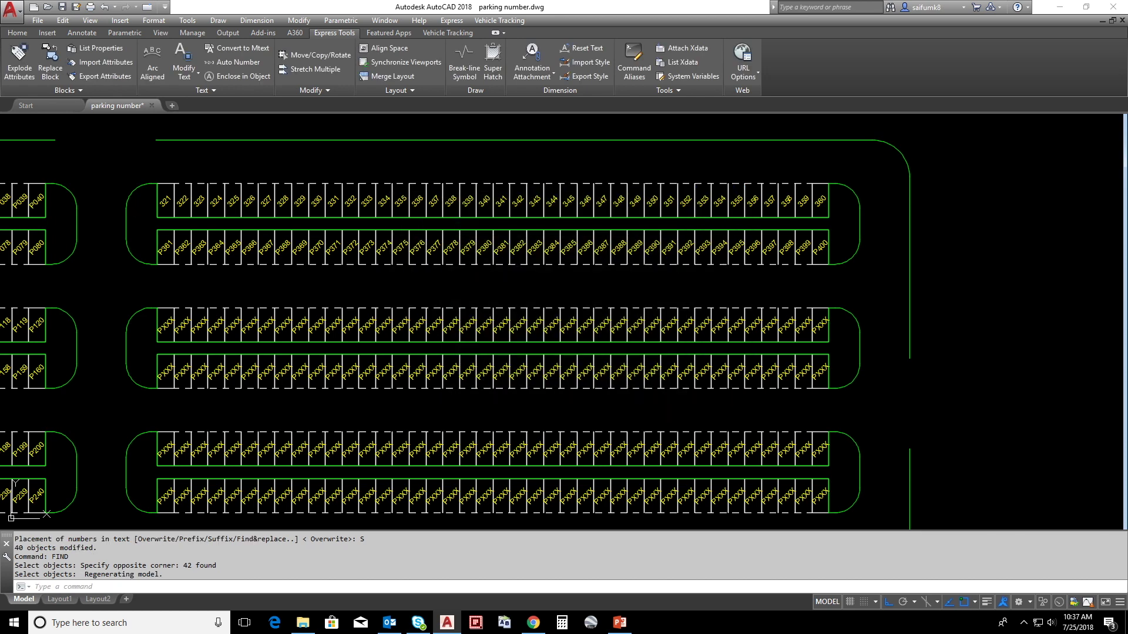
scroll(148, 272, up, 5)
scroll(148, 272, down, 2)
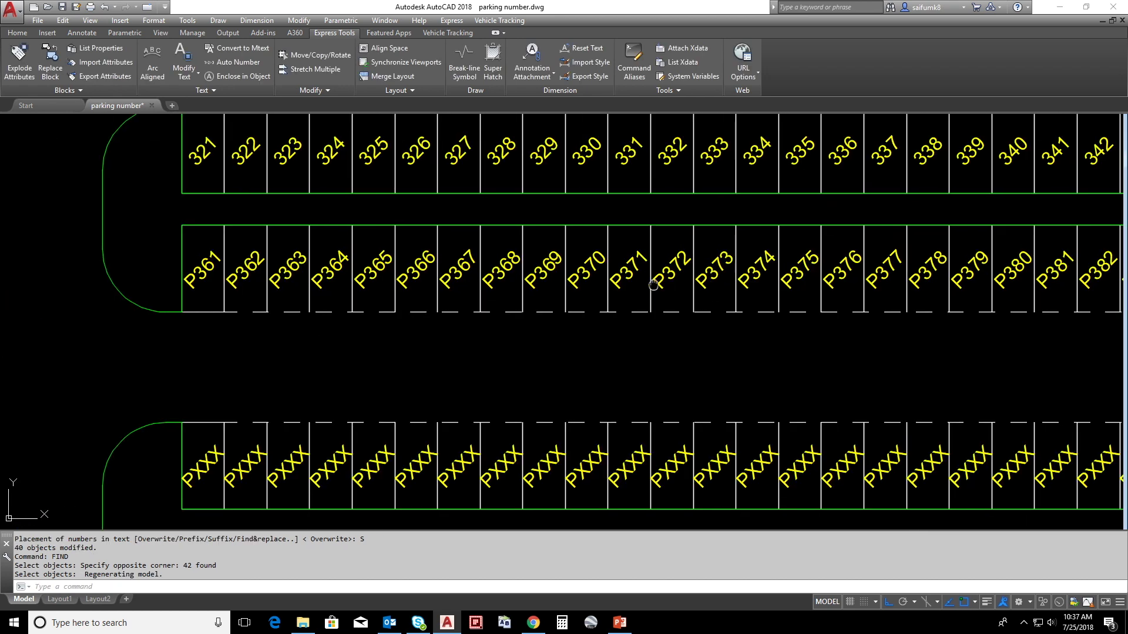
middle_drag(676, 276, 463, 279)
scroll(640, 294, down, 2)
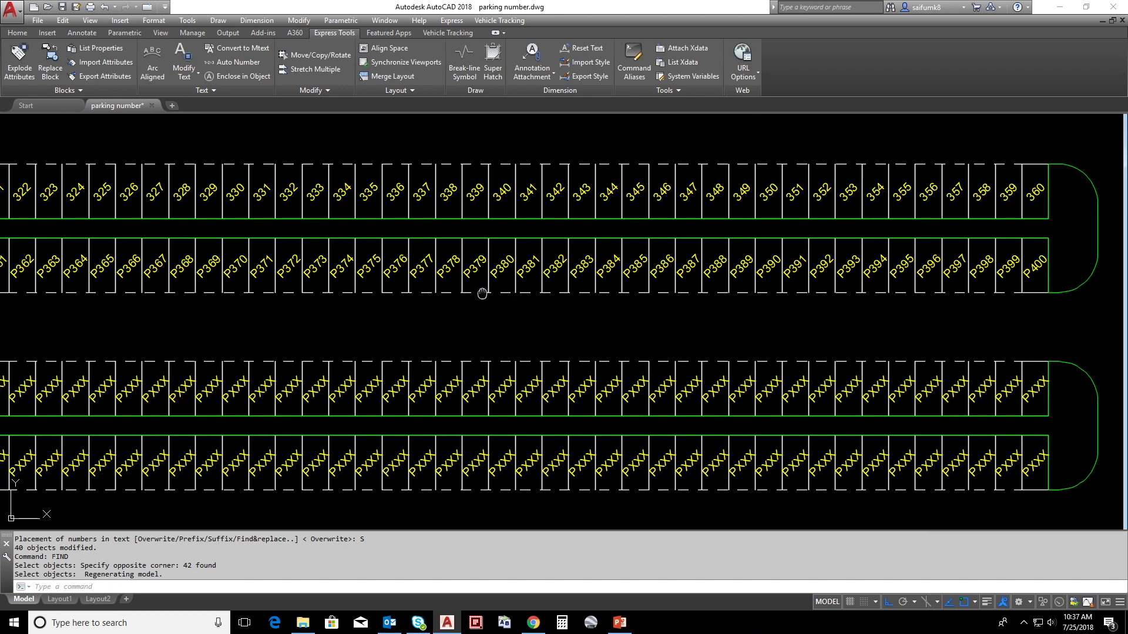